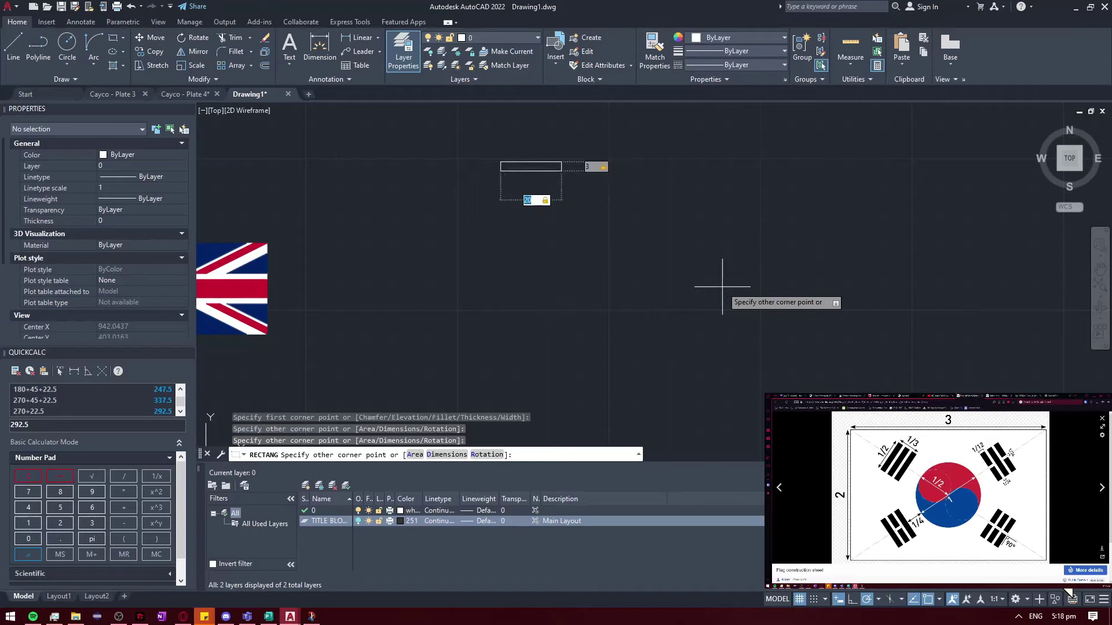
Finish the flag rectangle at size 200
key("Return")
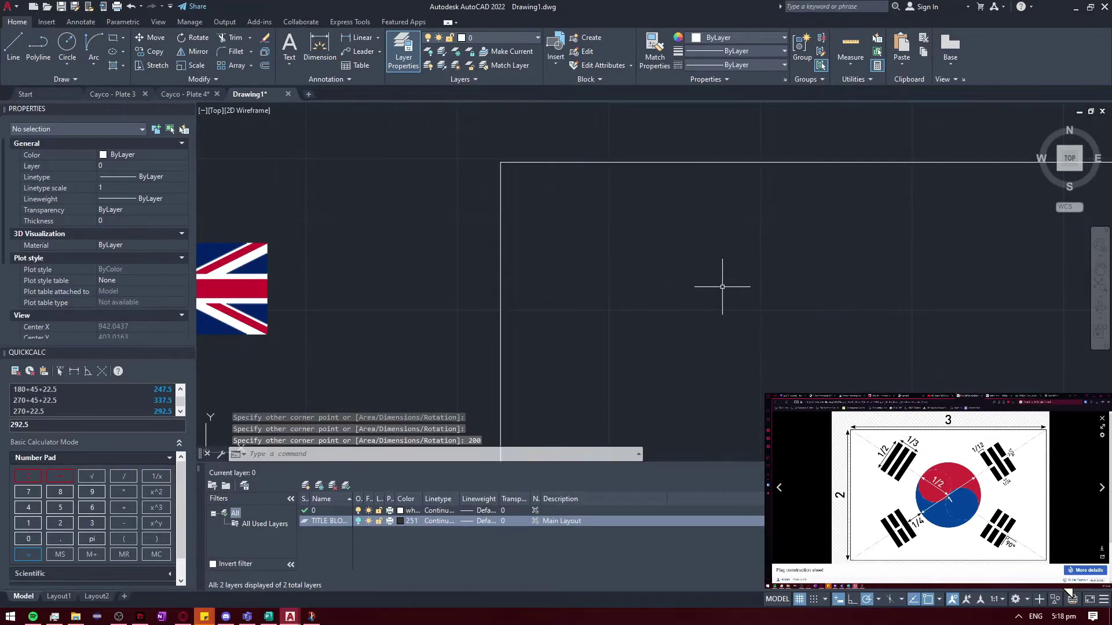
scroll(720, 291, "down", 4)
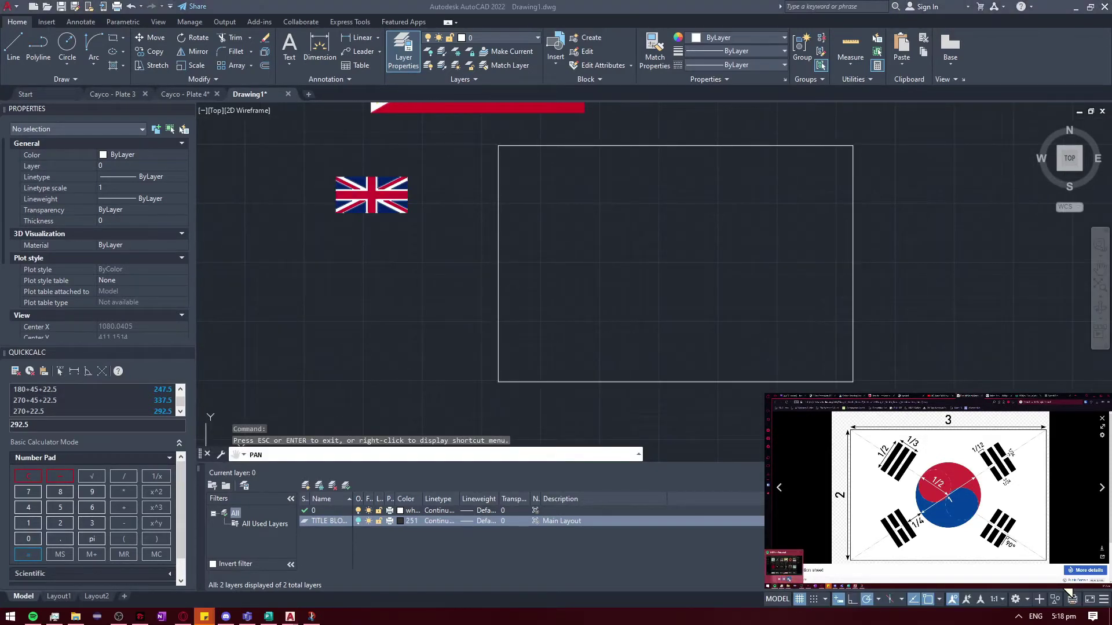
key("Escape")
Draw both corner-to-corner diagonals across the rectangle to mark its centre
type("l")
key("Return")
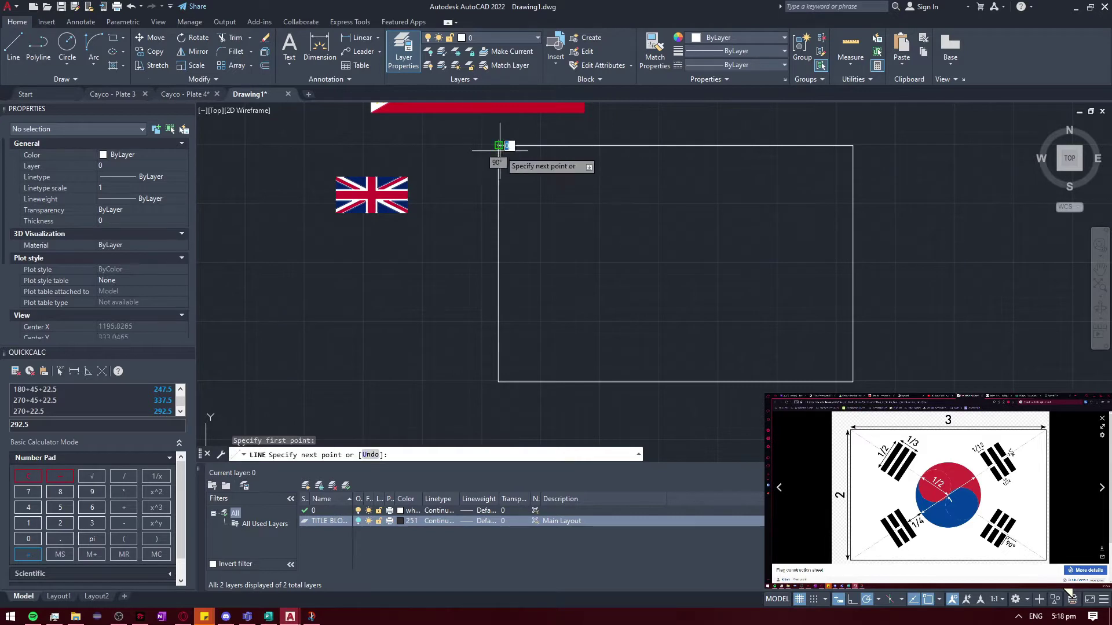
left_click(852, 381)
key("Return")
key("Return")
left_click(853, 146)
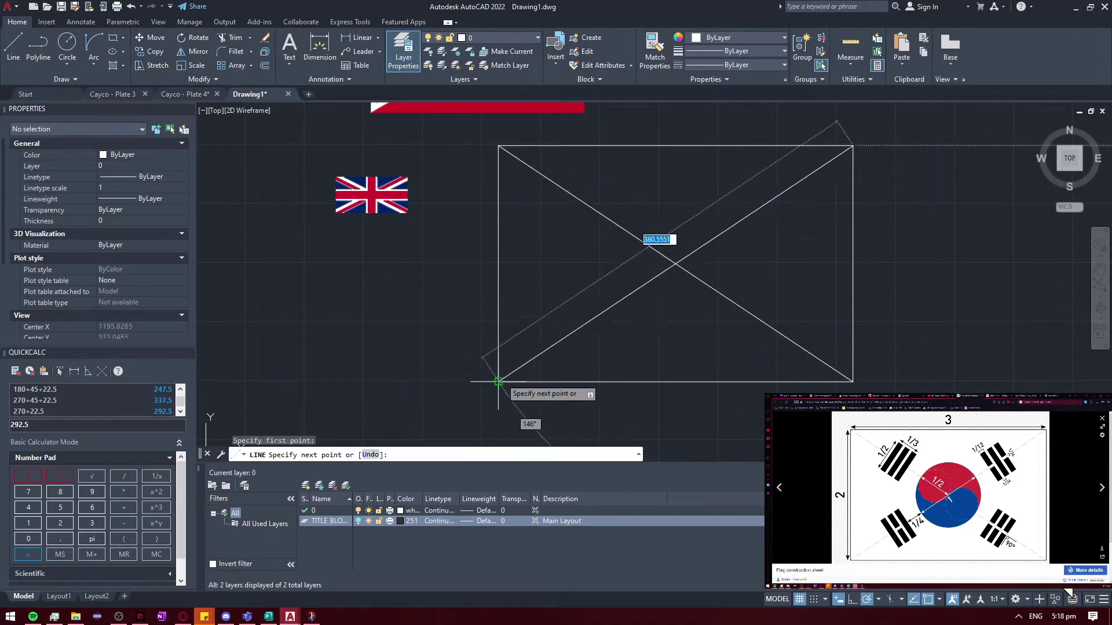
left_click(498, 382)
key("Escape")
type("p")
key("Return")
scroll(836, 255, "up", 2)
scroll(727, 325, "down", 2)
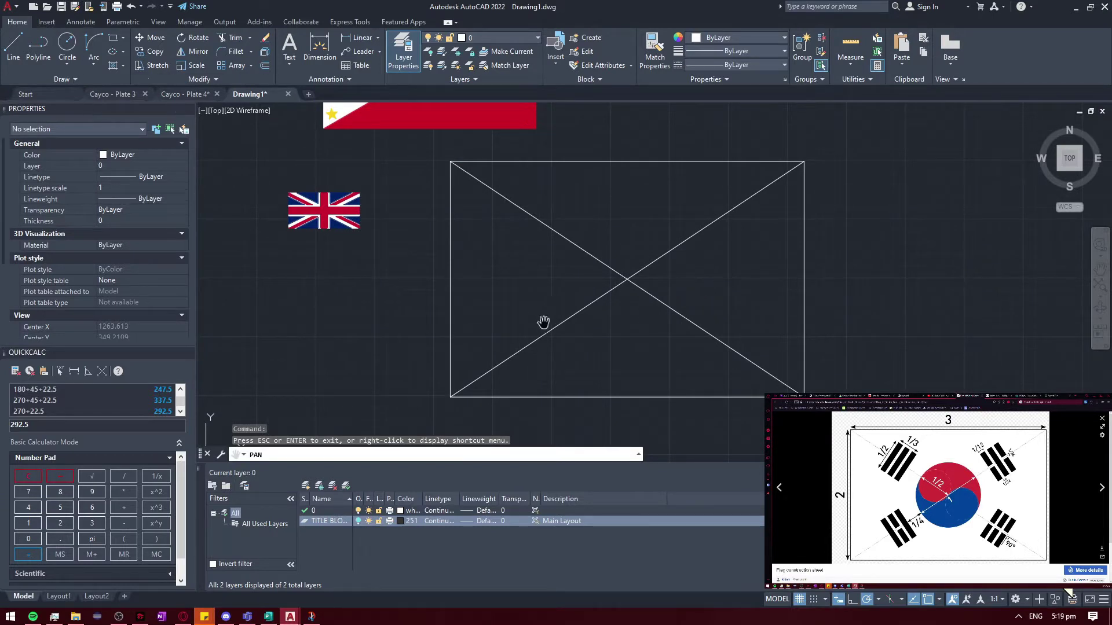
Draw a trial circle centred at the diagonals' intersection
left_click(67, 44)
left_click(627, 280)
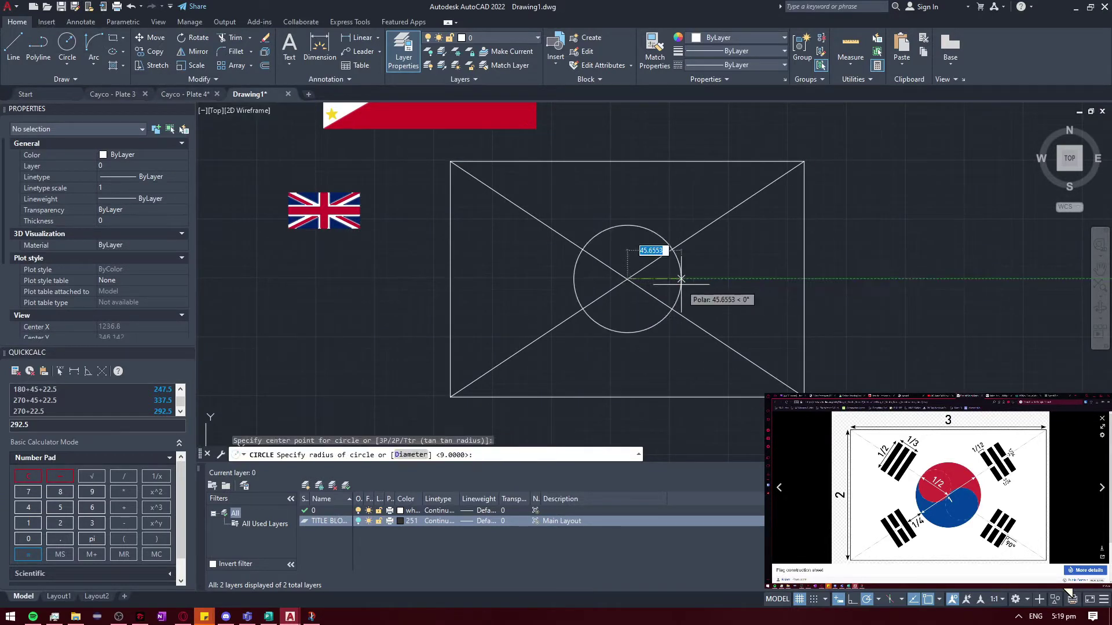
key("Escape")
left_click(68, 44)
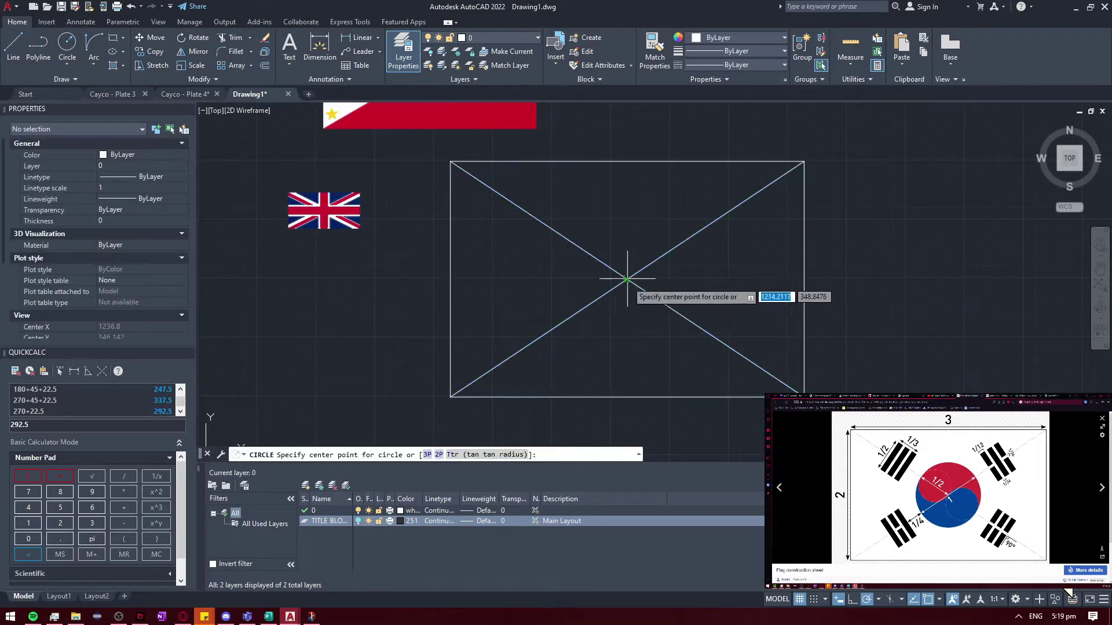
left_click(627, 280)
left_click(688, 278)
scroll(689, 282, "up", 4)
Abandon a line from the centre and undo the trial circle
type("l")
key("Return")
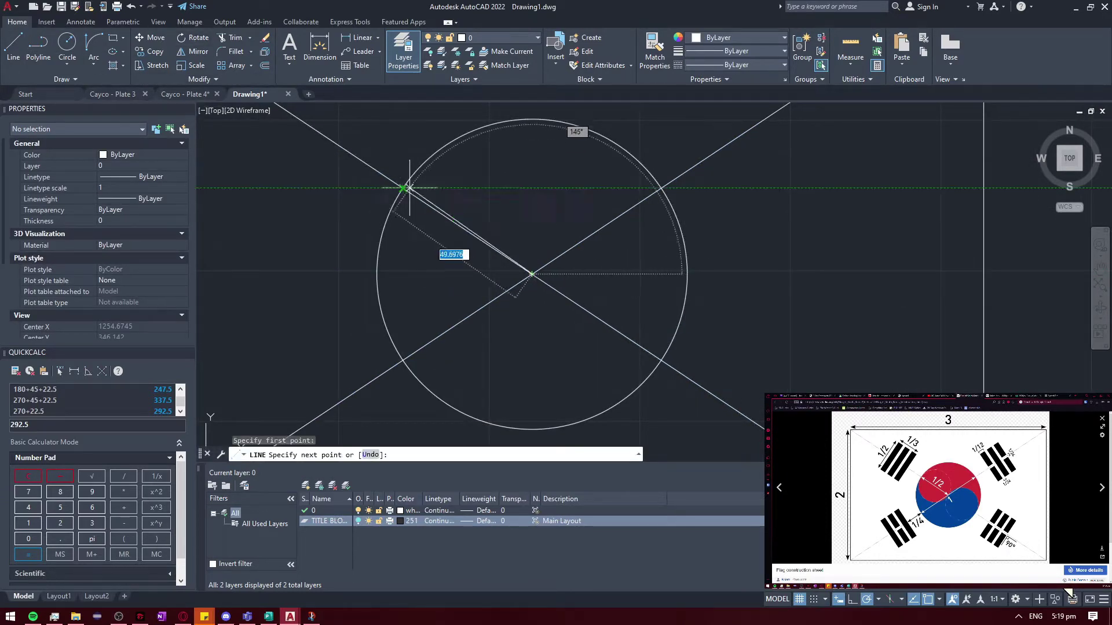
left_click(532, 274)
key("Escape")
key("ctrl+z")
Draw a radius-50 circle centred where the diagonals cross
left_click(68, 43)
left_click(532, 274)
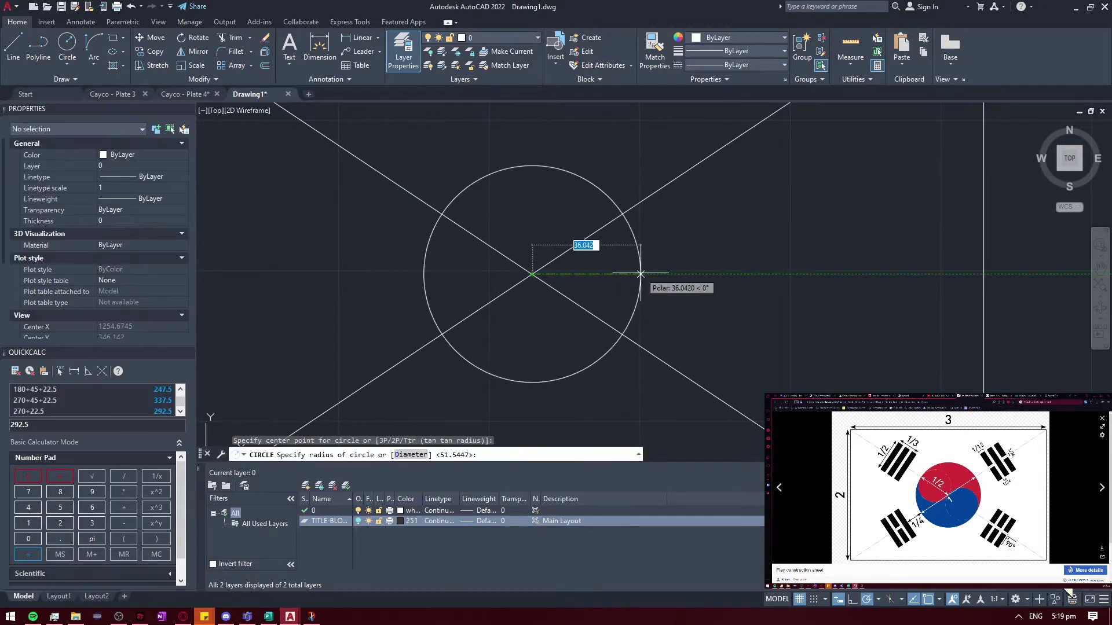
key("Return")
type("l")
key("Return")
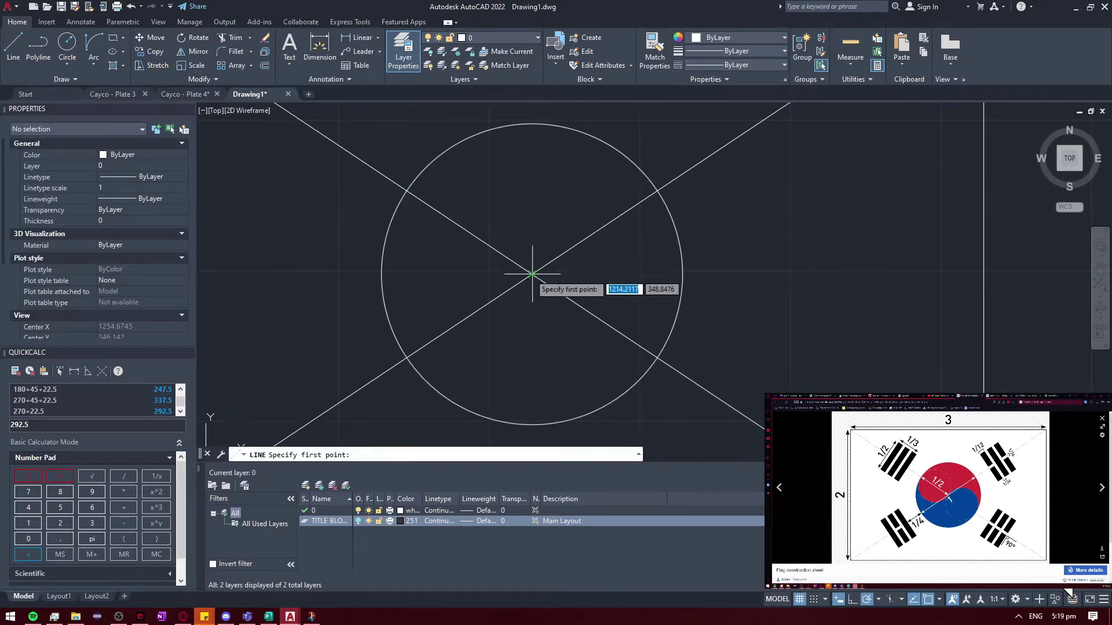
left_click(532, 274)
key("Escape")
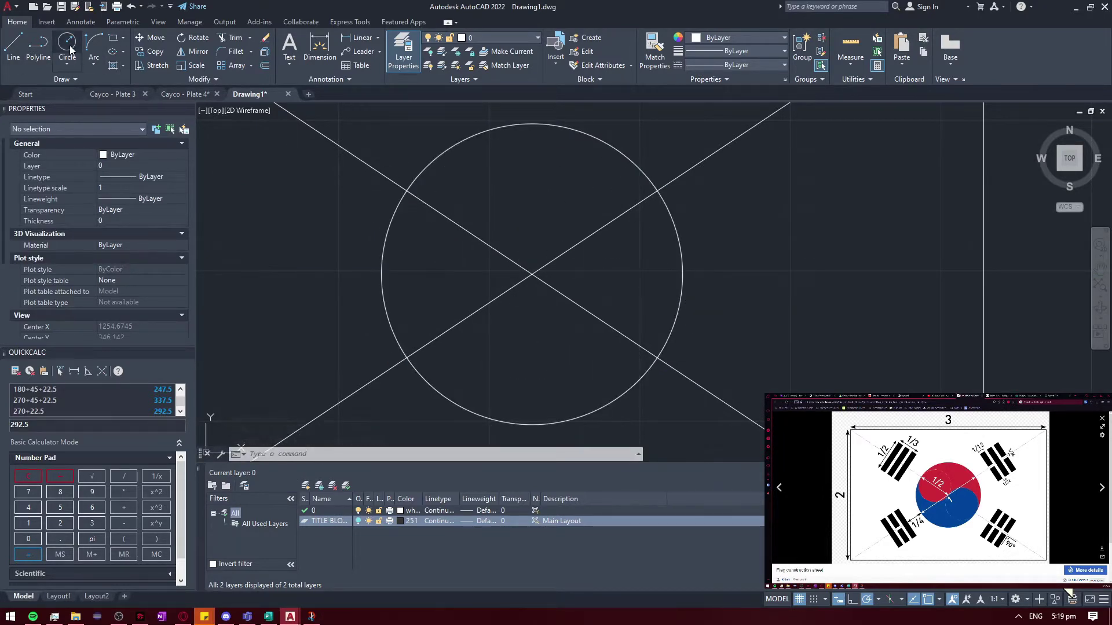
left_click(67, 65)
Draw half-size 2-point circles along the diagonal from the main circle's centre
left_click(87, 119)
left_click(532, 274)
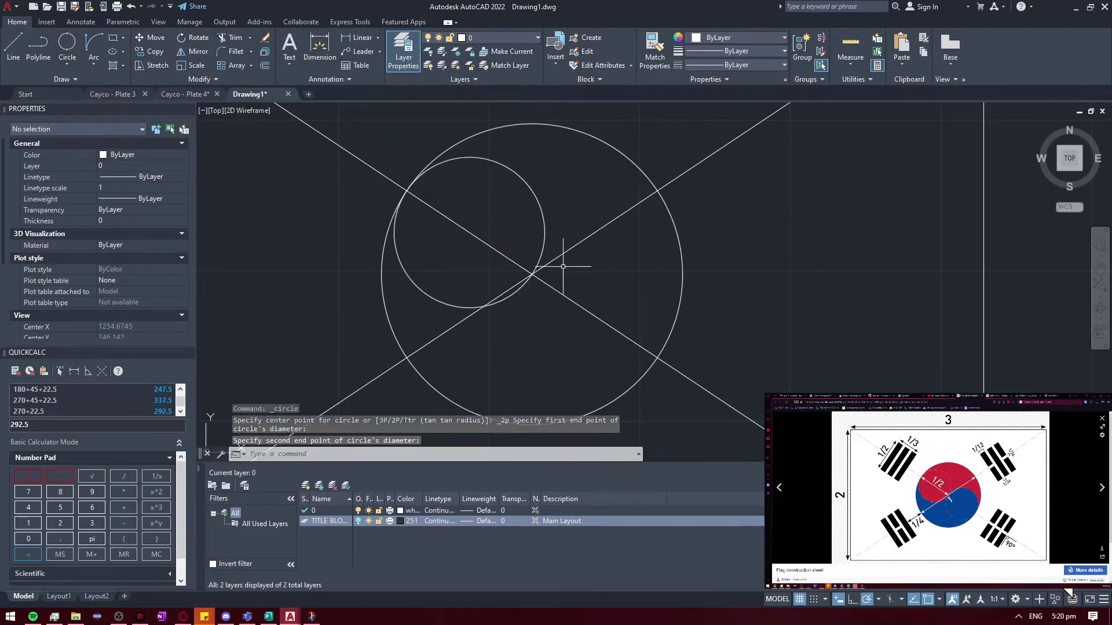
left_click(695, 362)
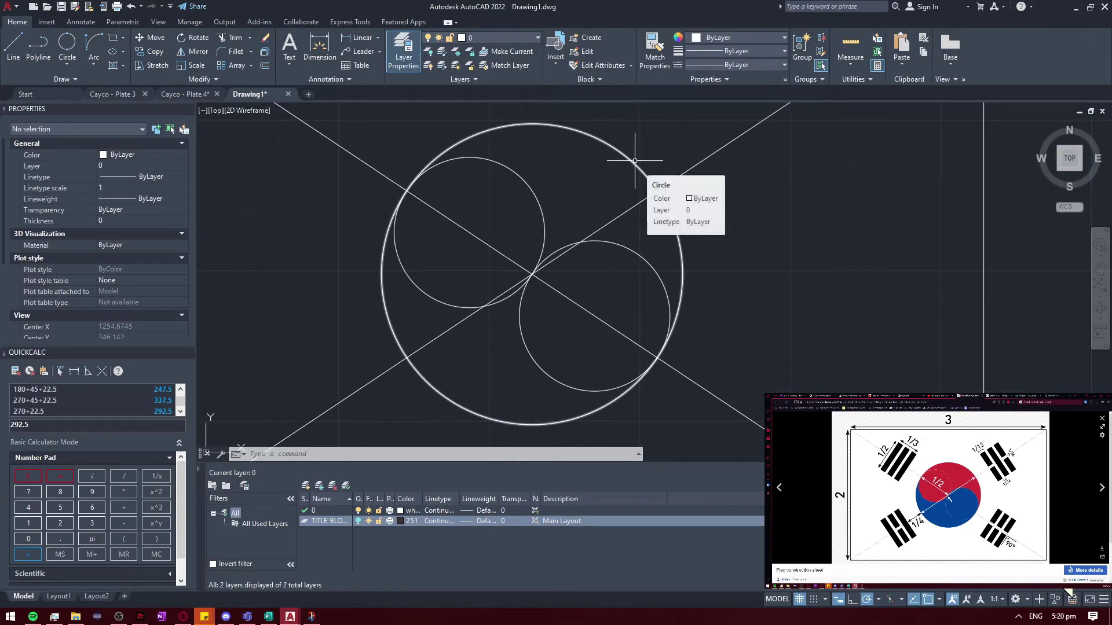
Trim the excess arcs and the diagonal inside the circle to leave the S-curve
type("tr")
key("Return")
mouse_move(563, 217)
left_mouse_down()
mouse_move(582, 236)
mouse_move(631, 226)
left_mouse_up()
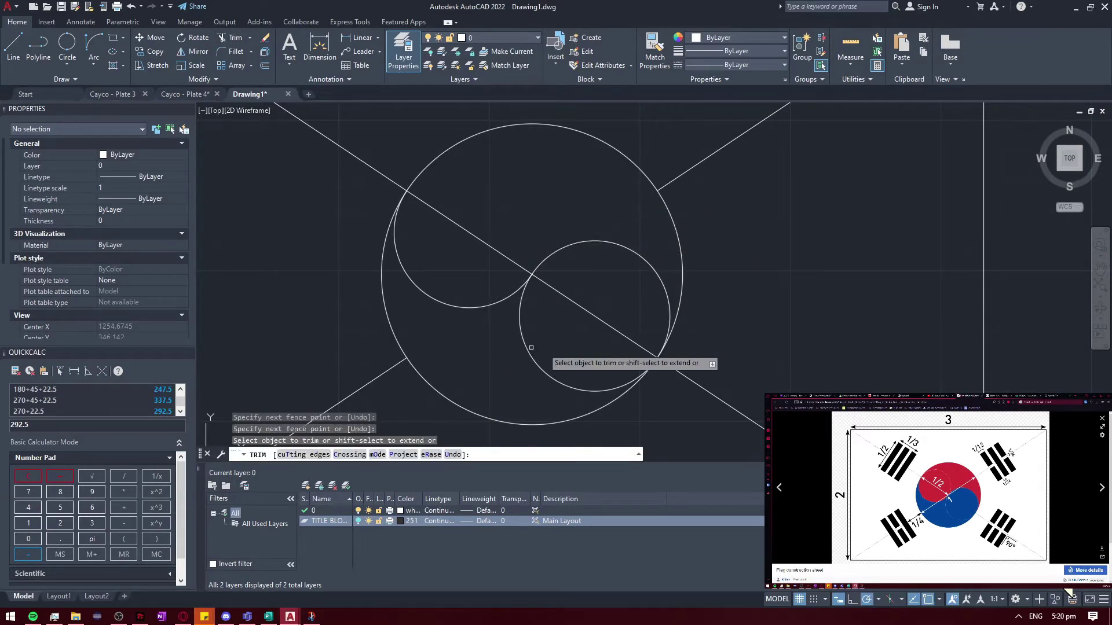
left_click(579, 391)
left_click(493, 248)
scroll(573, 246, "down", 2)
middle_click_drag(529, 242, 573, 246)
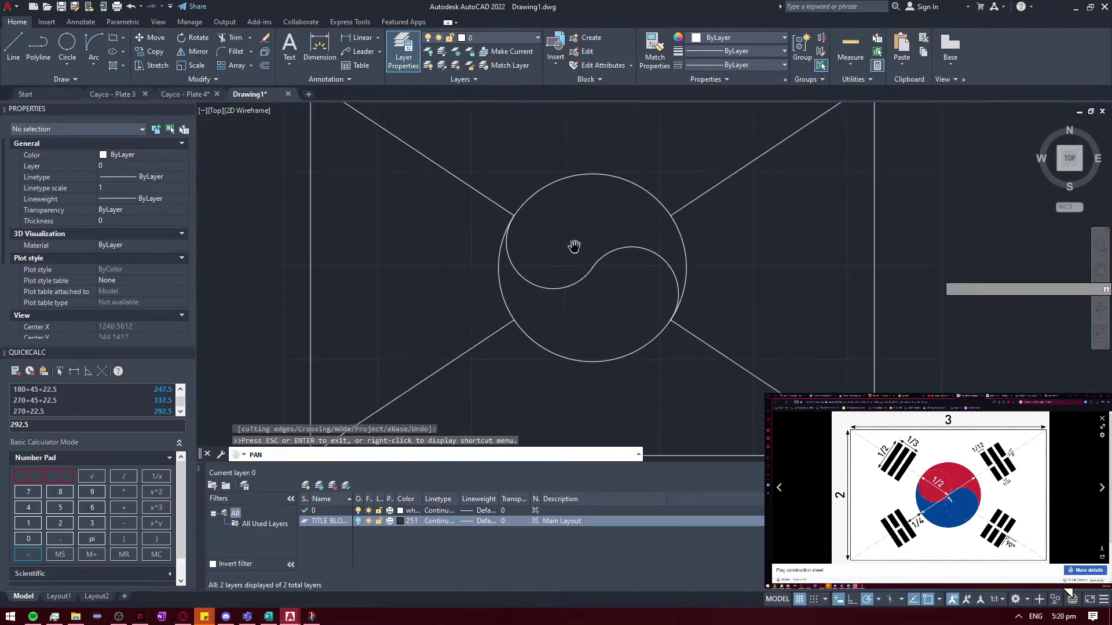
Draw a 25-unit line along the upper-left diagonal from the circle's edge
scroll(524, 240, "up", 2)
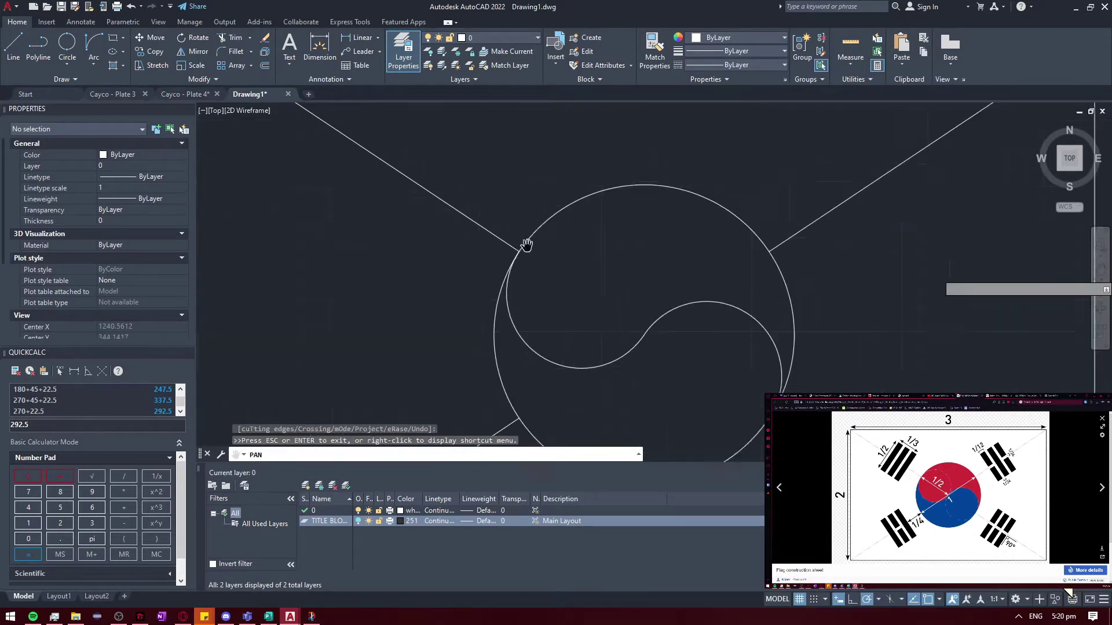
scroll(516, 229, "up", 1)
key("Escape")
type("l")
key("Return")
left_click(550, 256)
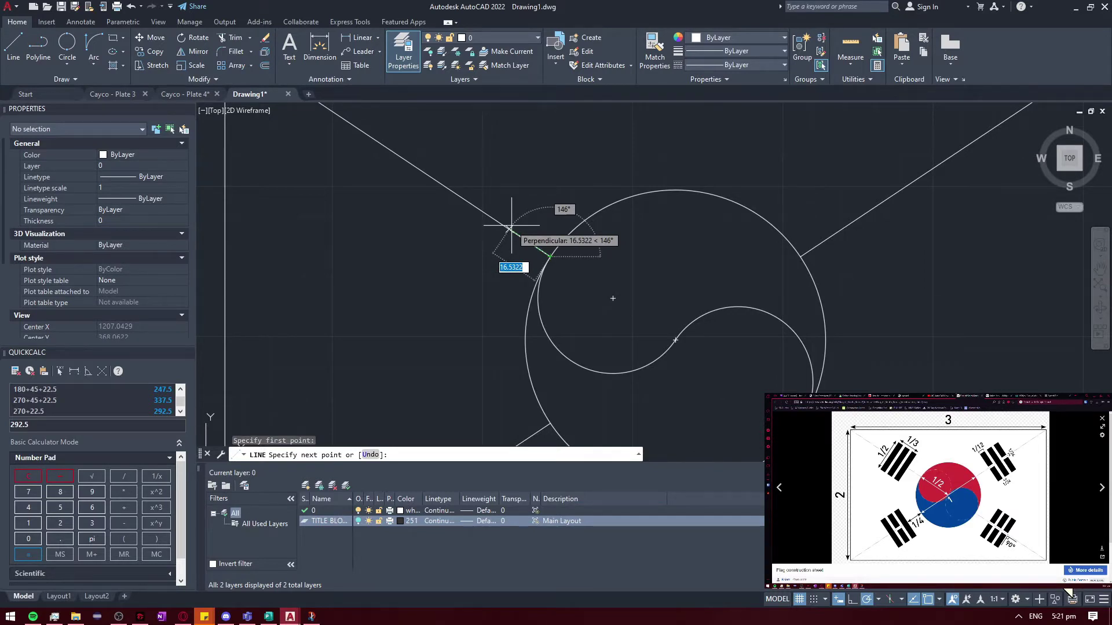
key("Return")
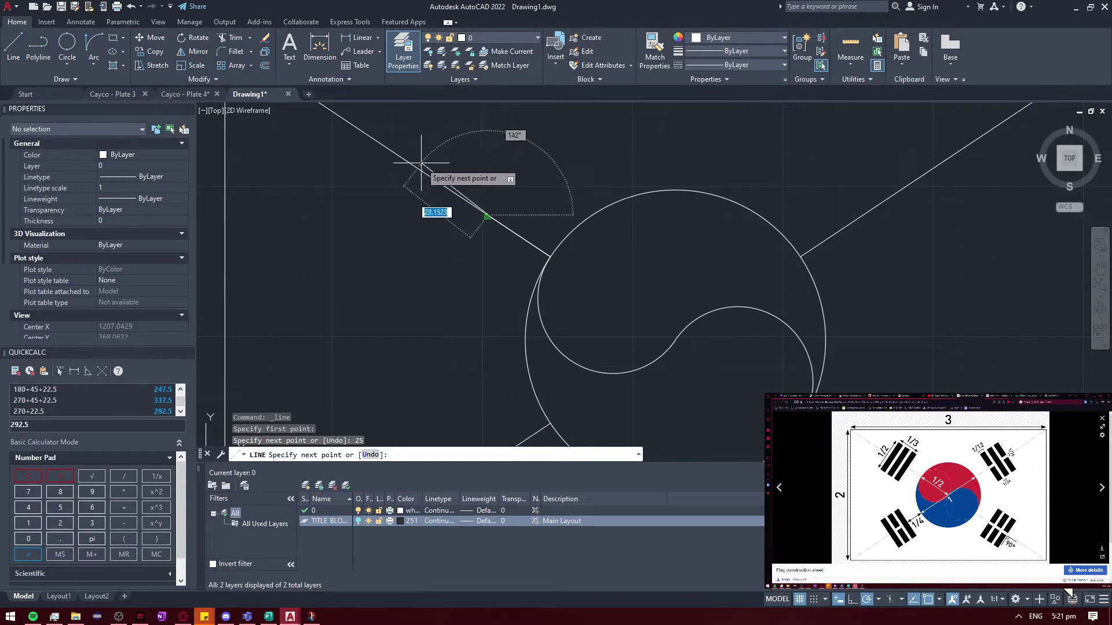
Attempt a perpendicular segment off the diagonal using the Perpendicular object snap
scroll(517, 171, "up", 2)
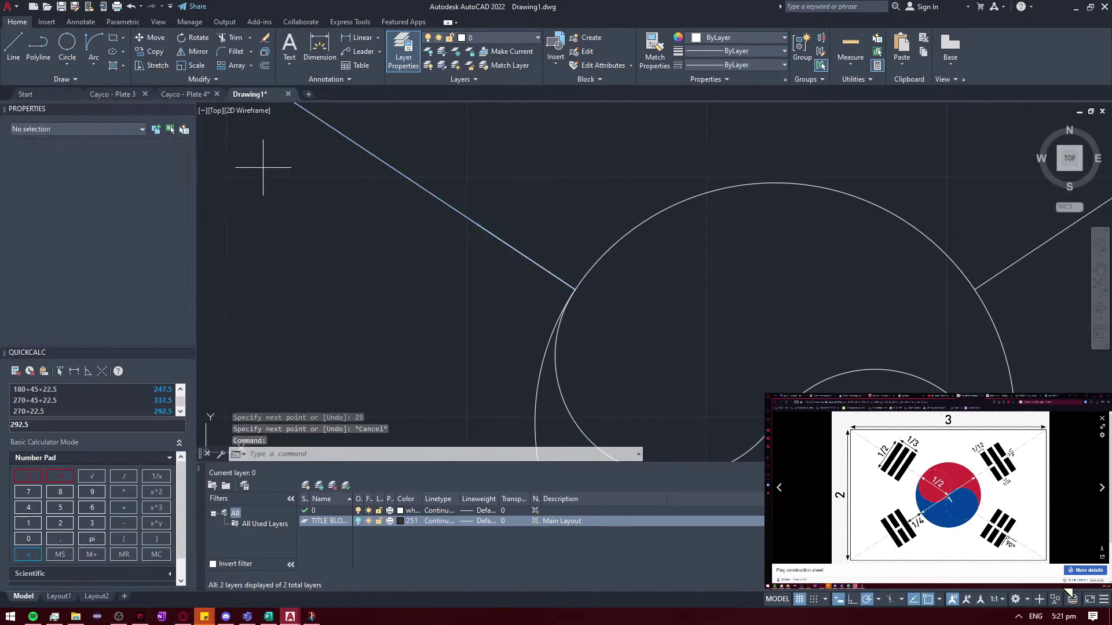
right_click(510, 172, "shift")
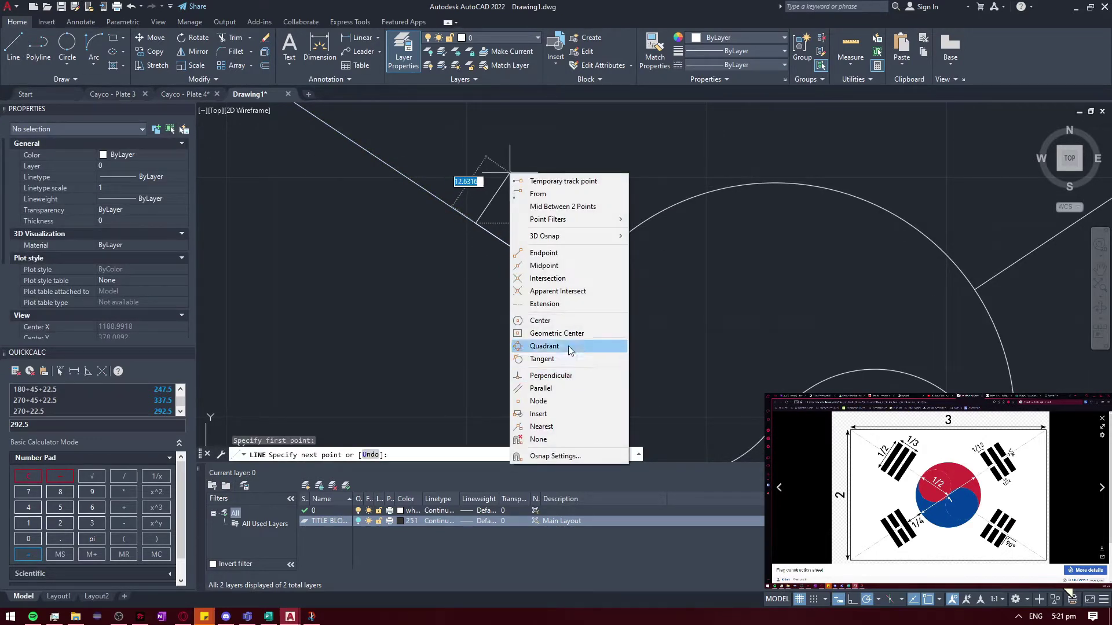
left_click(568, 375)
left_click(509, 261)
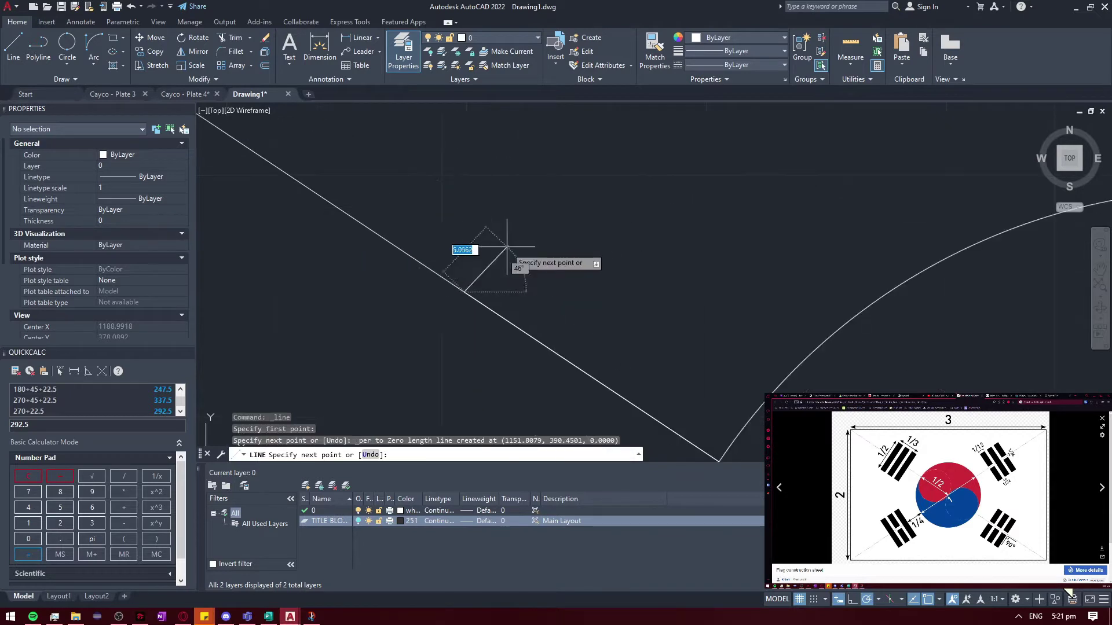
key("Return")
key("Return")
right_click(495, 309, "shift")
left_click(513, 494)
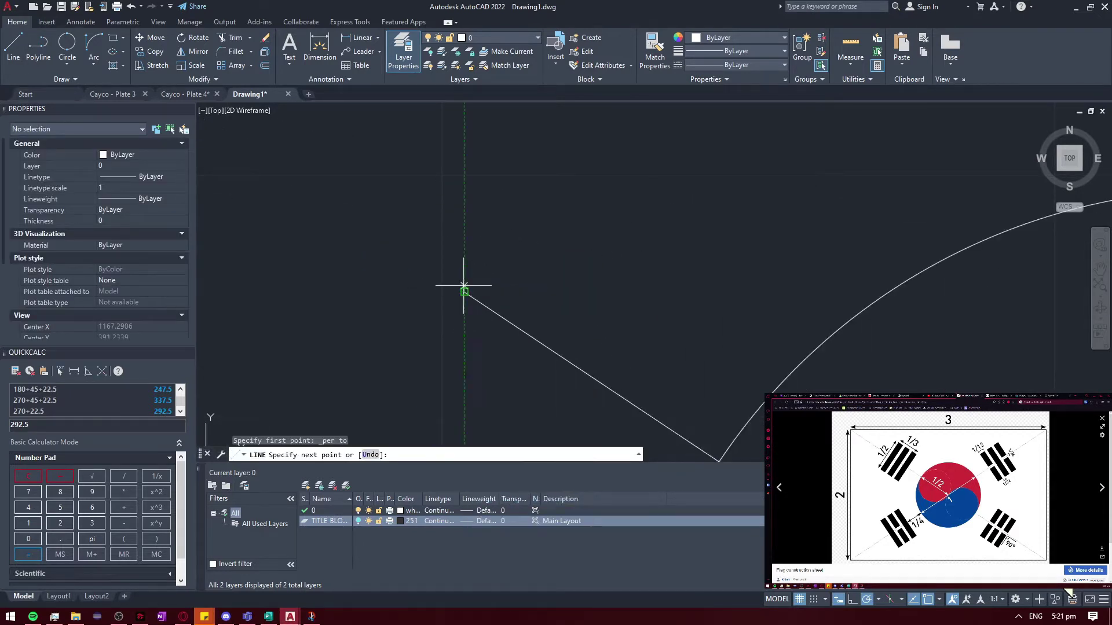
left_click(462, 288)
key("Escape")
Draw a 25-unit line perpendicular to the diagonal from the short segment's end
scroll(445, 335, "down", 1)
key("Return")
left_click(458, 309)
right_click(489, 267, "shift")
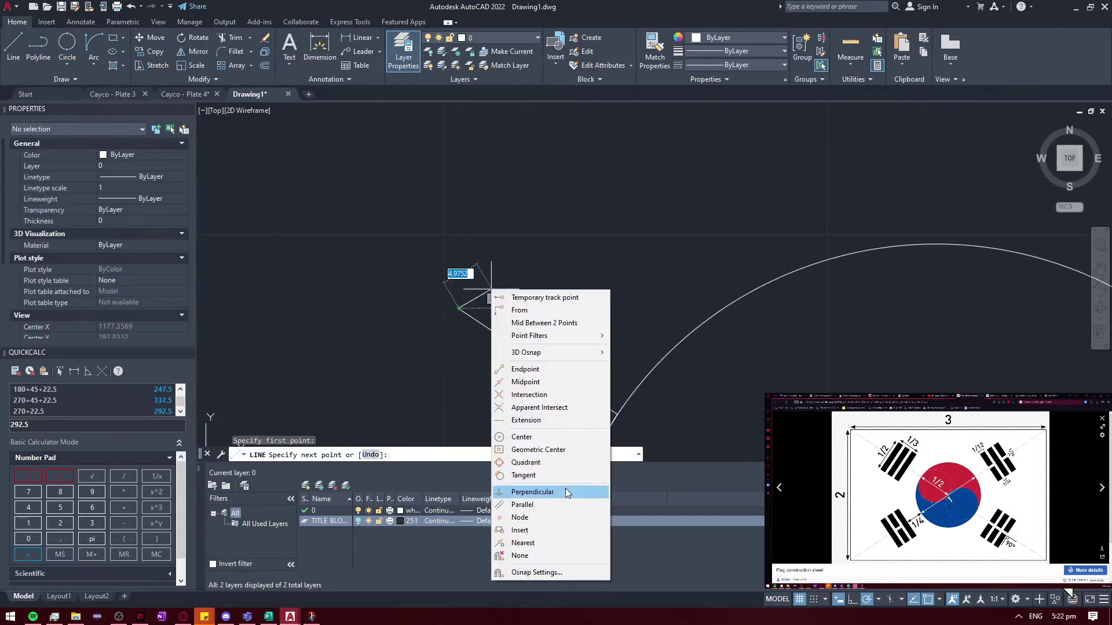
left_click(566, 491)
left_click(501, 261)
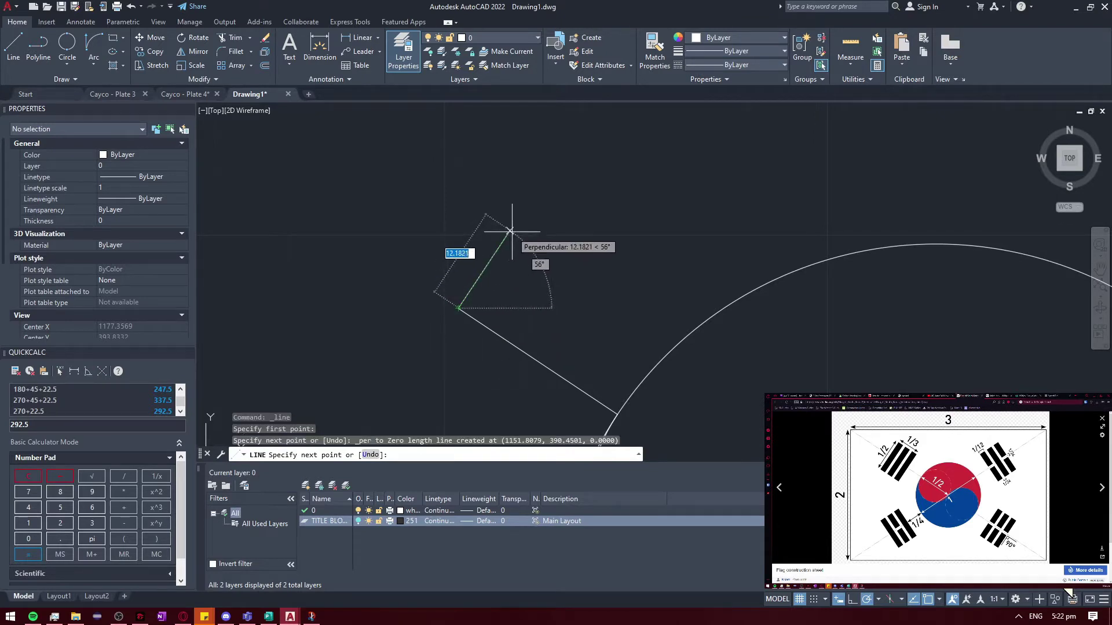
type("25")
scroll(493, 255, "down", 2)
key("Return")
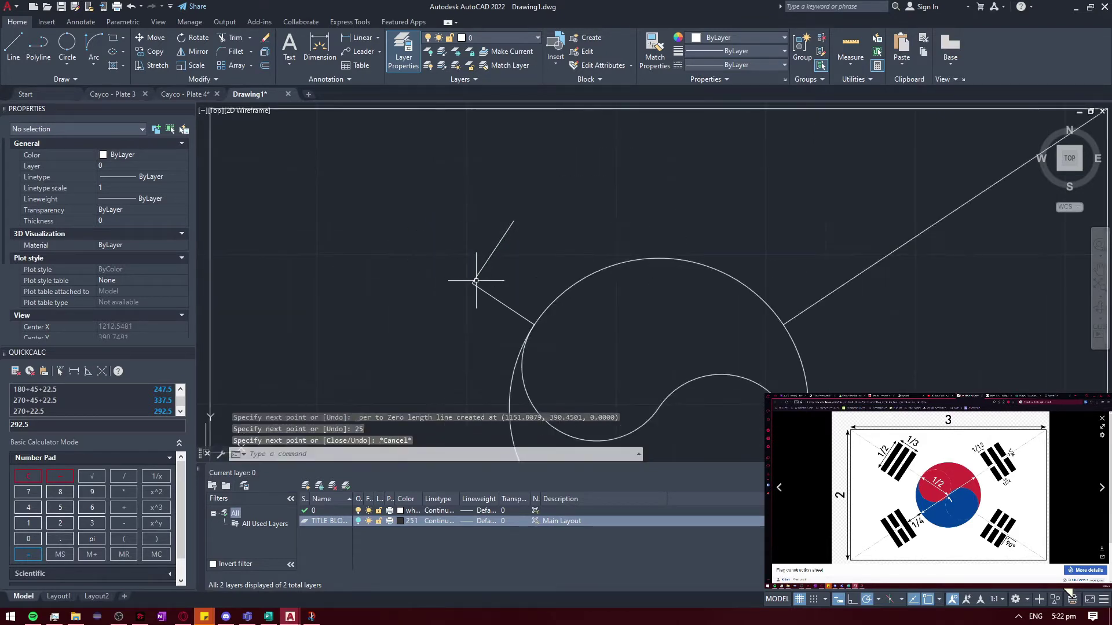
key("Escape")
left_click(475, 282)
left_click(472, 284)
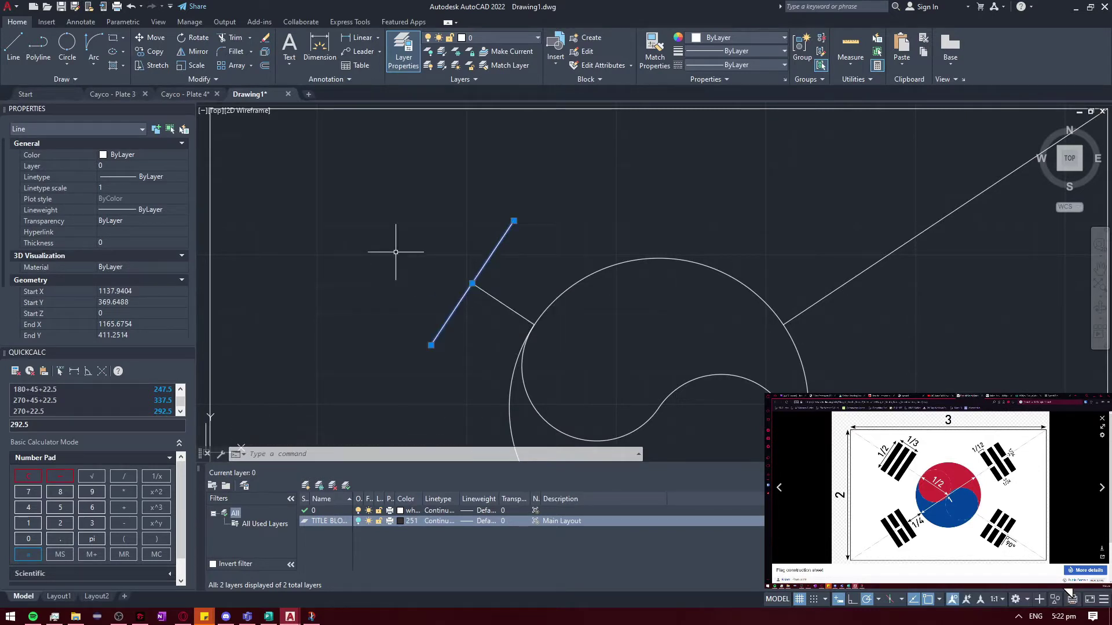
scroll(376, 278, "up", 2)
key("Escape")
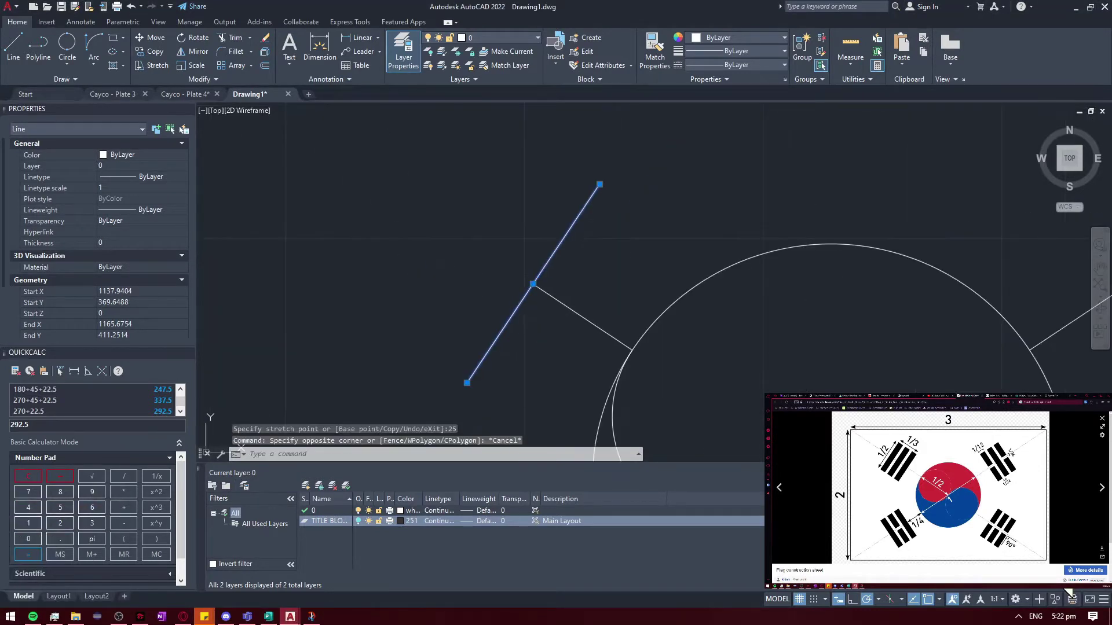
Offset the diagonal line 8.3333333 to the upper left
left_click(523, 299)
type("o")
key("Return")
type("8.")
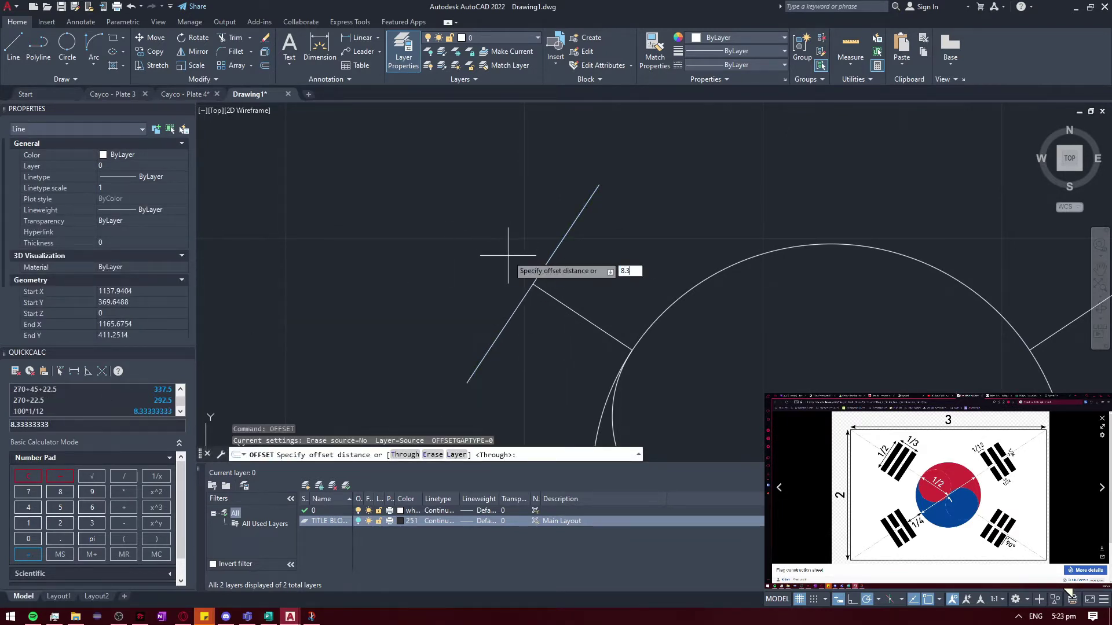
type("333333")
key("Return")
left_click(540, 272)
left_click(487, 249)
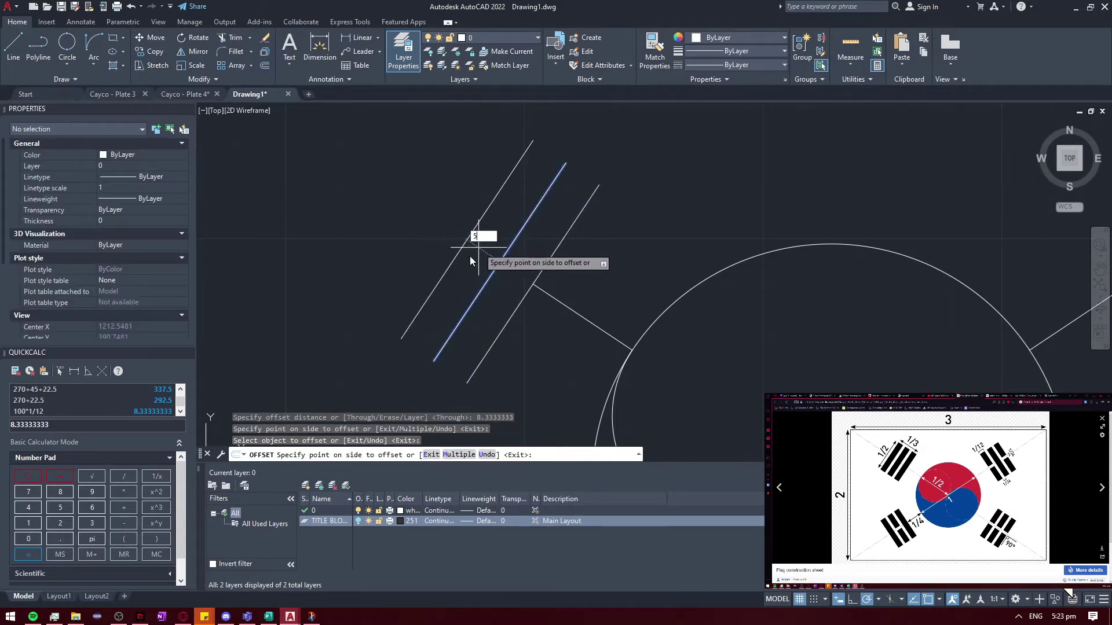
Copy the QuickCalc result and restart the Offset command
double_click(64, 426)
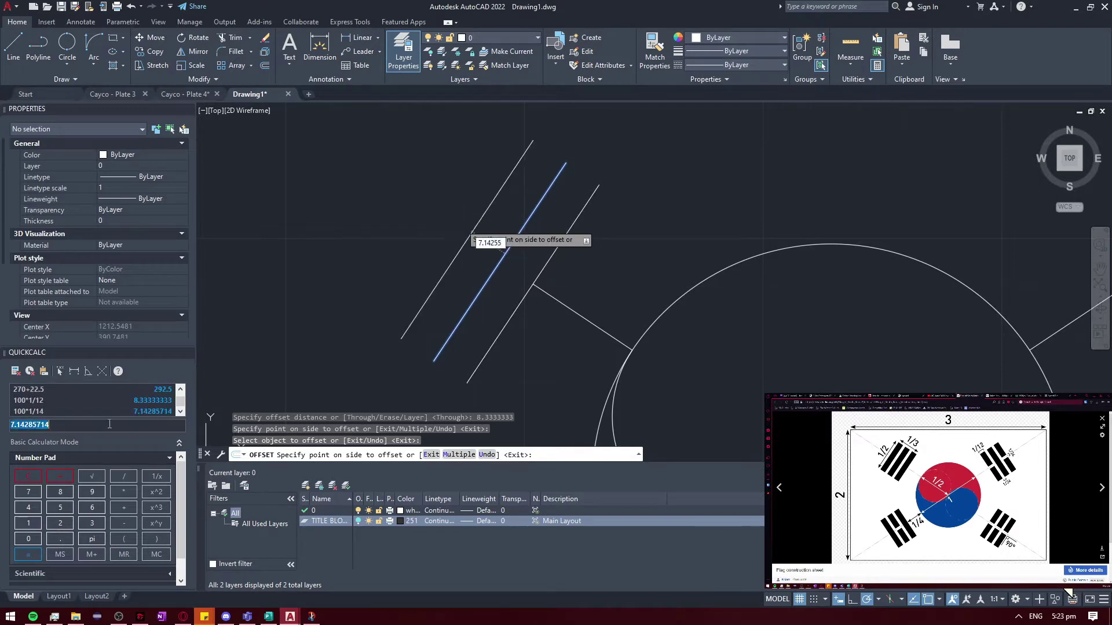
key("Return")
key("Return")
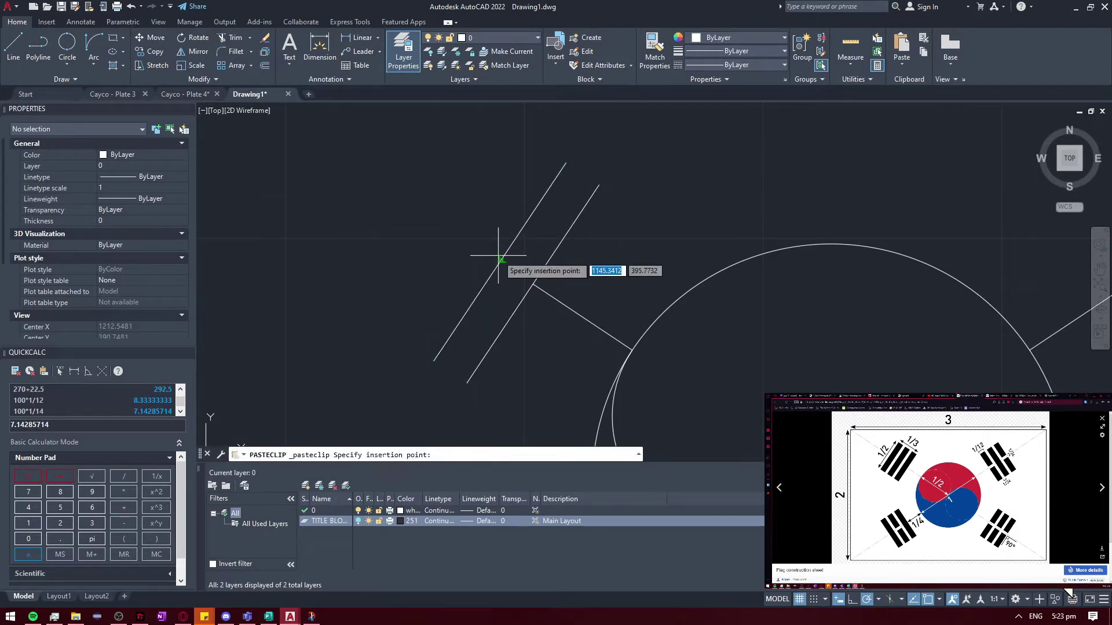
key("Escape")
key("Escape")
key("Escape")
key("Return")
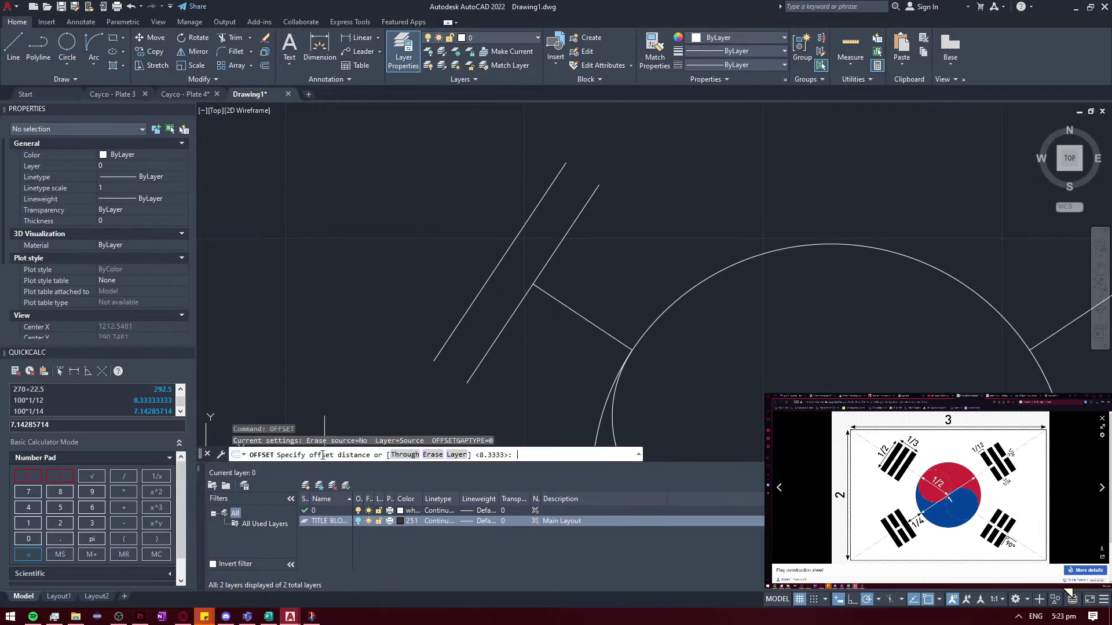
key("Escape")
key("Return")
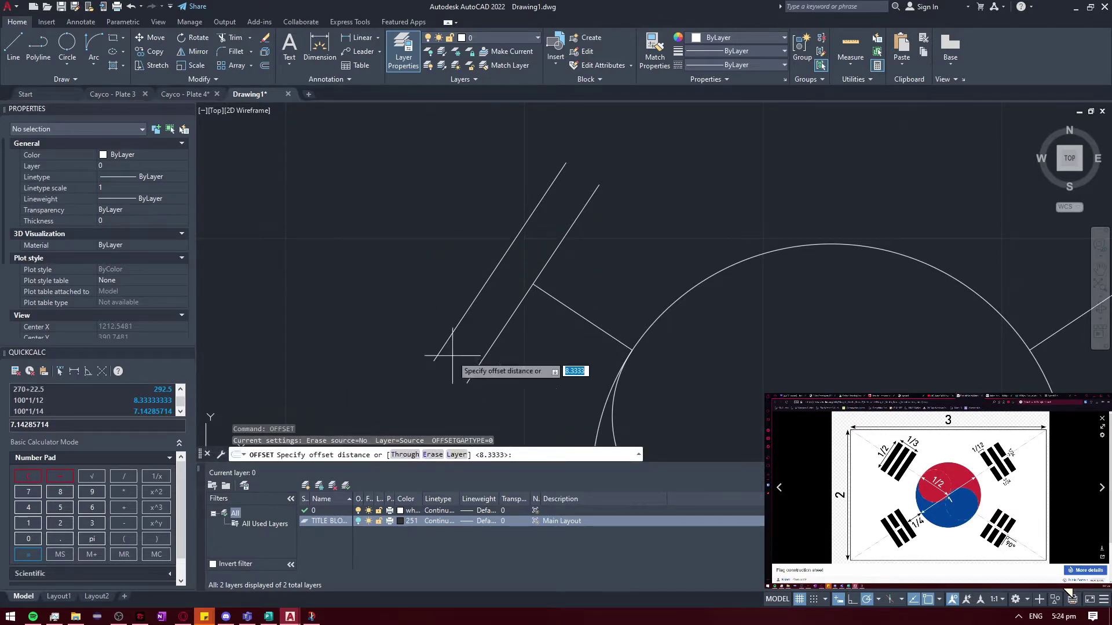
key("ctrl+v")
key("Escape")
Offset the diagonal line 7.14285714 to the upper left
type("OF")
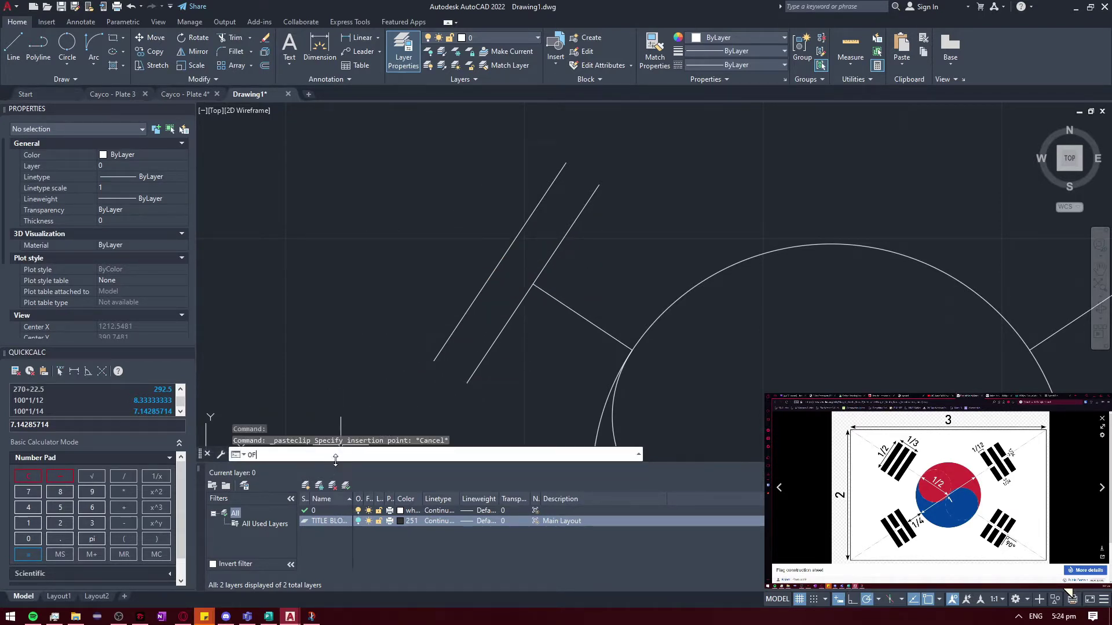
type("285714")
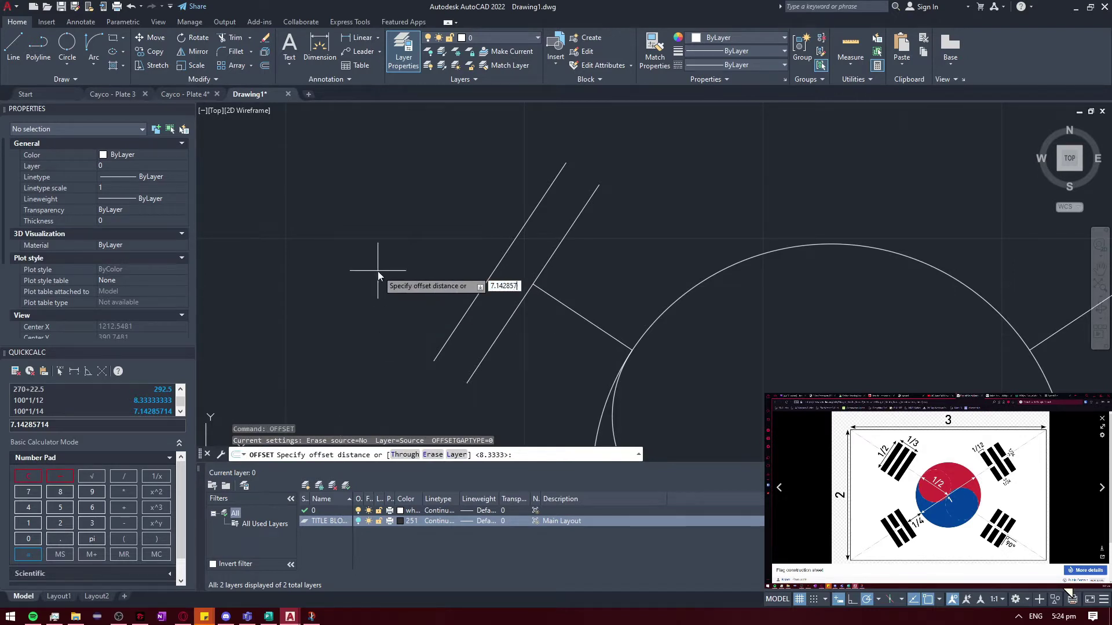
key("Return")
left_click(497, 267)
left_click(476, 241)
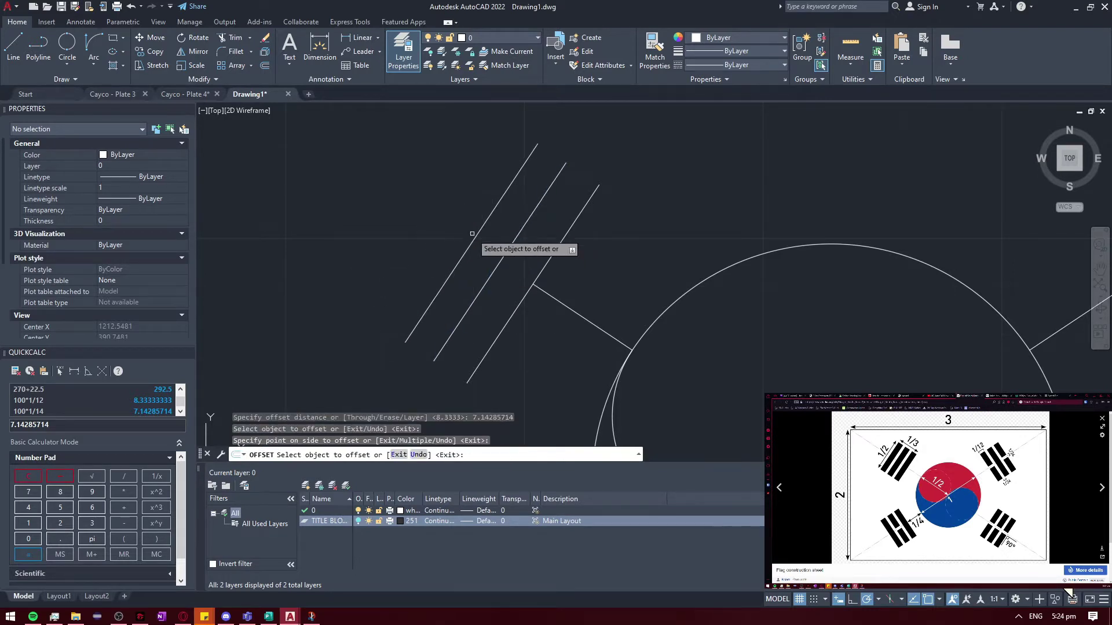
Offset the next lines 8.333333 further to the upper left
left_click(509, 248)
type("8.333333")
key("Return")
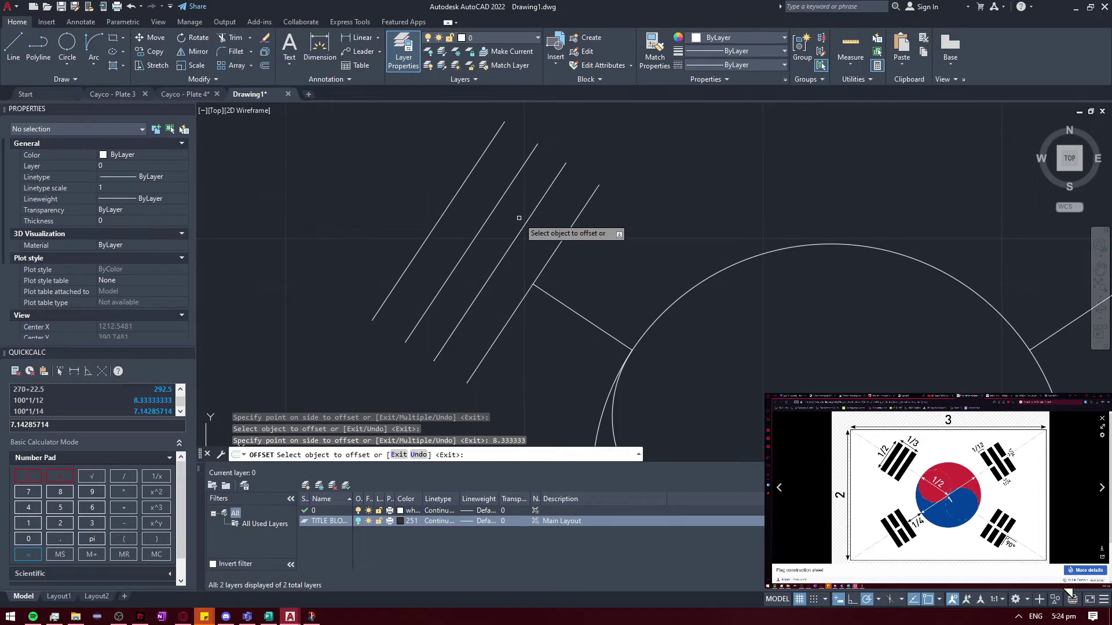
scroll(519, 217, "down", 3)
scroll(484, 224, "up", 3)
left_click(532, 223)
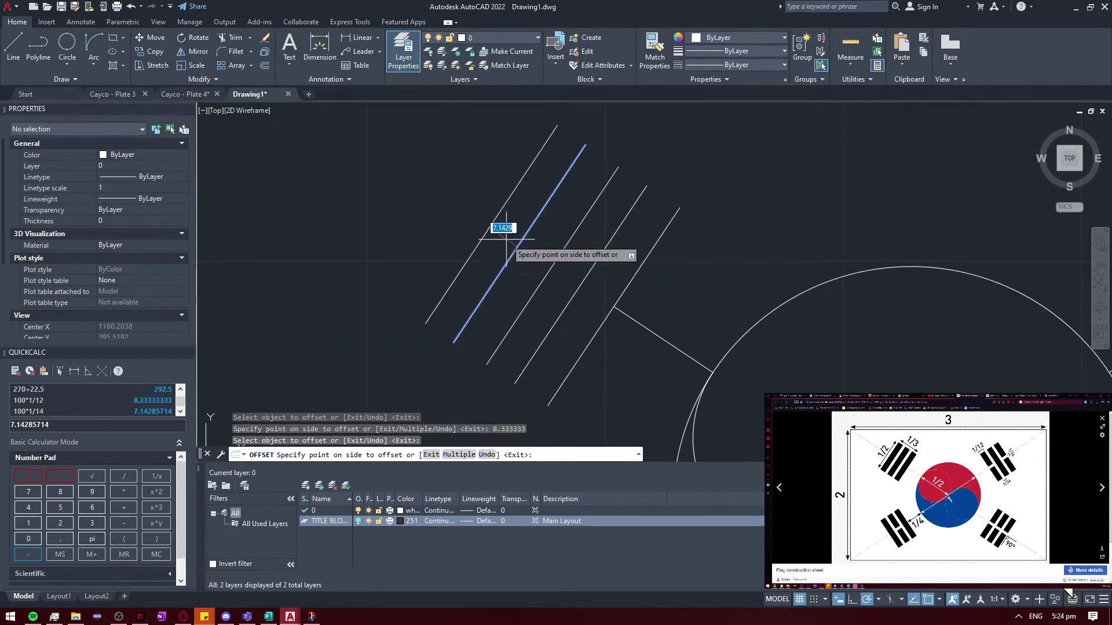
left_click(503, 240)
Place the last parallel copy and finish offsetting
left_click(459, 220)
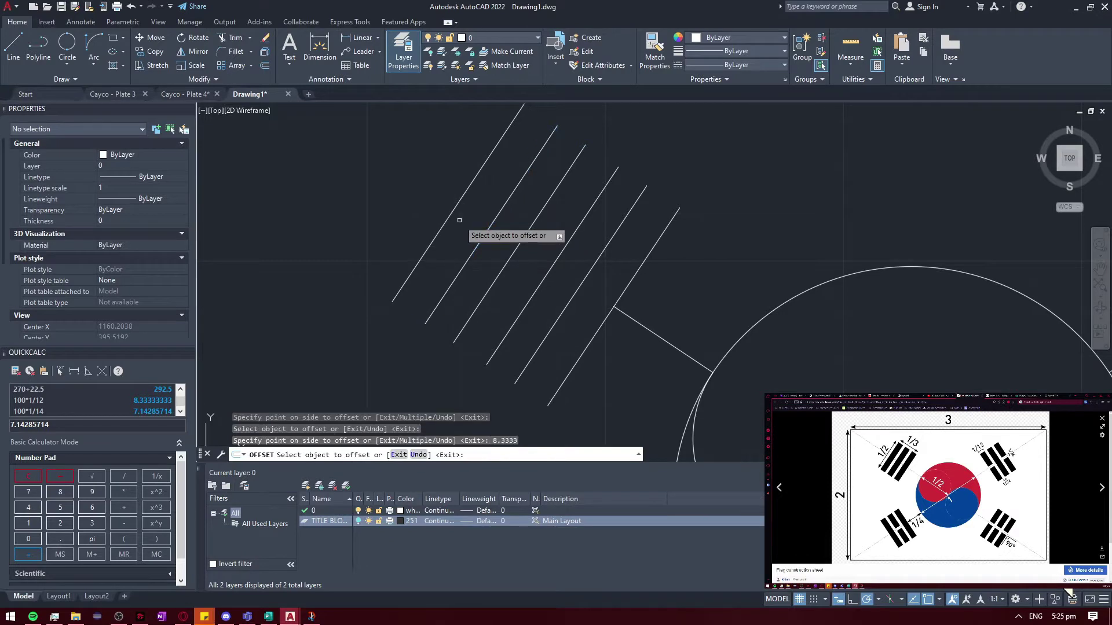
scroll(469, 229, "down", 2)
key("Escape")
Draw cap lines joining the top ends and the bottom ends of the parallel lines
type("l")
key("Return")
left_click(585, 154)
left_click(681, 219)
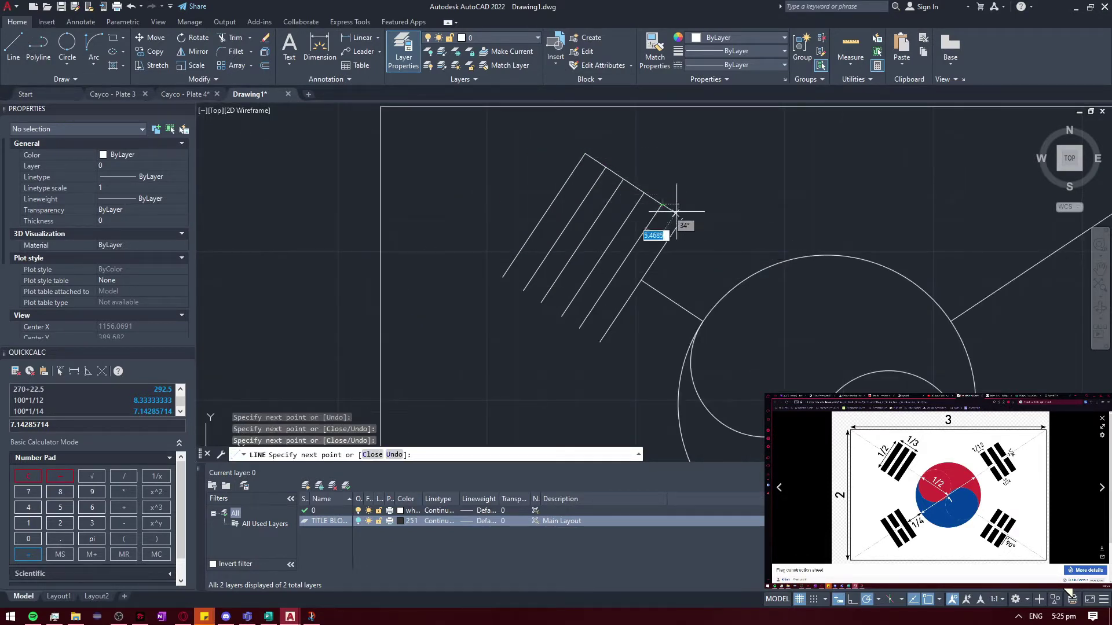
key("Return")
key("Return")
left_click(503, 276)
left_click(541, 303)
scroll(541, 303, "up", 2)
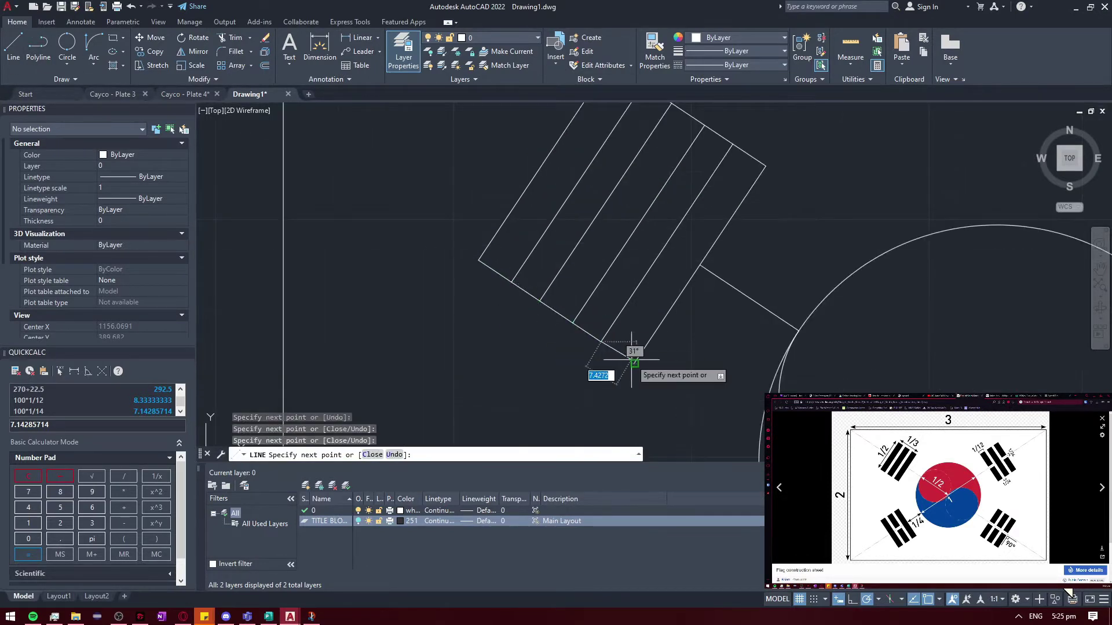
Start another line at the outline's lower corner, then cancel it
key("Return")
key("Return")
left_click(480, 261)
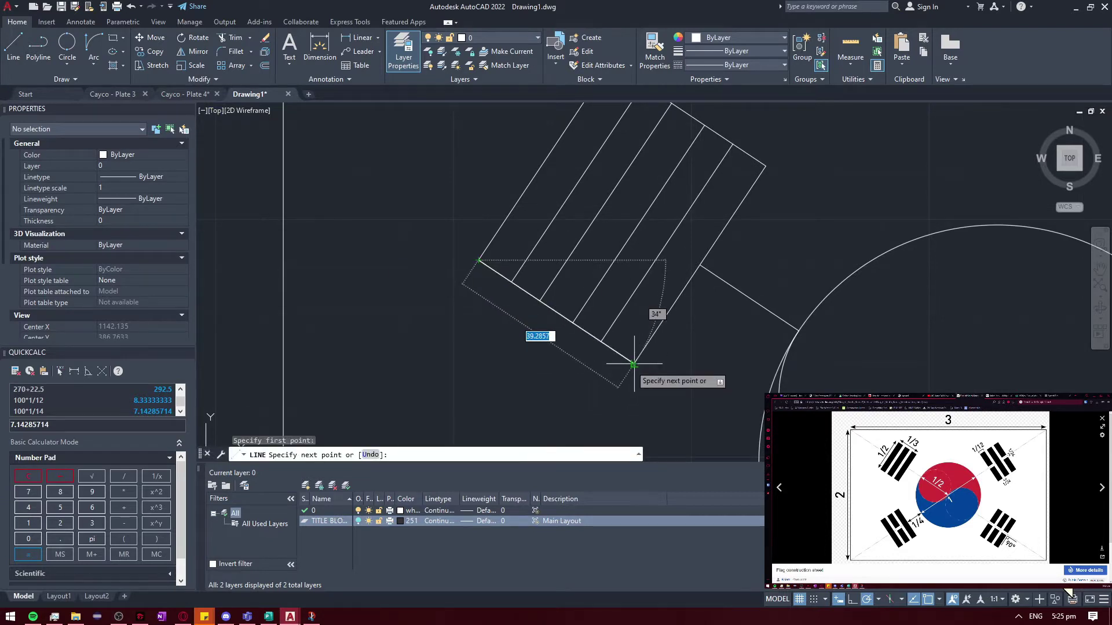
scroll(596, 115, "down", 3)
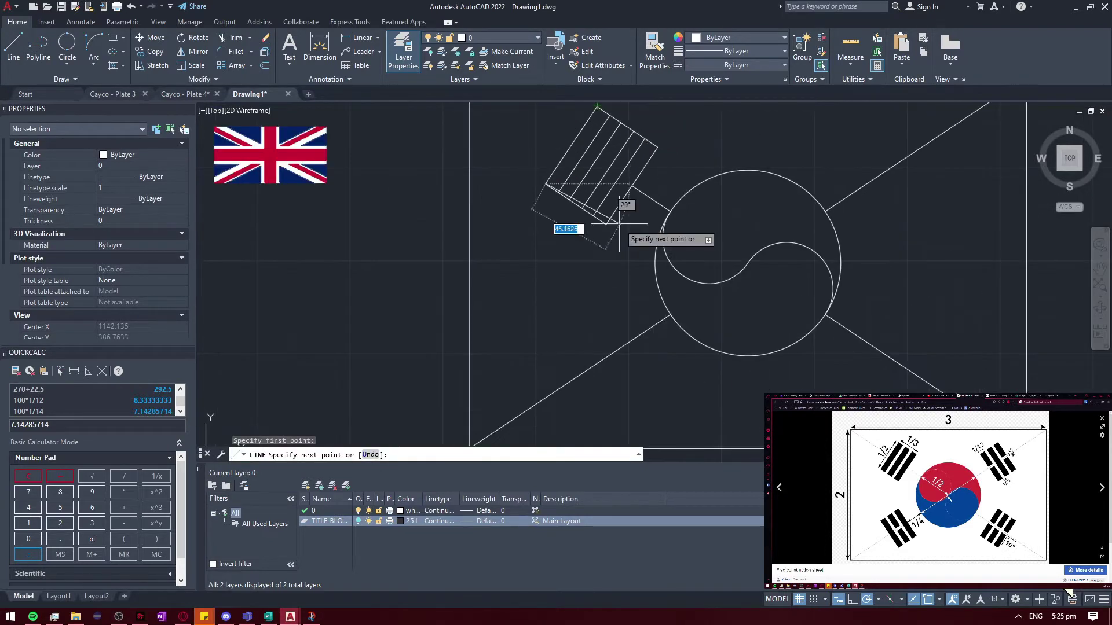
scroll(611, 223, "up", 3)
key("Escape")
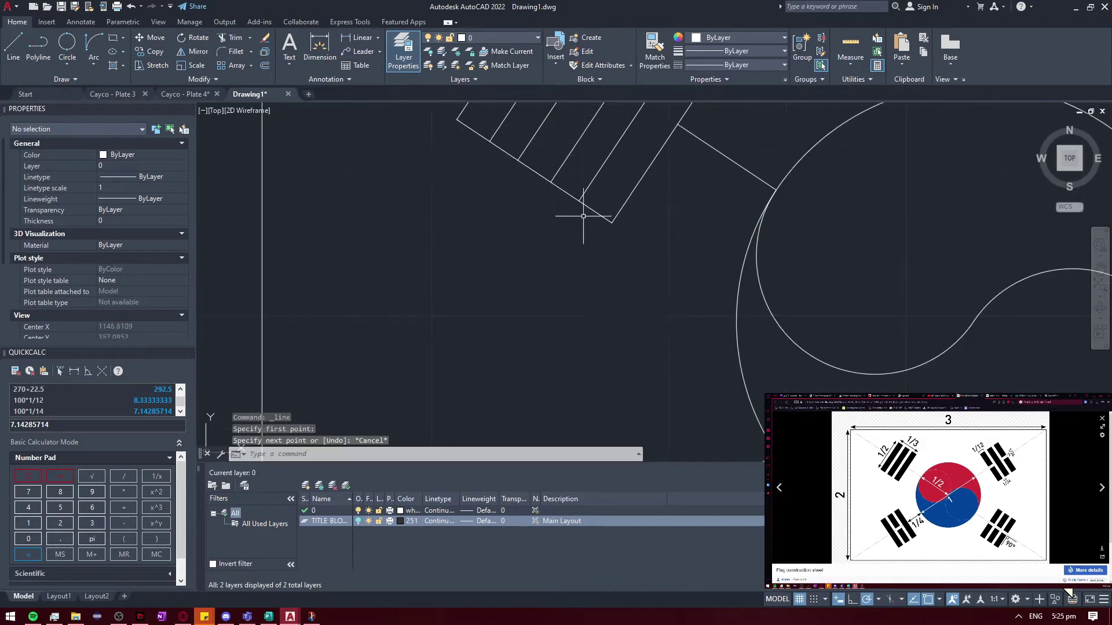
Add aligned dimensions of 8.33 and 7.14 across the trigram bar lines
scroll(353, 207, "up", 2)
middle_click_drag(353, 207, 179, 207)
left_click(319, 49)
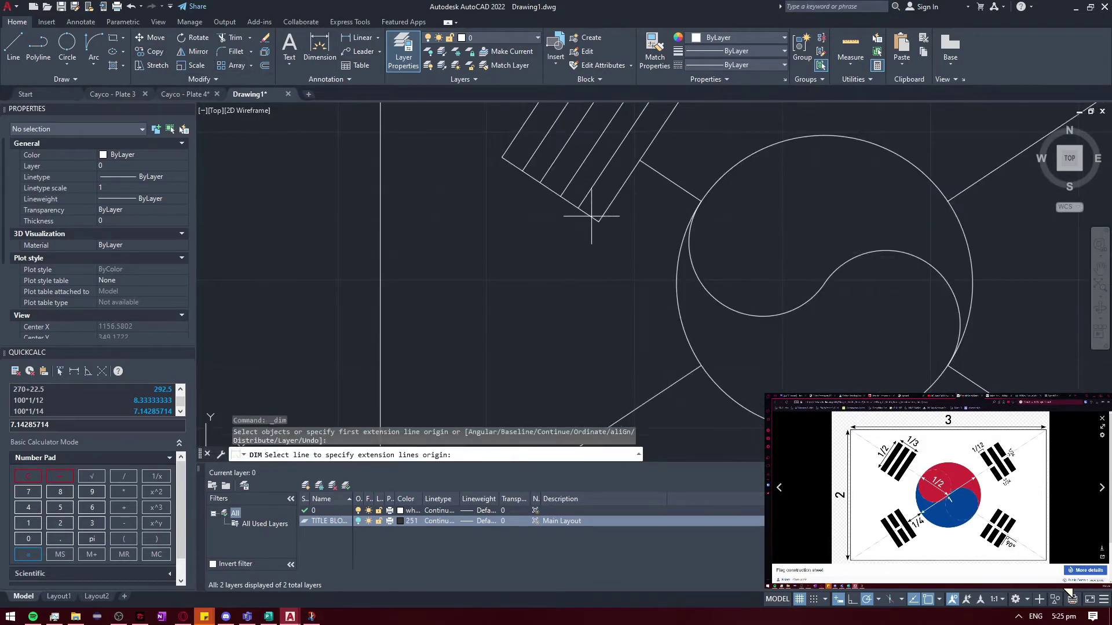
scroll(596, 218, "up", 3)
left_click(490, 289)
scroll(489, 288, "down", 3)
left_click(492, 275)
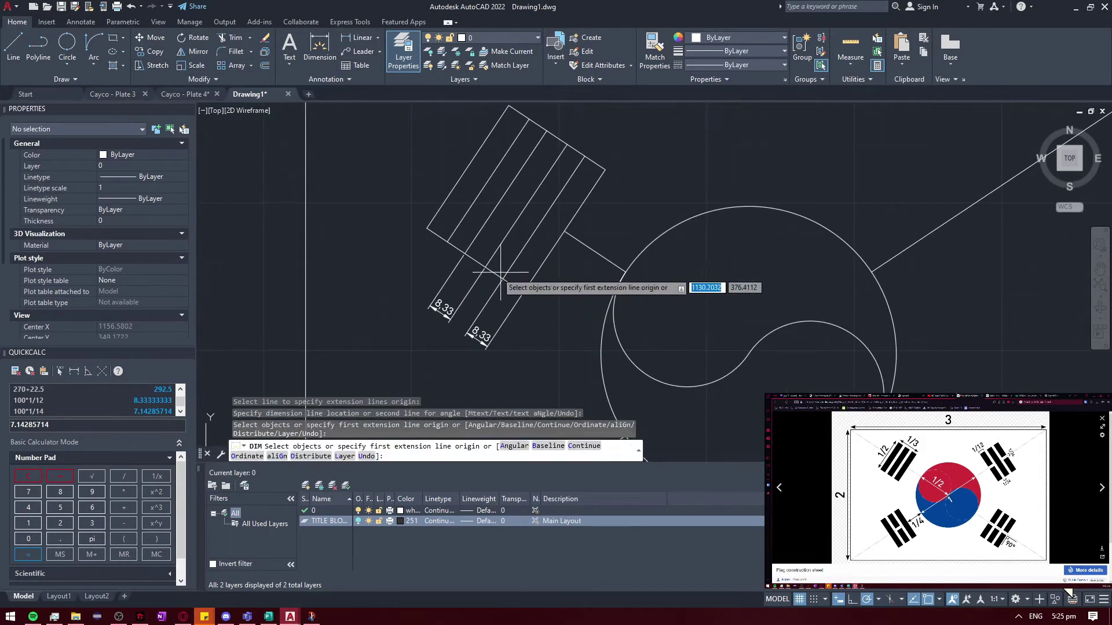
scroll(509, 278, "up", 3)
left_click(408, 220)
left_click(461, 253)
left_click(439, 308)
Dimension the bar lines again with another 7.14 and 8.33 measurement
scroll(439, 308, "down", 3)
scroll(433, 325, "down", 3)
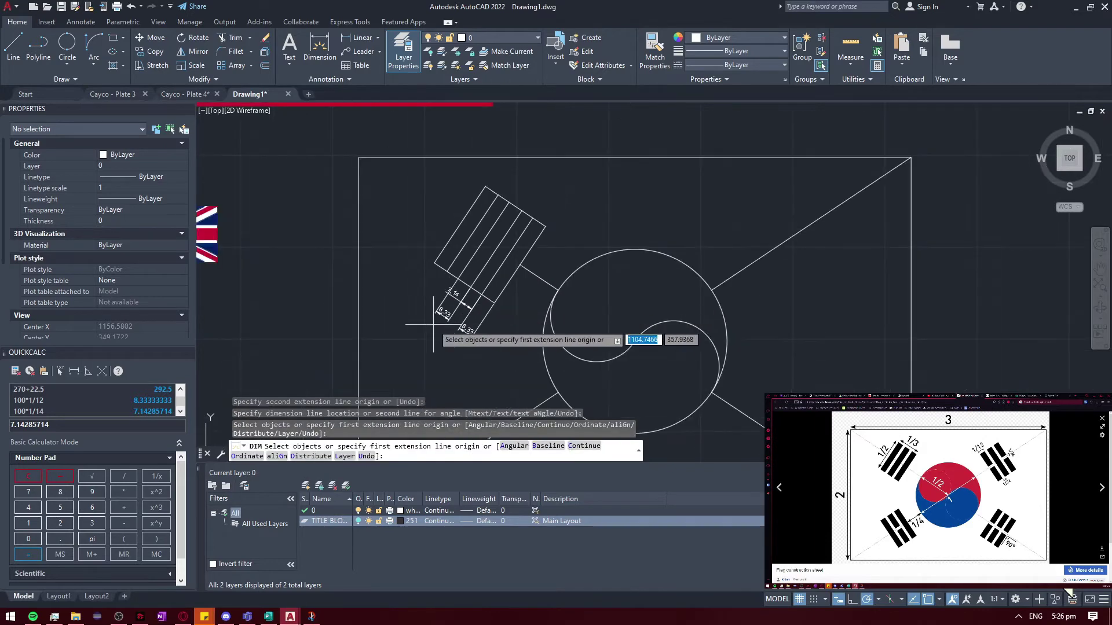
scroll(303, 328, "down", 2)
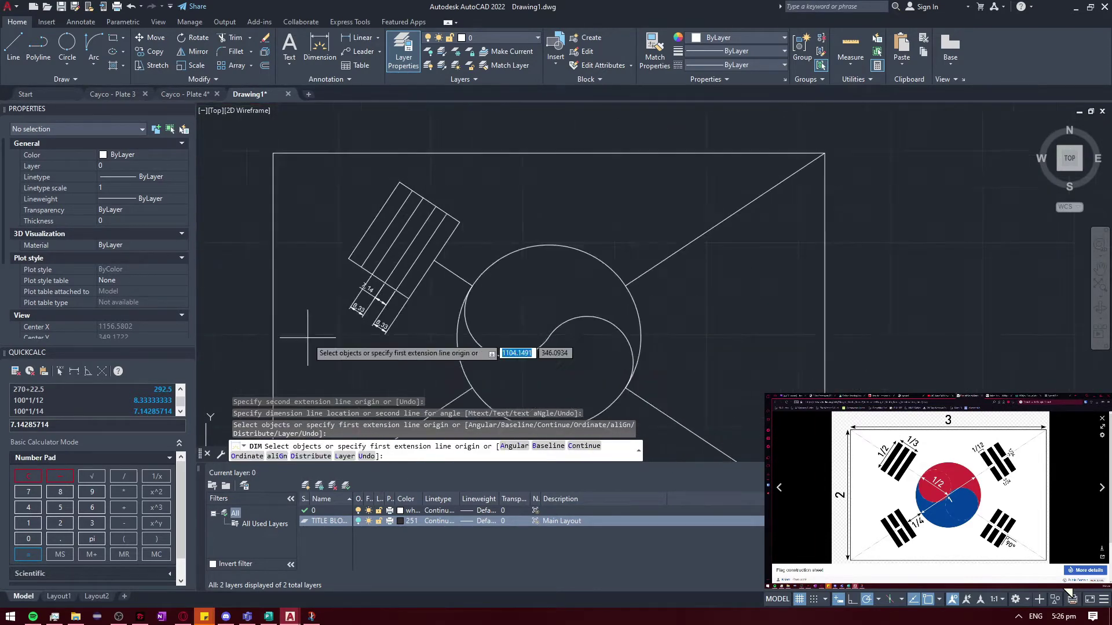
scroll(313, 330, "up", 4)
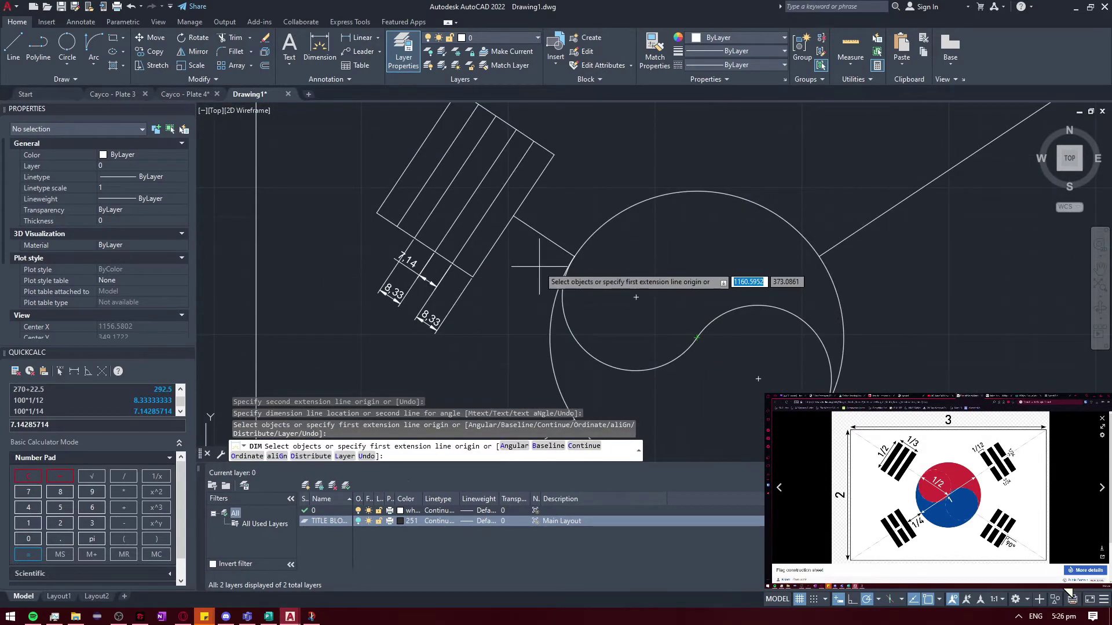
scroll(539, 267, "up", 2)
scroll(447, 293, "up", 3)
key("Return")
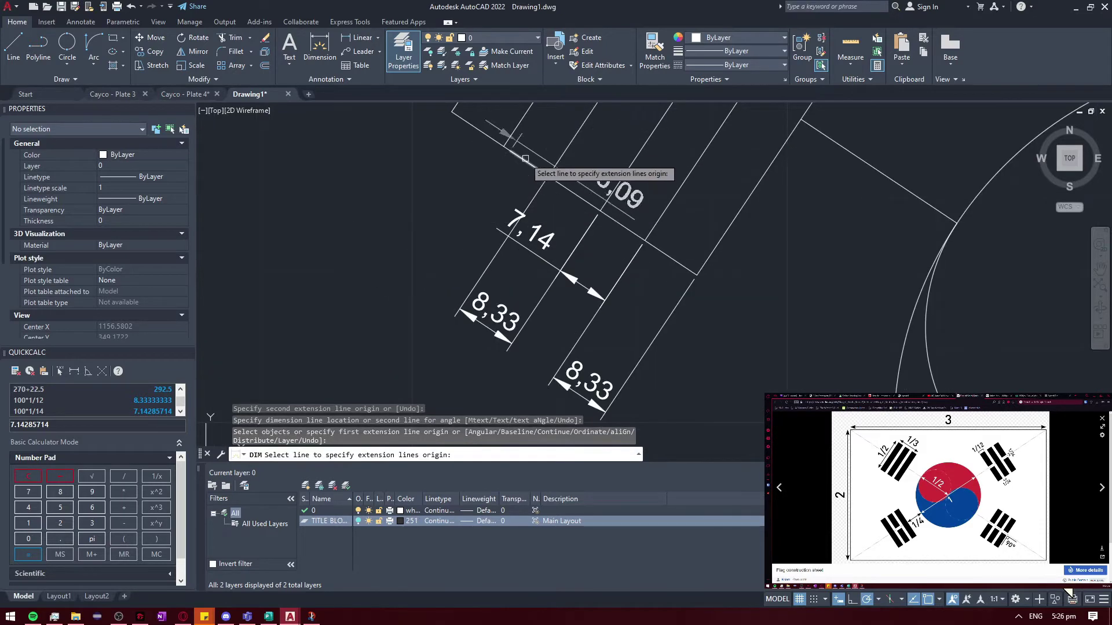
left_click(526, 158)
left_click(428, 231)
scroll(517, 179, "down", 2)
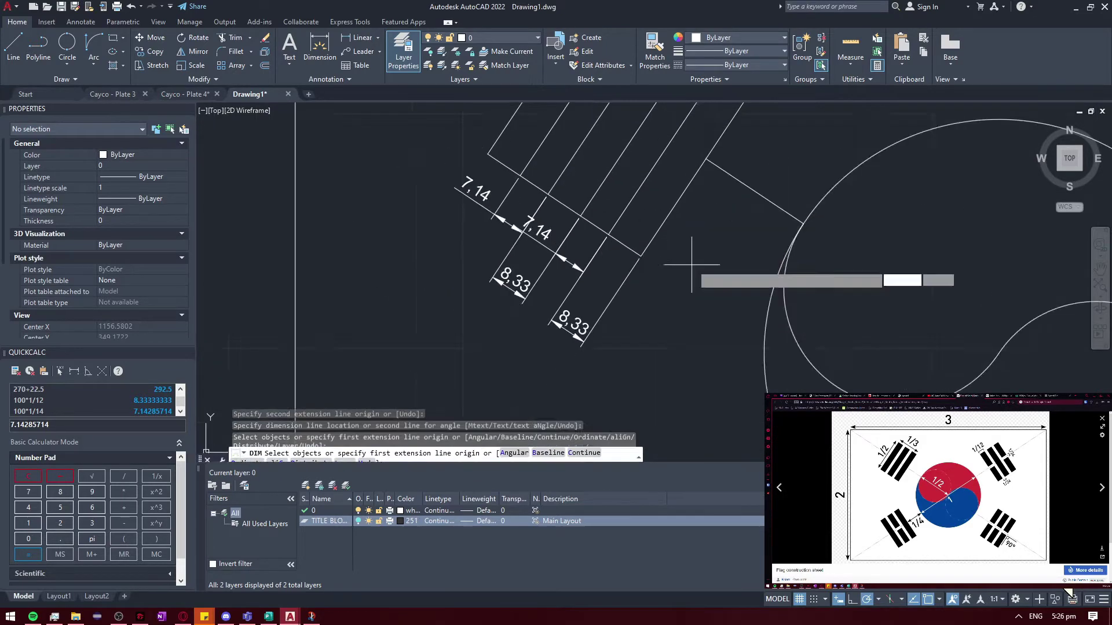
key("Return")
left_click(509, 174)
left_click(444, 258)
Add the overall 39.29 width dimension and check the value in the calculator
key("Return")
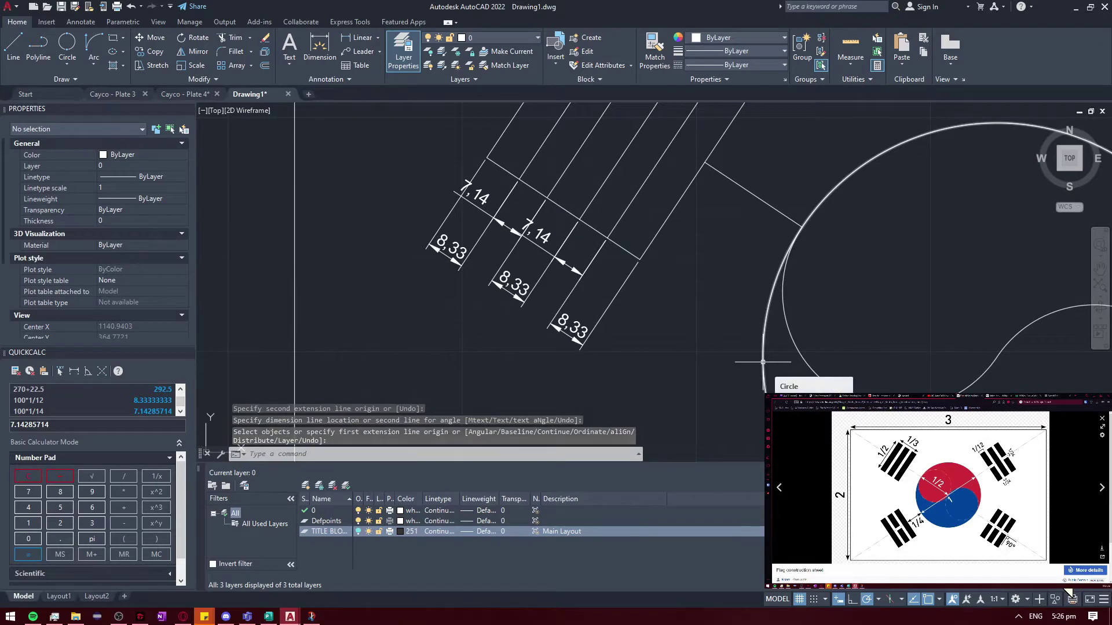
left_click(325, 47)
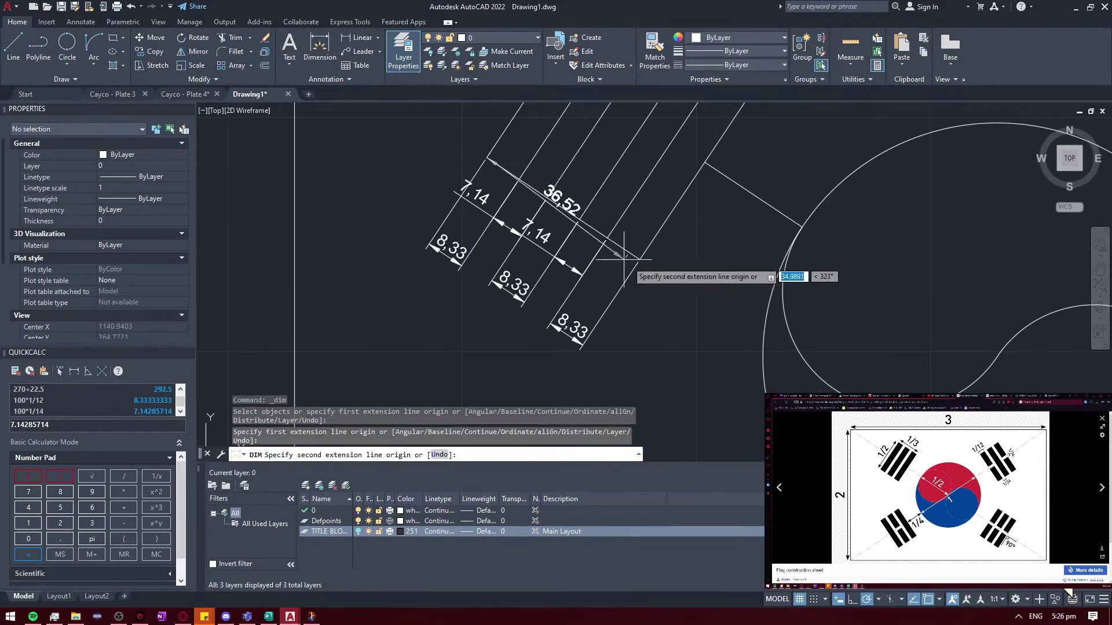
left_click(509, 371)
scroll(776, 264, "down", 2)
key("super")
key("super")
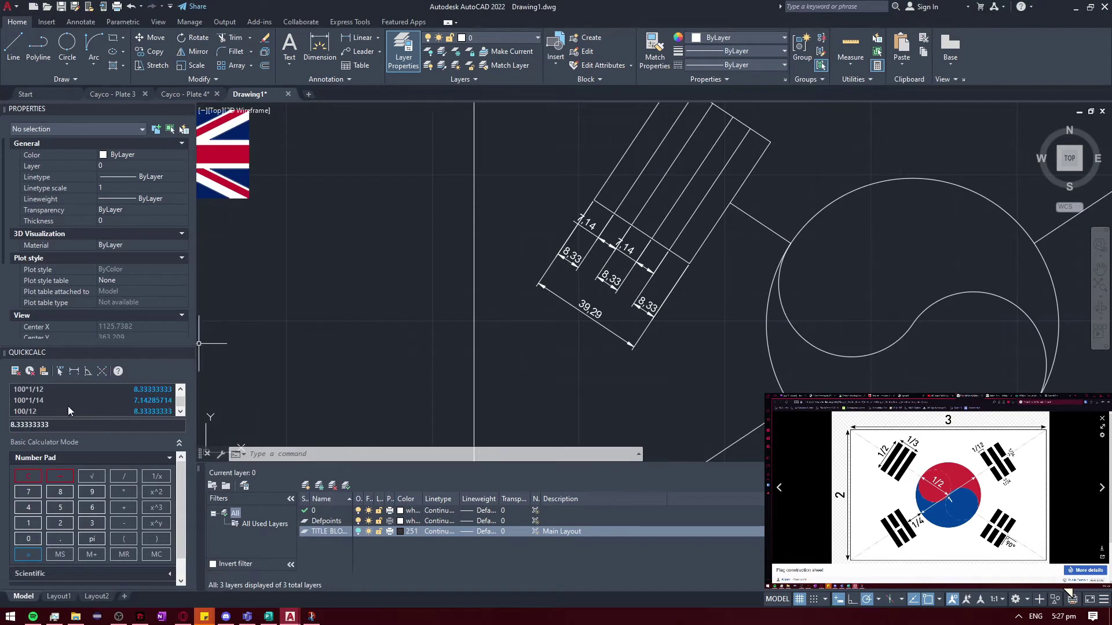
double_click(50, 425)
scroll(732, 305, "up", 2)
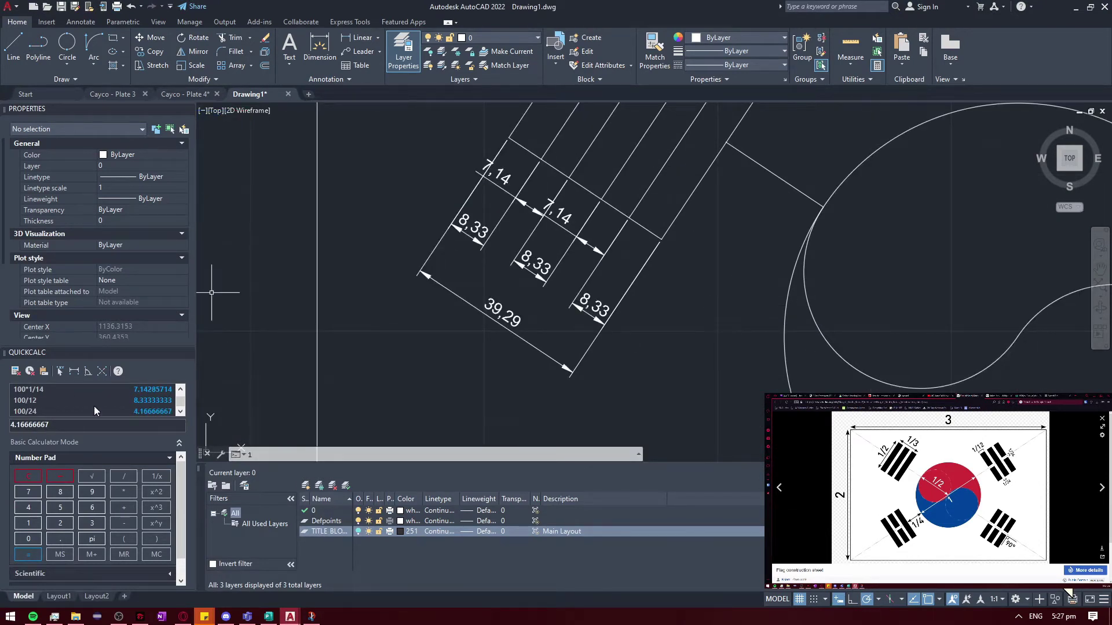
scroll(96, 402, "up", 1)
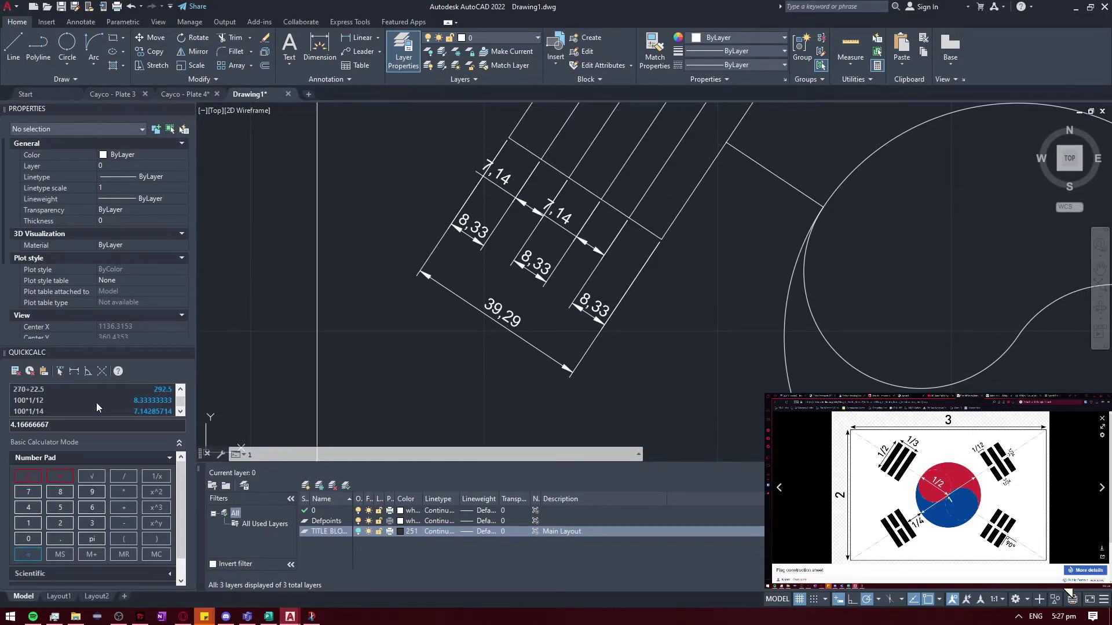
Cut away the excess upper line portions and delete the stray short line
left_click(1099, 268)
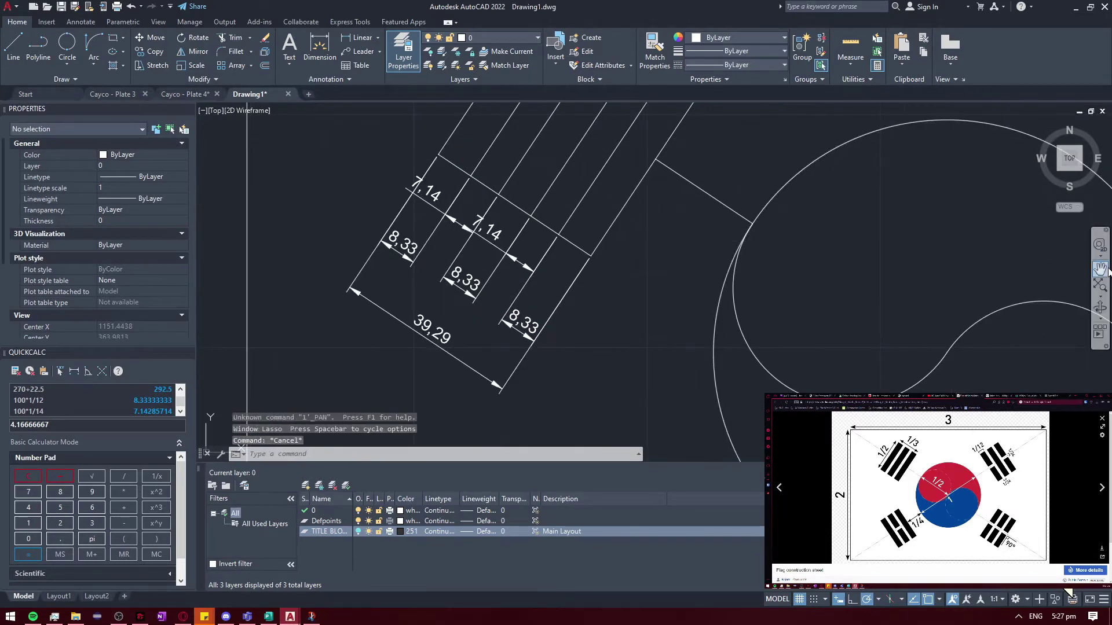
mouse_move(597, 170)
left_mouse_down()
mouse_move(547, 245)
mouse_move(544, 228)
left_mouse_up()
left_click_drag(610, 302, 604, 316)
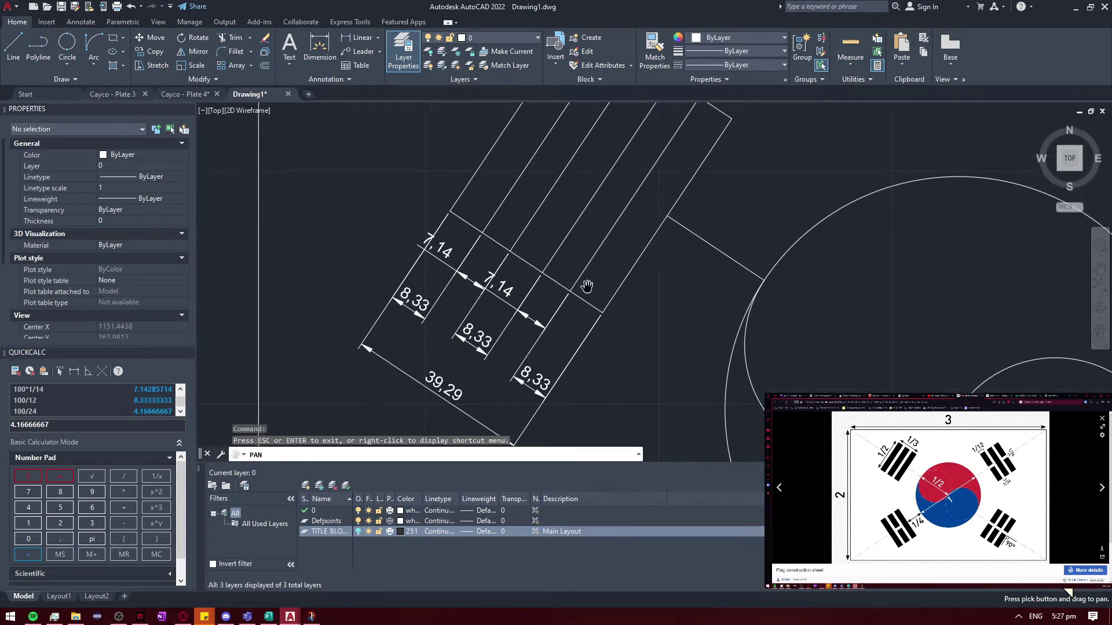
key("Escape")
left_click(571, 248)
key("Delete")
left_click(470, 183)
key("Delete")
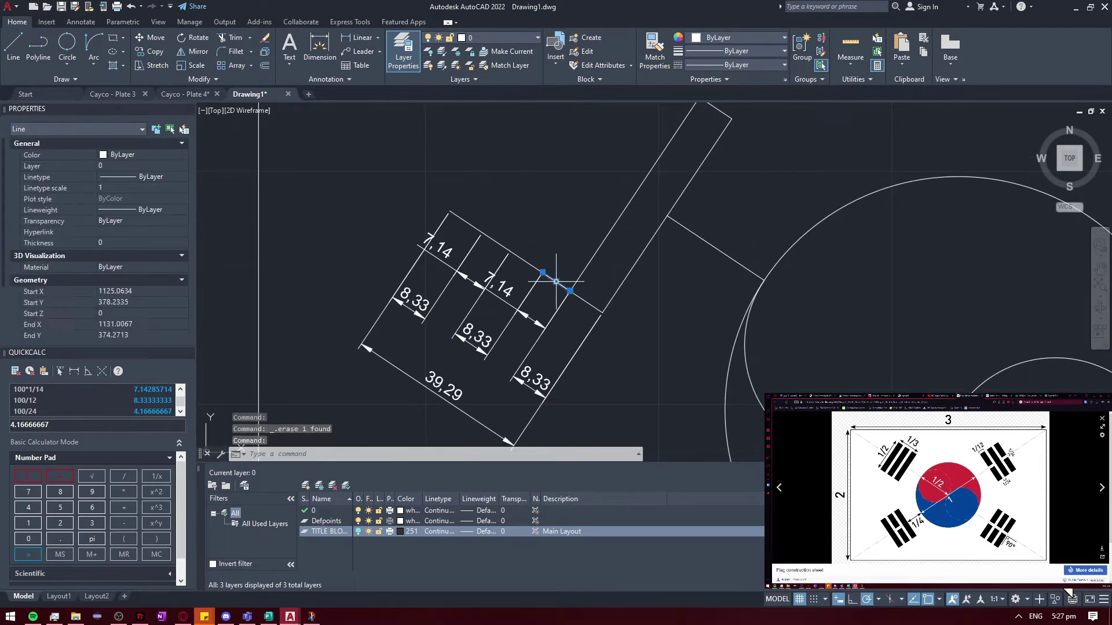
Offset the bar line three times at 4.1667 to split the trigram bars
scroll(652, 226, "down", 3)
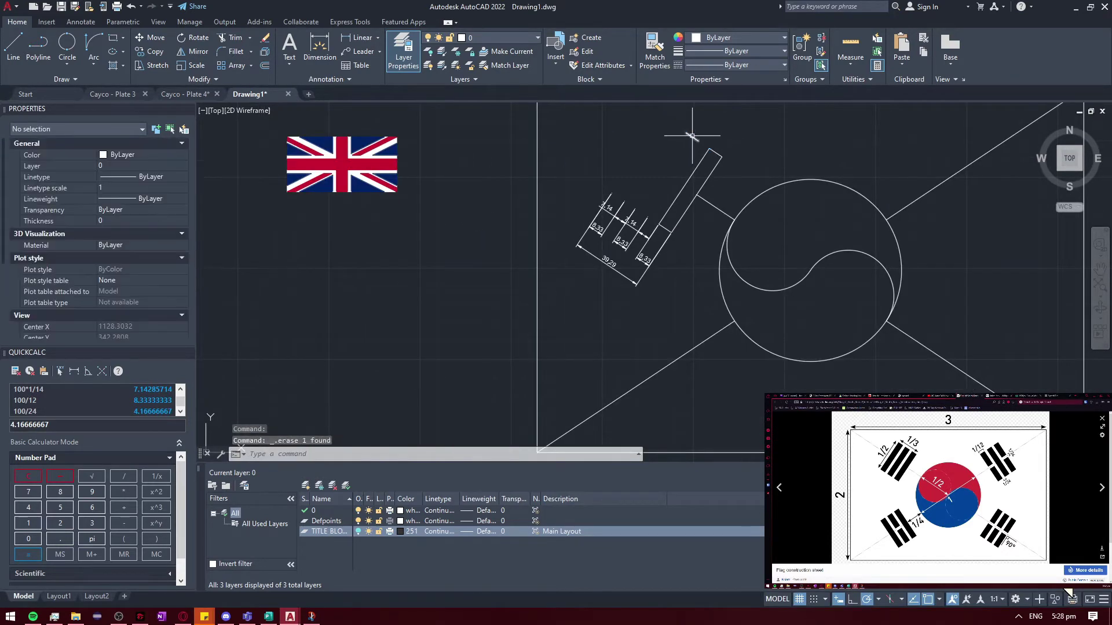
scroll(610, 232, "up", 3)
type("OF")
key("Return")
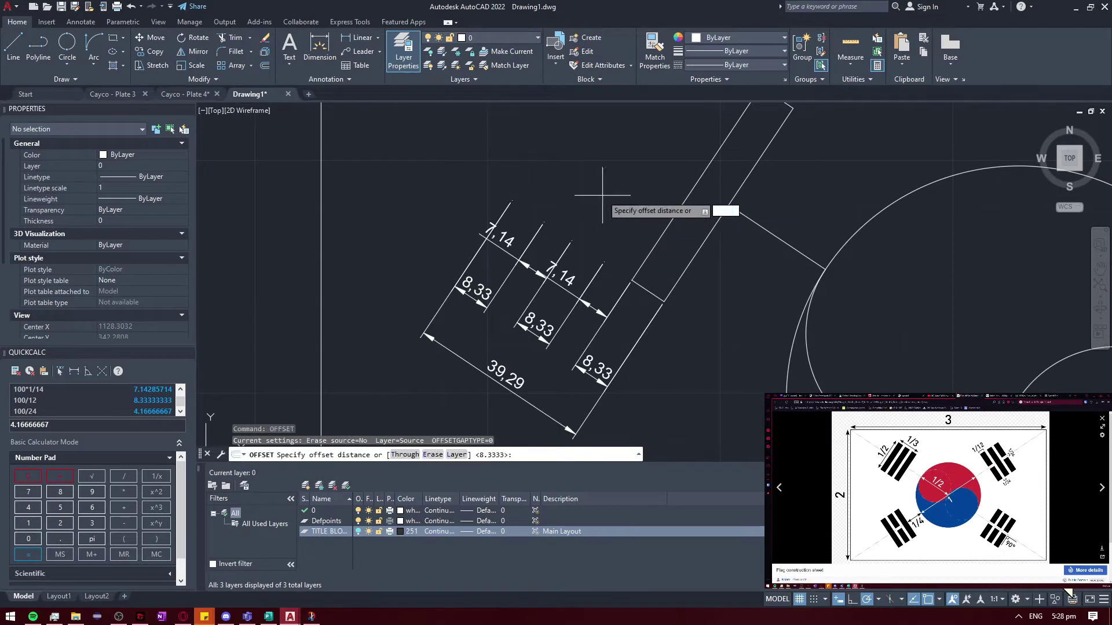
type("4.166")
key("Return")
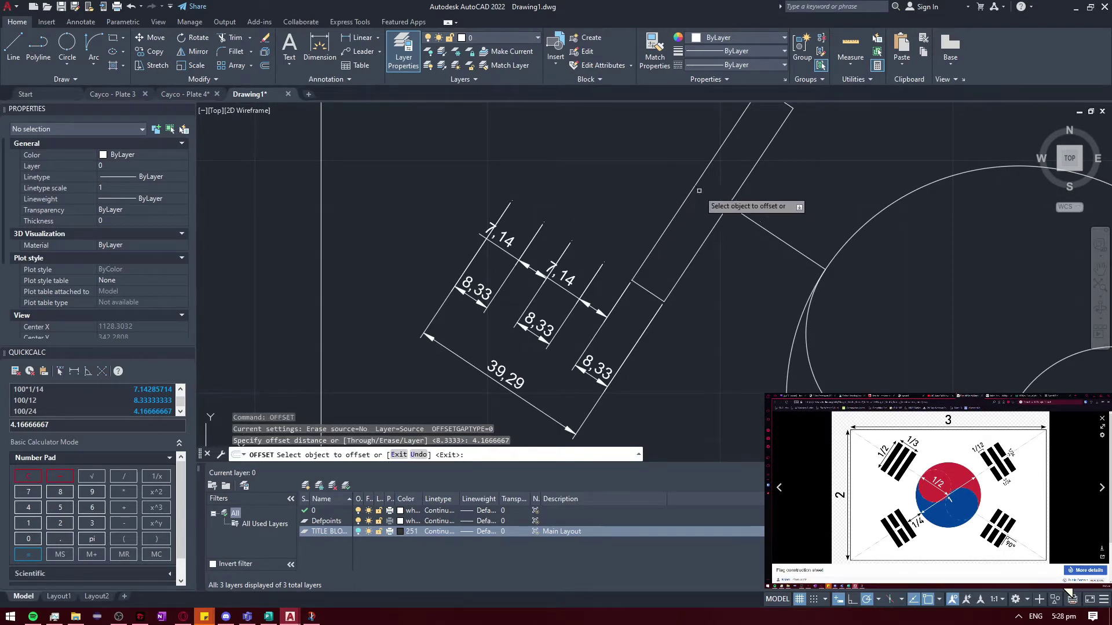
left_click(713, 157)
left_click(666, 168)
left_click(691, 157)
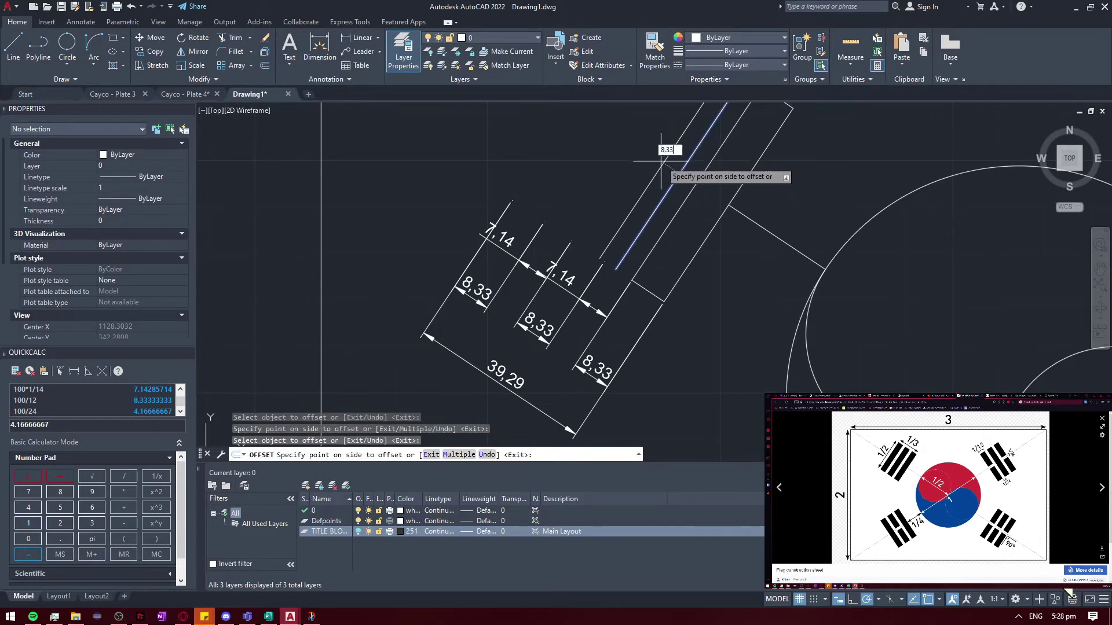
left_click(660, 163)
scroll(718, 174, "down", 3)
scroll(632, 174, "up", 3)
left_click(618, 154)
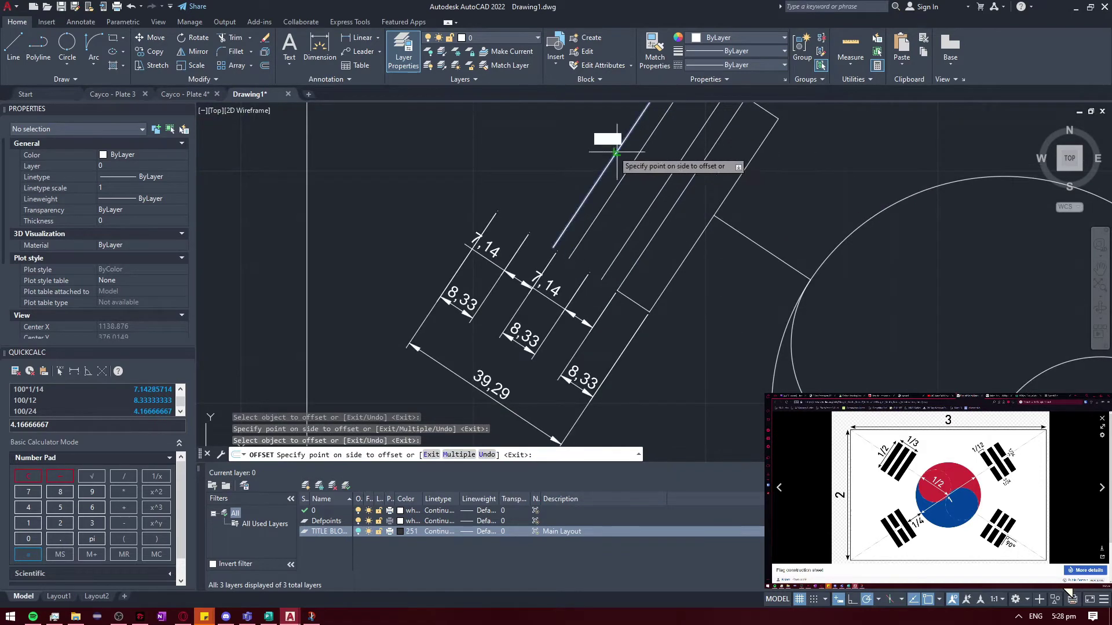
left_click(589, 161)
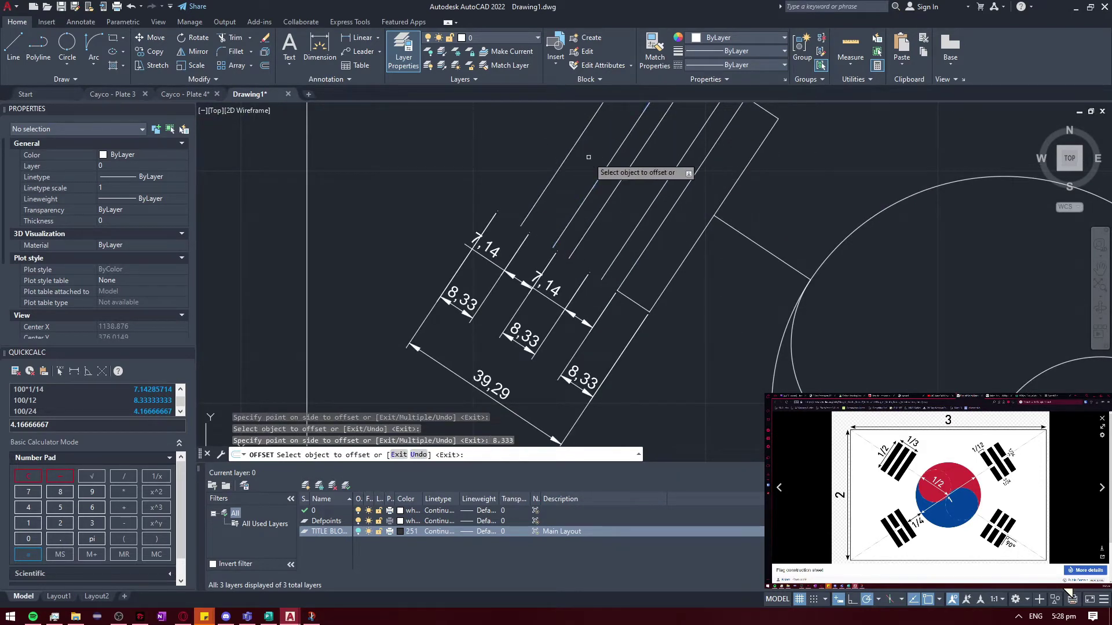
Start and cancel the LINE command several times without drawing anything
scroll(637, 174, "down", 3)
type("l")
left_click(719, 148)
key("Escape")
scroll(750, 157, "up", 3)
scroll(750, 157, "down", 3)
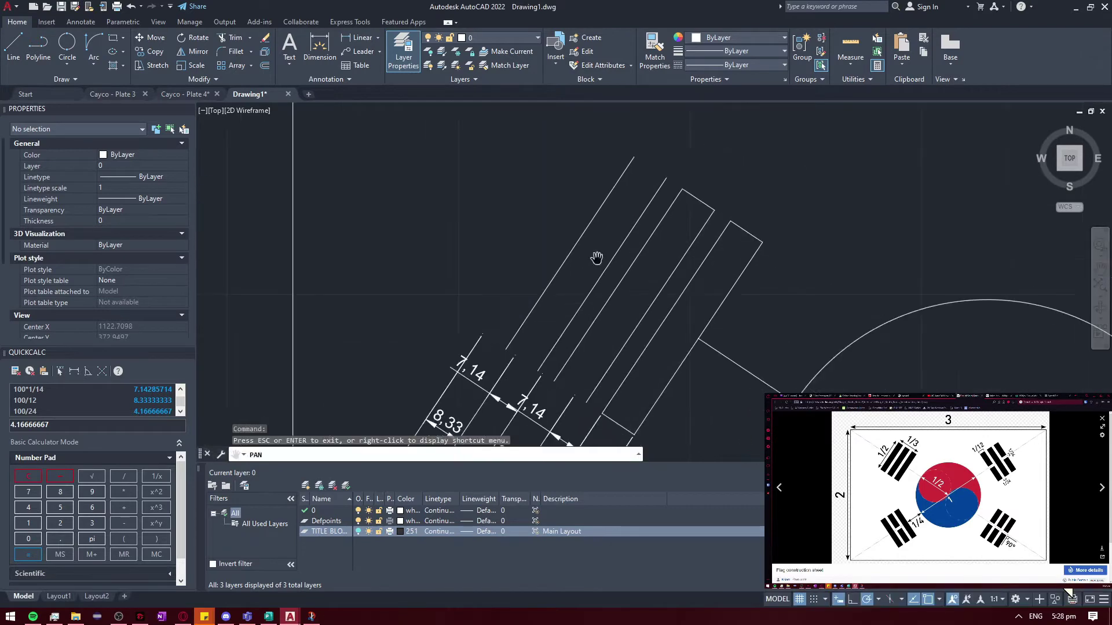
type("l")
key("Return")
key("Escape")
type("l")
key("Return")
key("Escape")
scroll(505, 403, "down", 2)
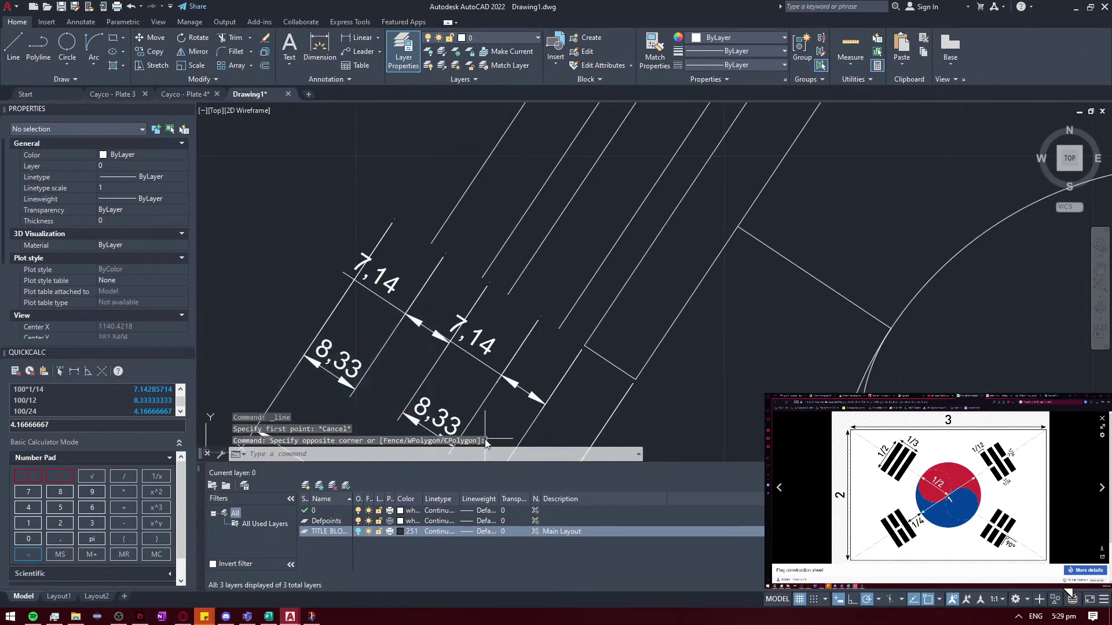
Erase the two 7.14 dimensions
left_click(464, 382)
right_click(495, 377)
left_click(513, 406)
Delete the 8.33 dimension and draw the missing end line of the left bar
left_click(472, 422)
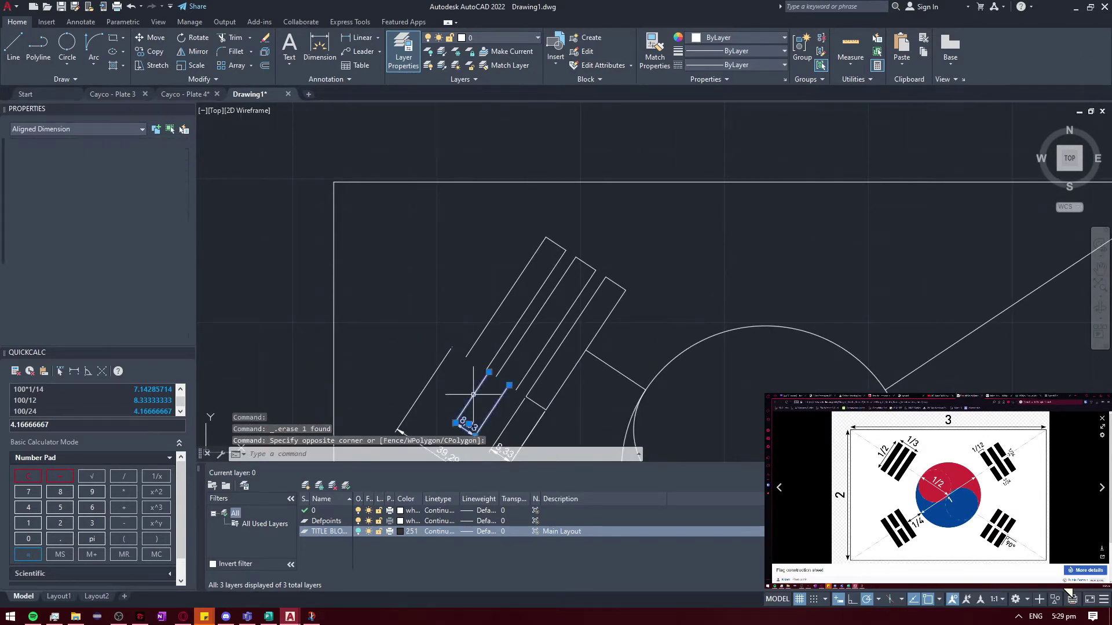
key("Delete")
scroll(518, 381, "up", 2)
type("l")
key("Return")
left_click(436, 342)
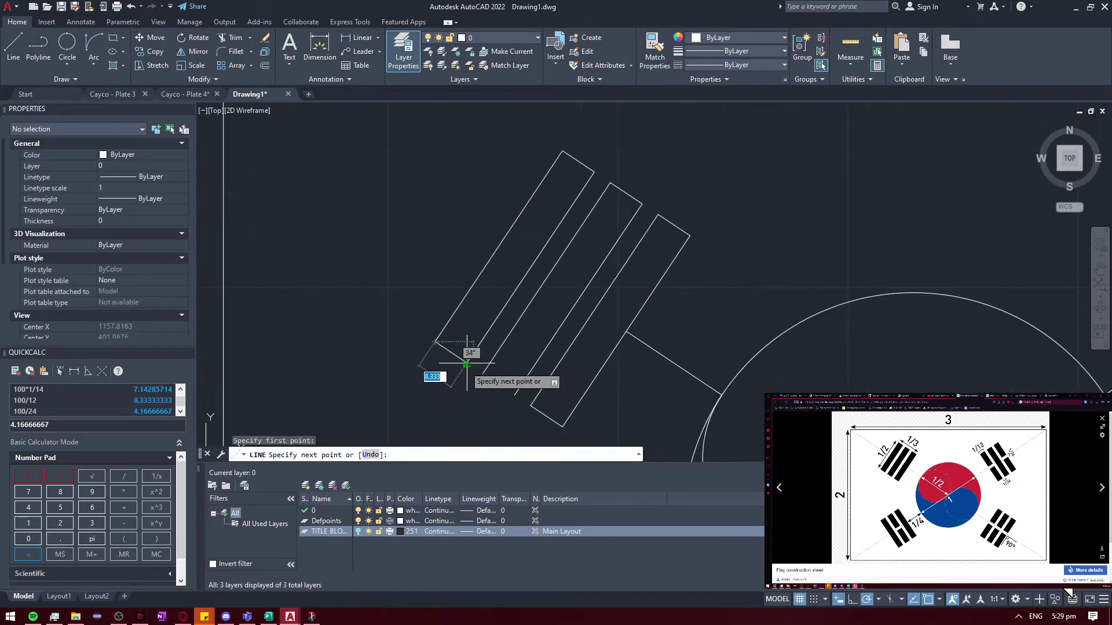
left_click(467, 362)
key("Escape")
Add a 33.33 check dimension across the bar set
left_click(1100, 270)
mouse_move(522, 257)
left_mouse_down()
mouse_move(538, 243)
mouse_move(501, 211)
left_mouse_up()
left_click(319, 47)
left_click(430, 281)
left_click(557, 364)
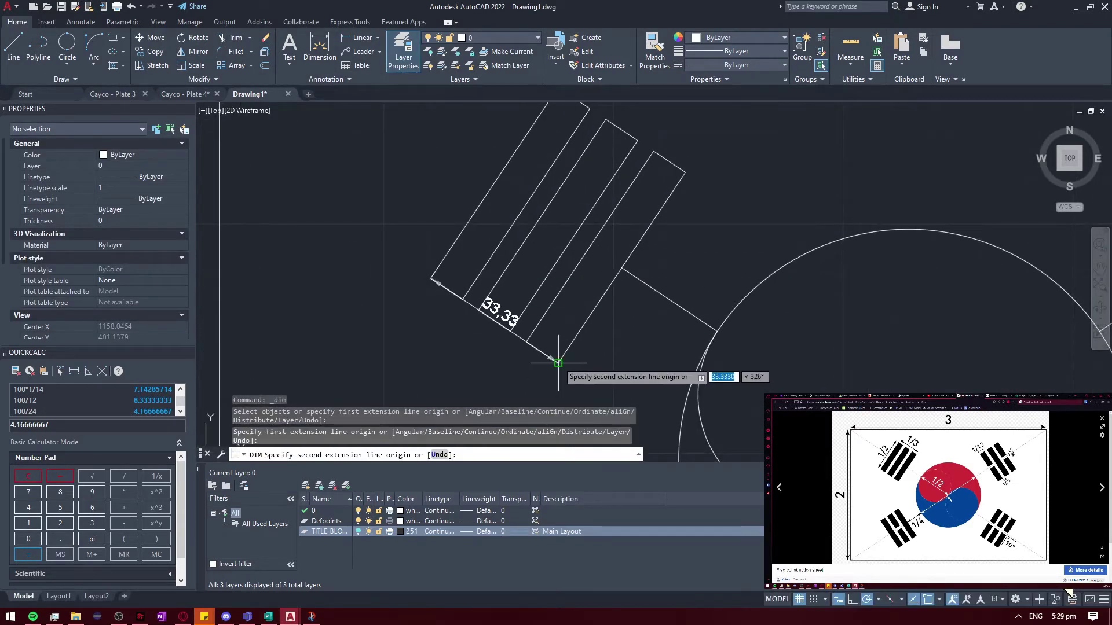
scroll(463, 374, "down", 2)
left_click(463, 374)
Delete the 33.33 check dimension, leaving the bars without dimensions
type("p")
key("Return")
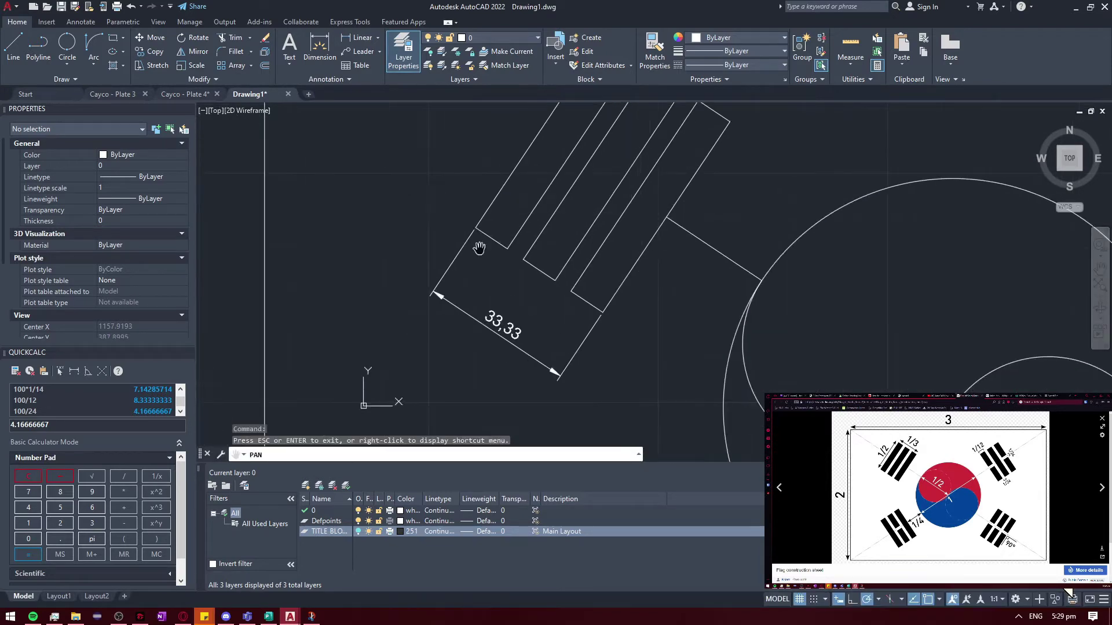
scroll(625, 222, "down", 3)
scroll(625, 222, "up", 3)
left_click_drag(527, 367, 475, 378)
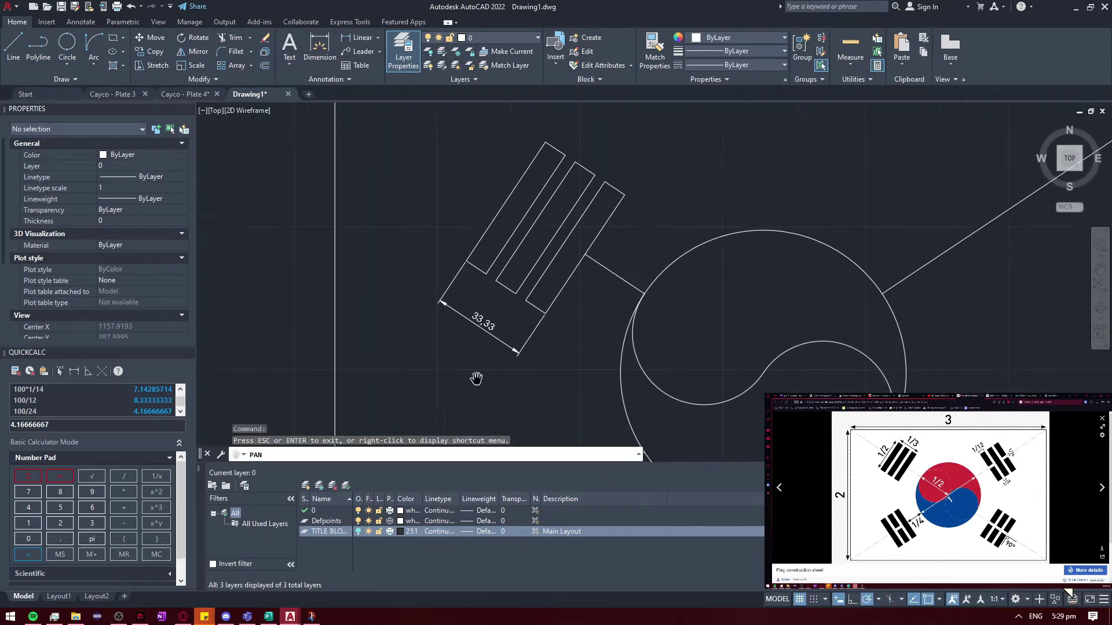
left_click_drag(559, 233, 551, 239)
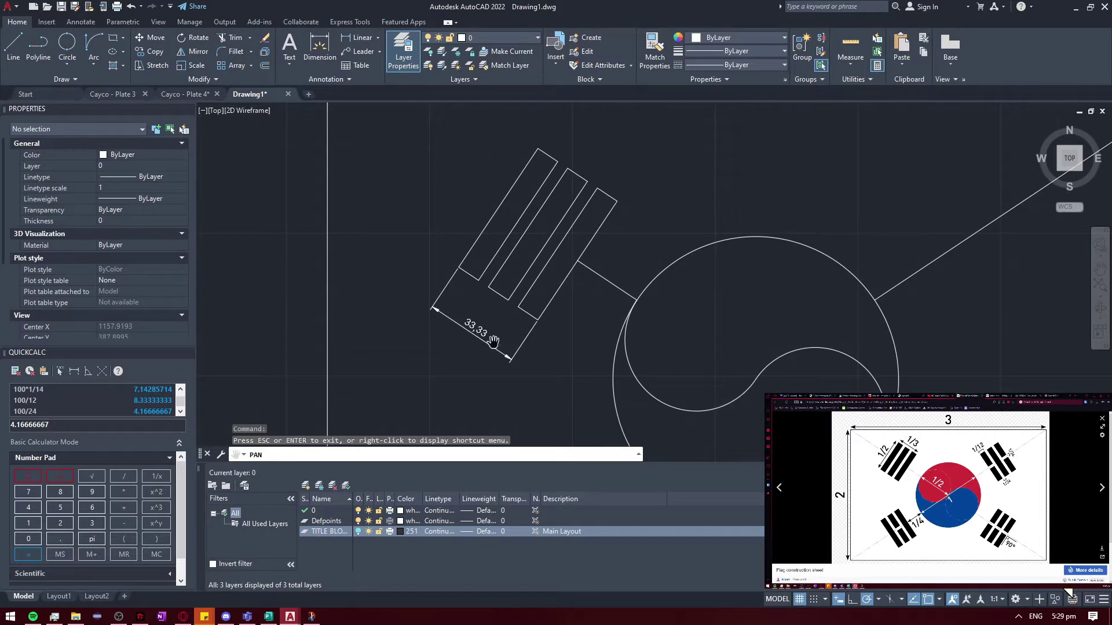
key("Escape")
left_click(475, 328)
key("Delete")
type("l")
key("Return")
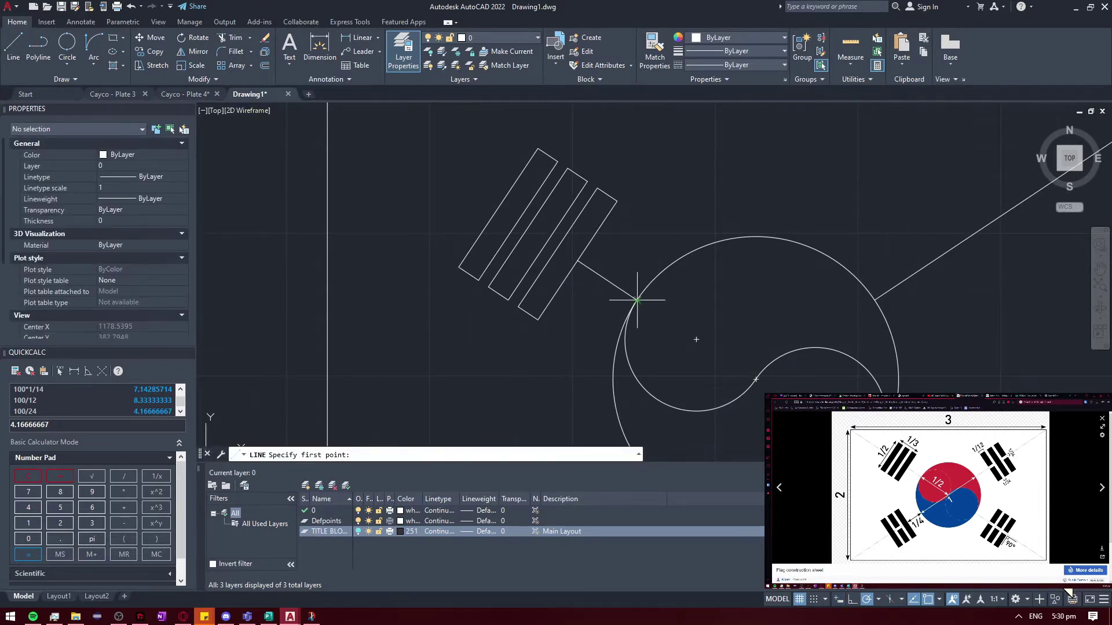
key("Escape")
Window-select the upper-left trigram bars and connector line
scroll(444, 189, "down", 2)
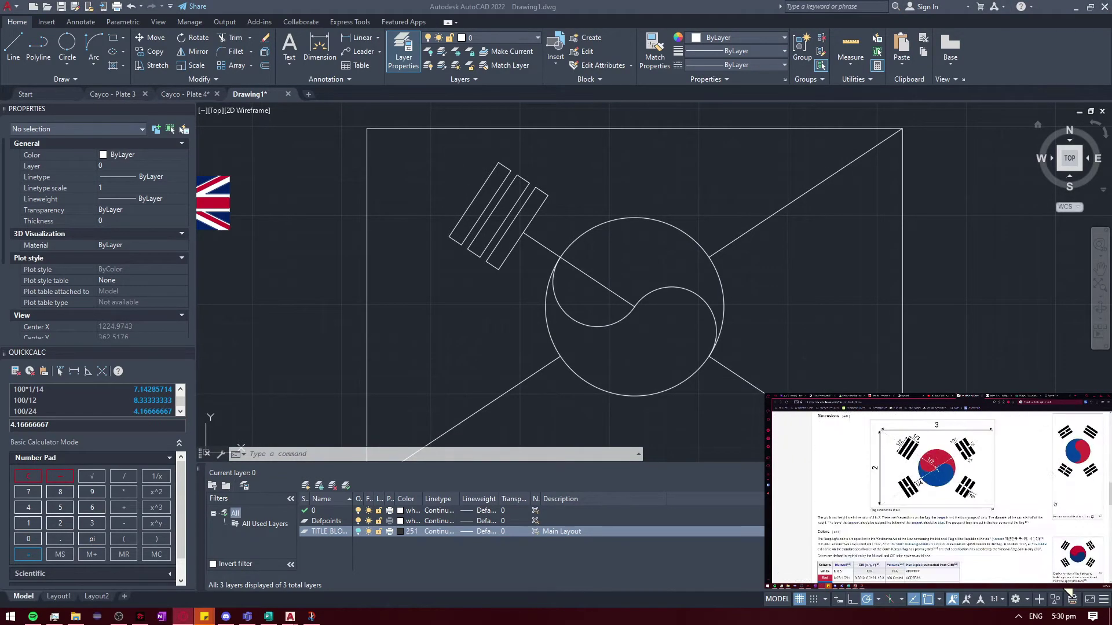
scroll(614, 283, "up", 2)
scroll(812, 241, "down", 1)
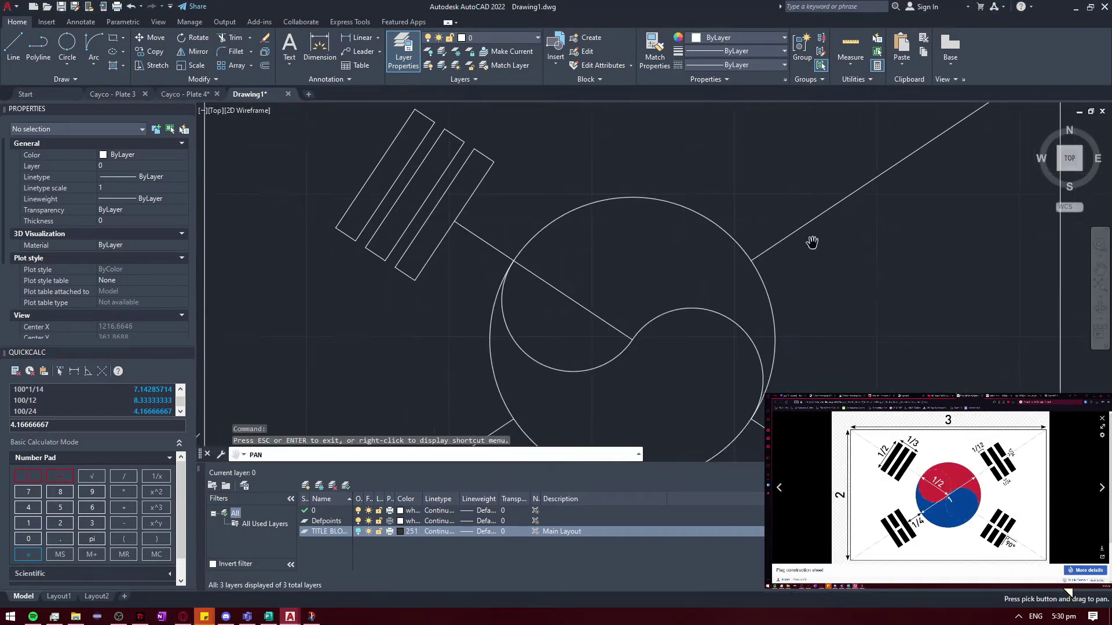
scroll(714, 228, "down", 1)
left_click(452, 148)
left_click(596, 306)
scroll(538, 187, "up", 3)
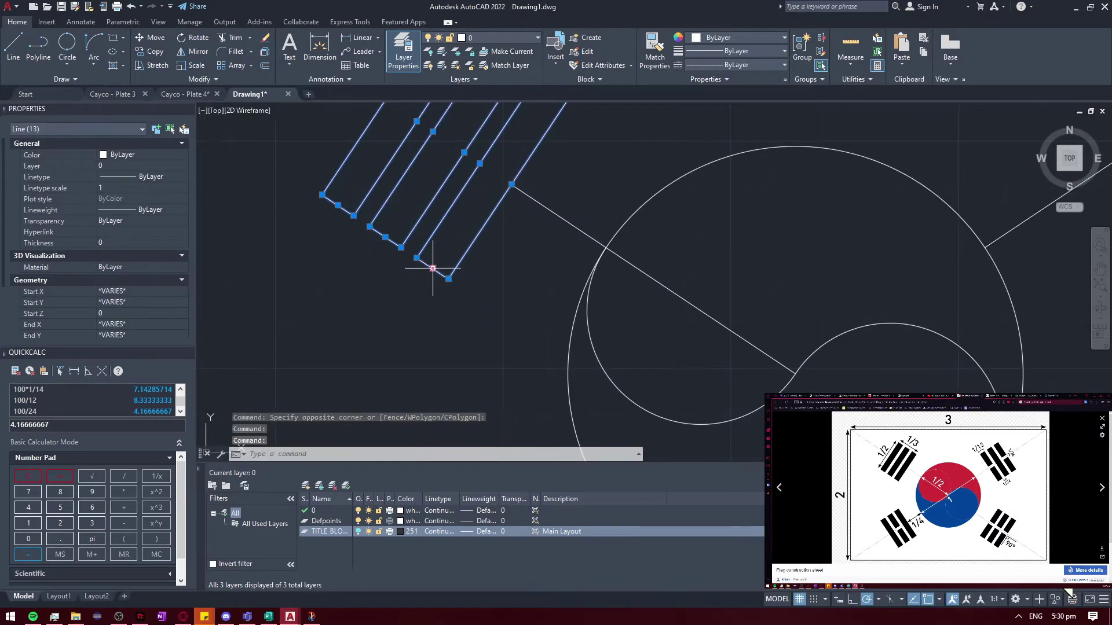
scroll(635, 220, "down", 2)
Mirror the trigram about the circle centre to the lower-left, keeping the original
left_click(203, 52)
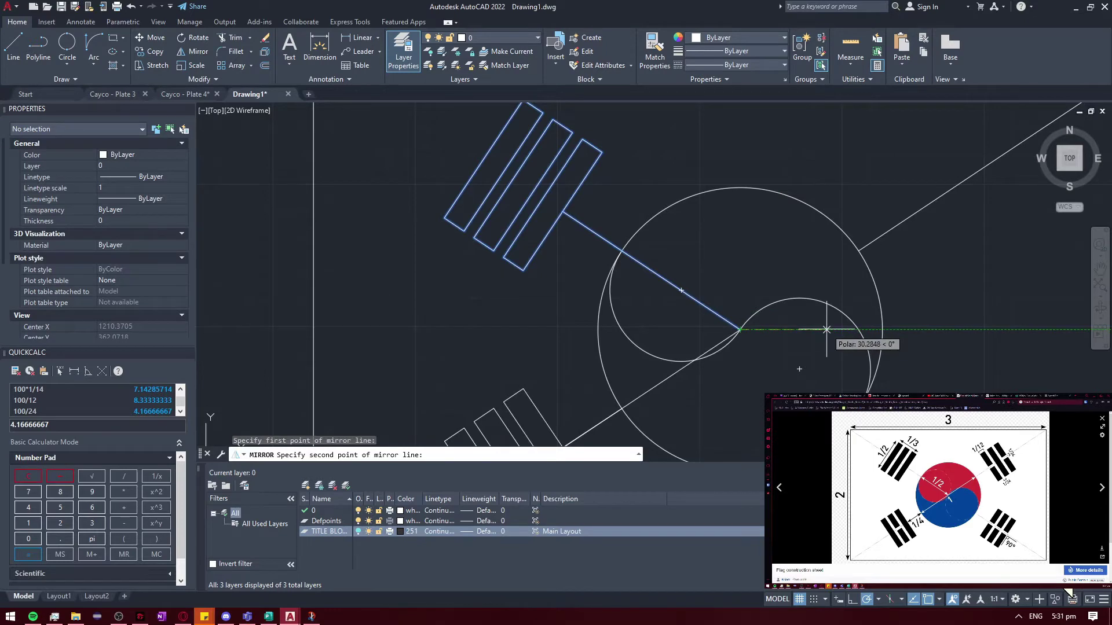
scroll(776, 214, "down", 2)
left_click(198, 51)
left_click(550, 133)
left_click(709, 263)
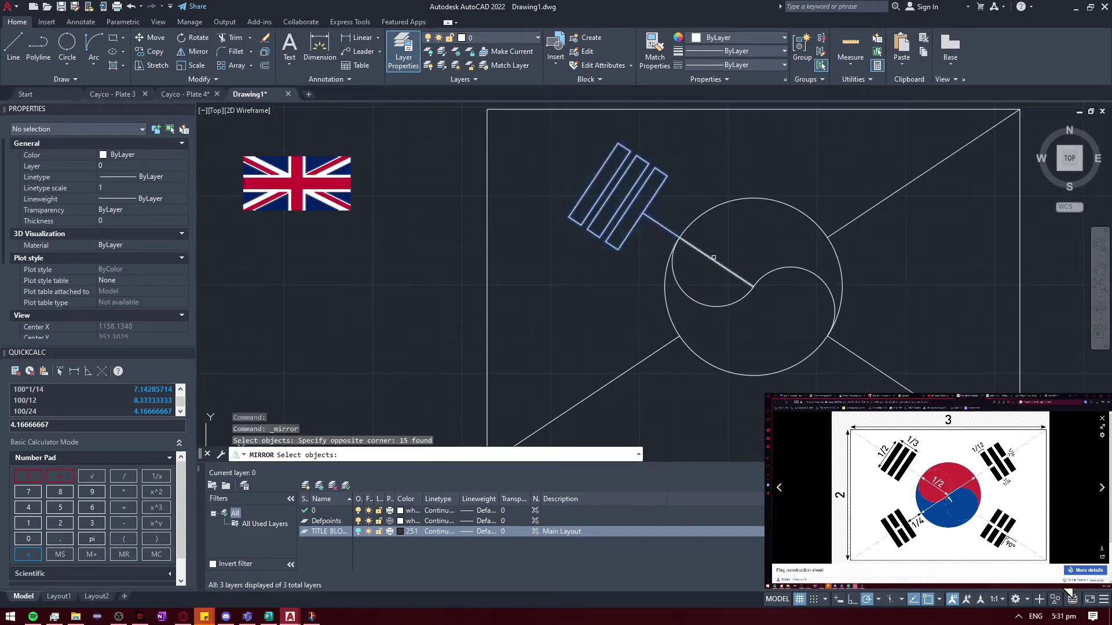
left_click(717, 293)
left_click(541, 136)
key("Return")
left_click(753, 285)
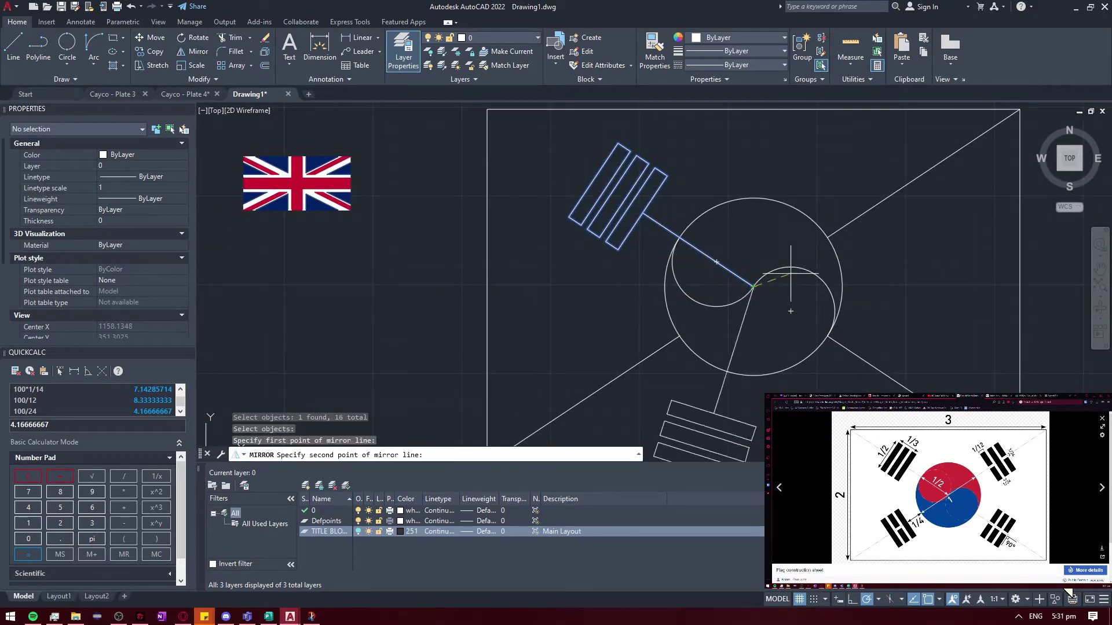
left_click(806, 320)
left_click(391, 455)
Reselect the upper trigram and connector, then cancel the pending mirror
left_click_drag(571, 139, 758, 290)
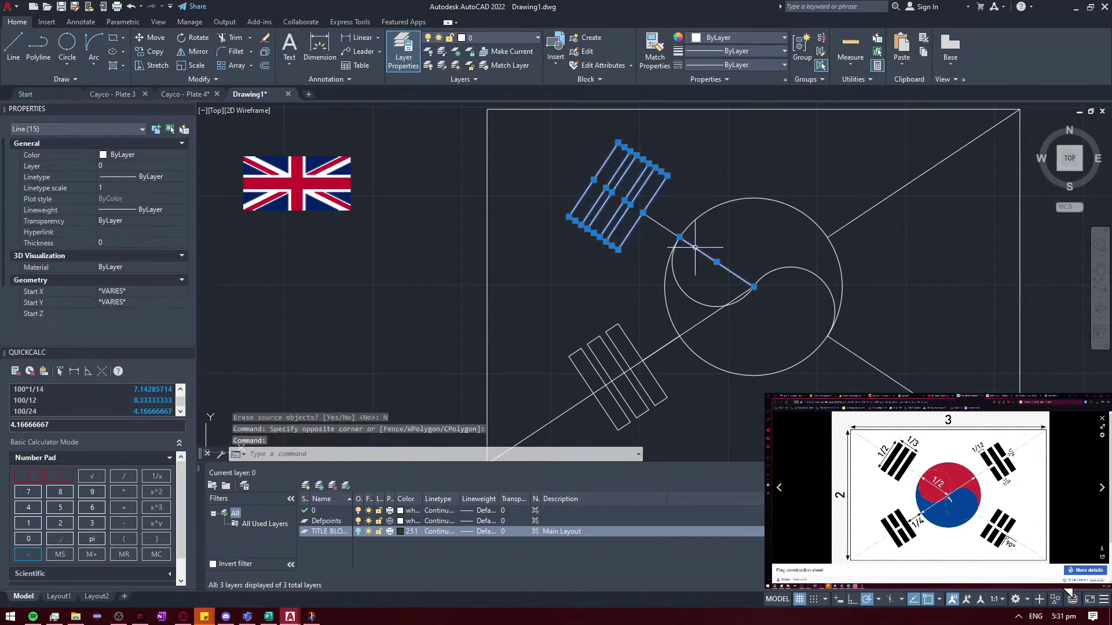
key("Return")
scroll(931, 281, "down", 2)
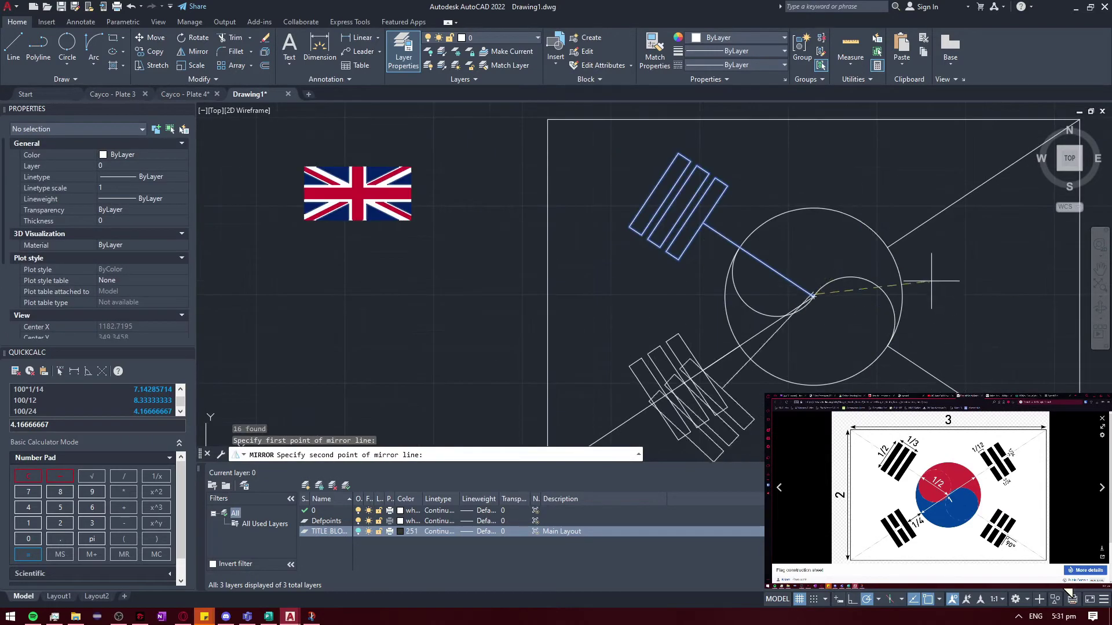
scroll(814, 209, "up", 2)
scroll(852, 365, "up", 2)
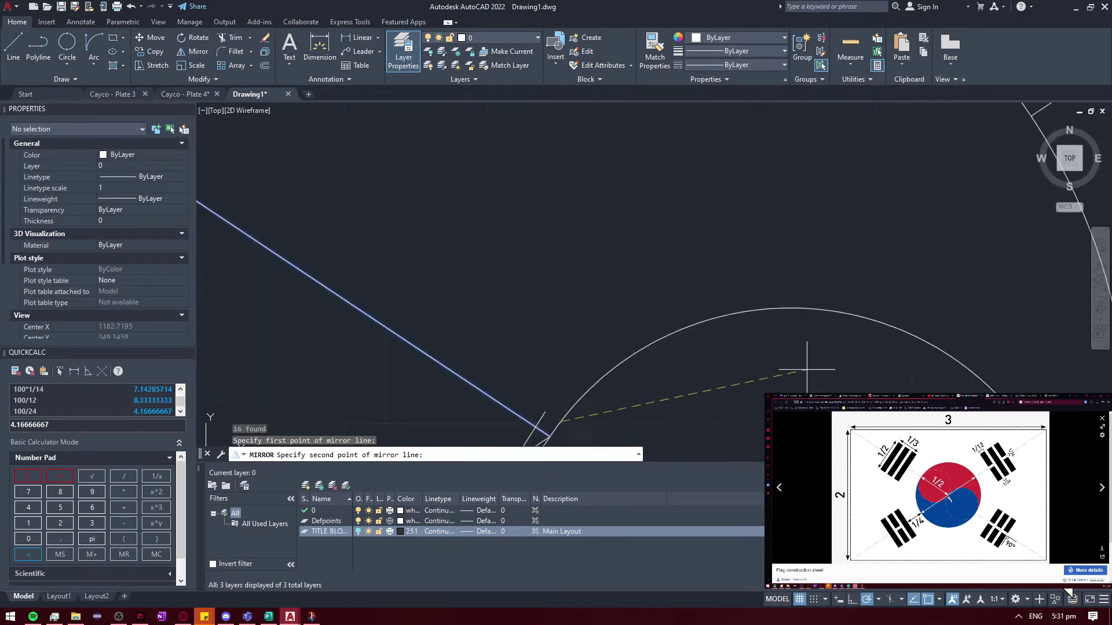
key("Escape")
scroll(637, 289, "down", 3)
scroll(406, 232, "up", 2)
Mirror the upper-left bars and line again, answering N to keep the originals
left_click(380, 162)
left_click(594, 318)
key("Return")
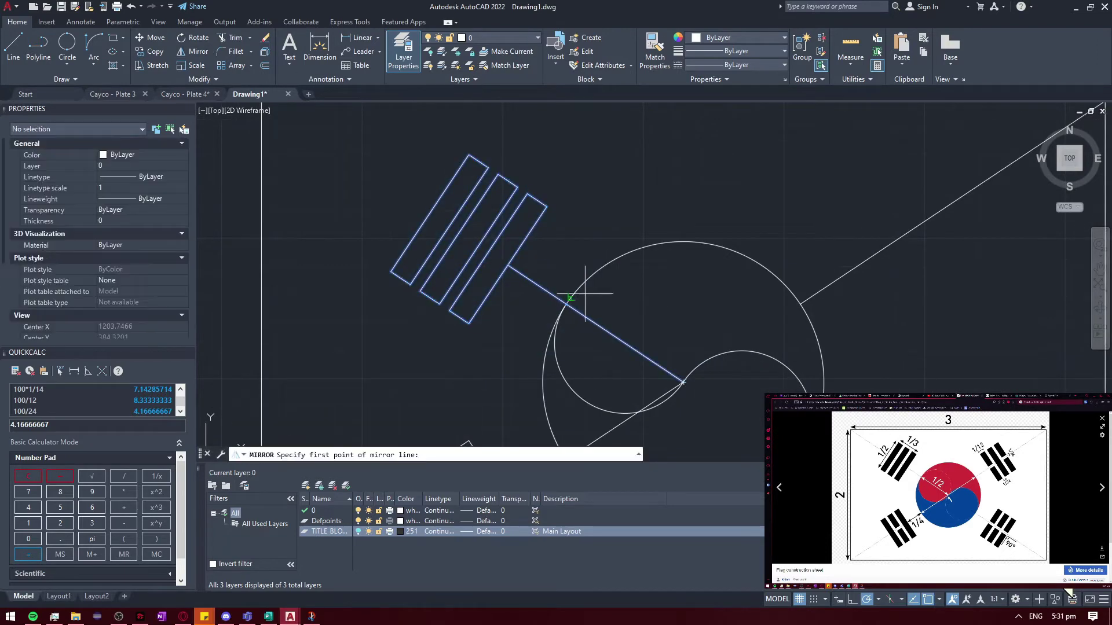
left_click(693, 214)
key("n")
key("Return")
Window-select the upper-left bars again for another mirror
scroll(692, 214, "down", 2)
scroll(683, 289, "up", 1)
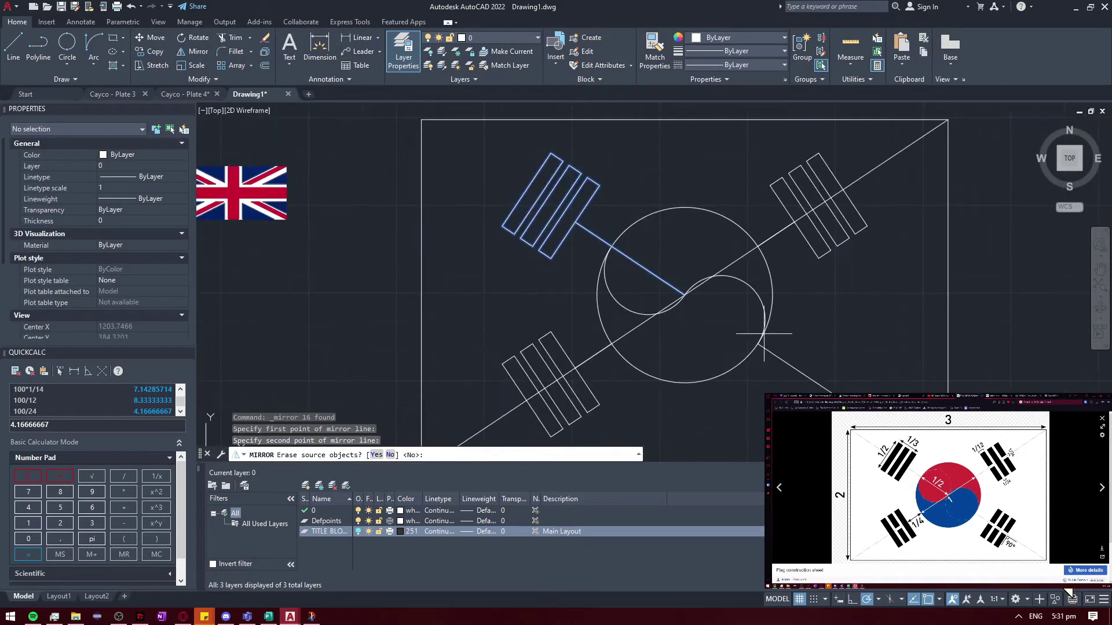
left_click(490, 148)
left_click(676, 286)
key("Return")
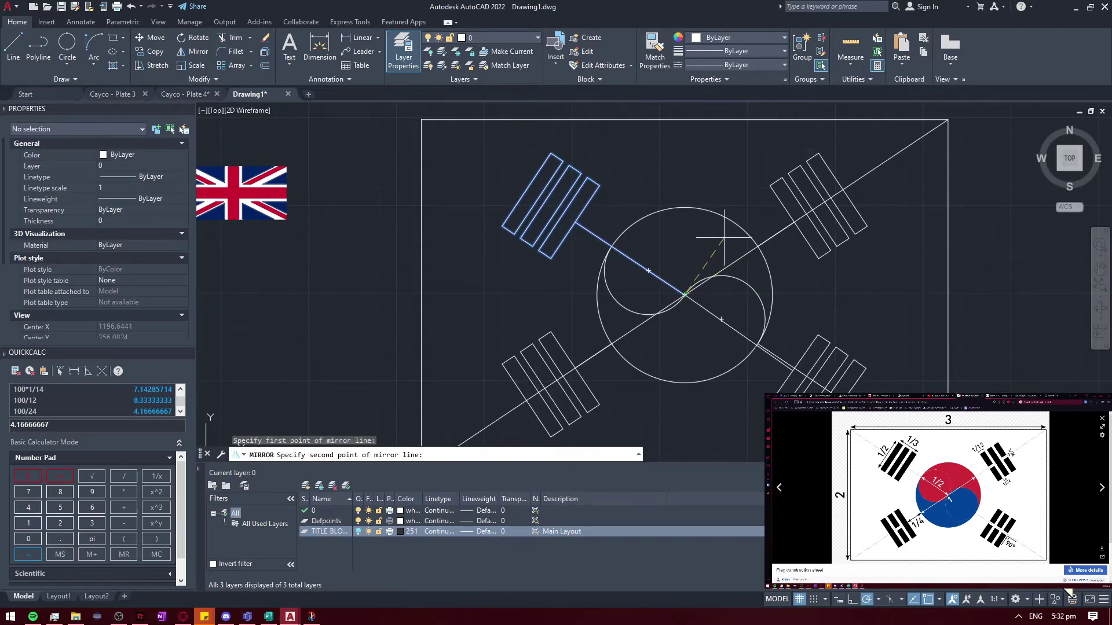
Window-select the upper-right bars and centre line and mirror them across the flag diagonal, keeping the originals
key("Escape")
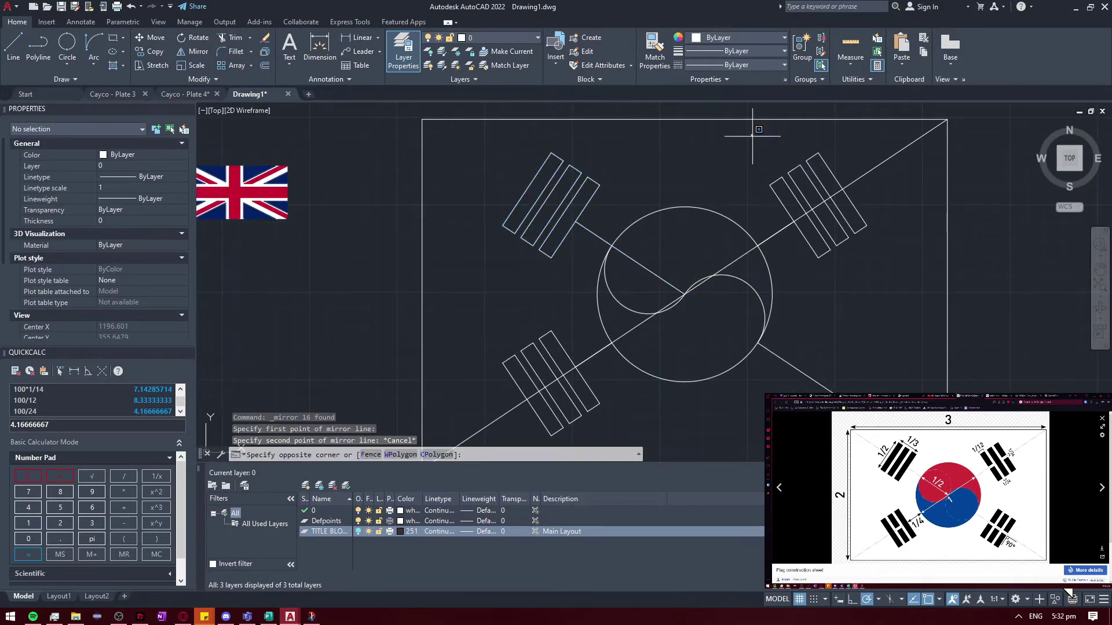
left_click(744, 137)
left_click(924, 301)
key("Return")
scroll(869, 243, "up", 2)
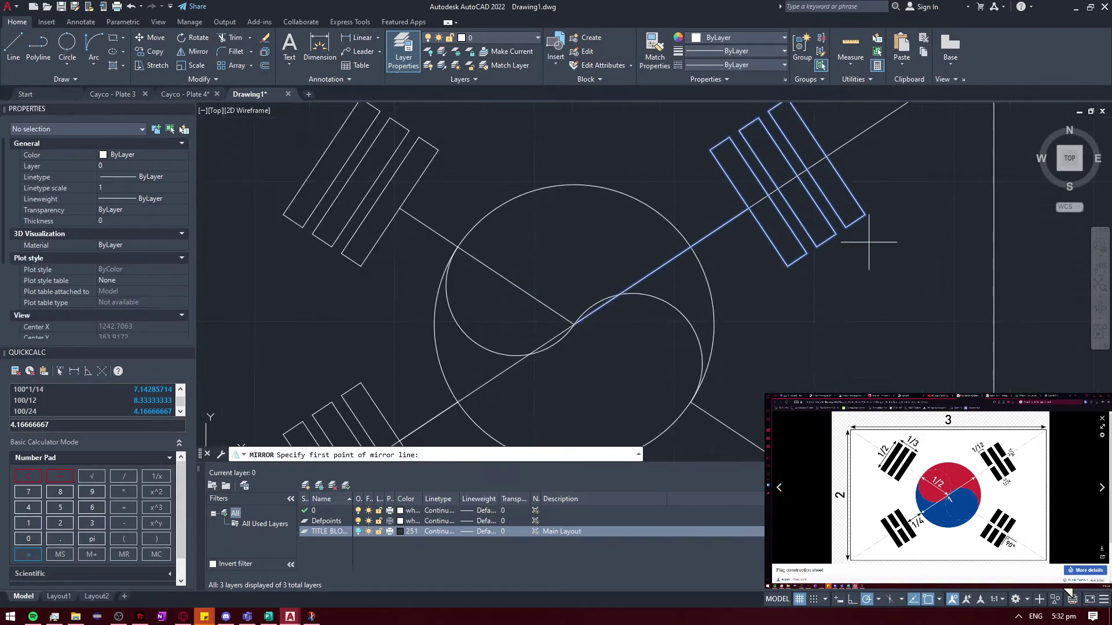
left_click(574, 323)
scroll(574, 323, "down", 3)
scroll(738, 298, "up", 5)
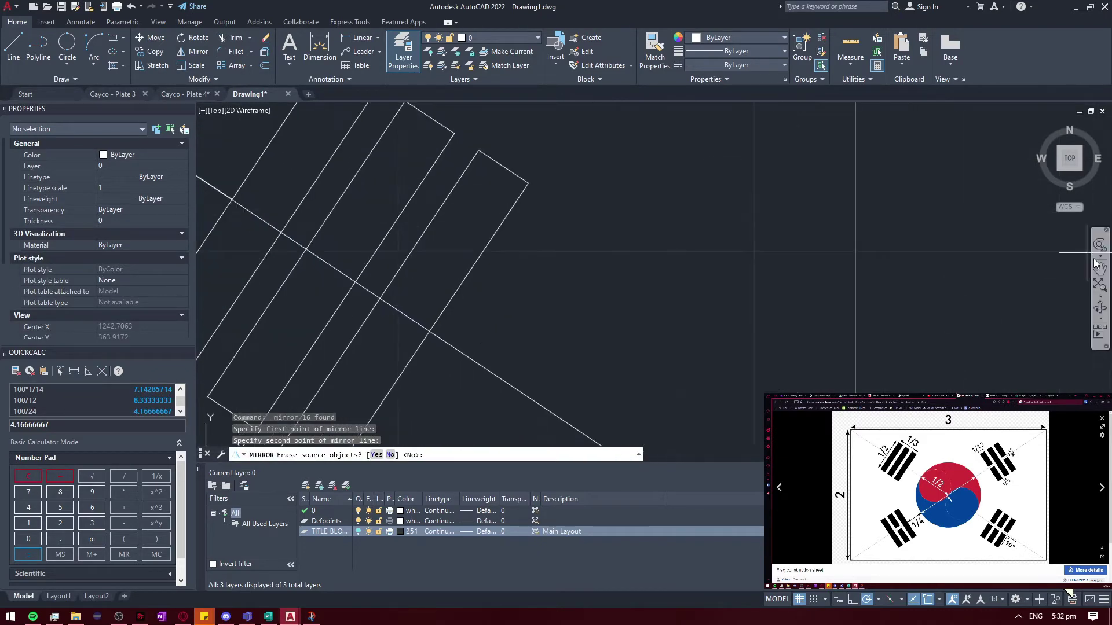
key("Return")
Redo the last action and recentre the whole flag in view
scroll(347, 325, "down", 5)
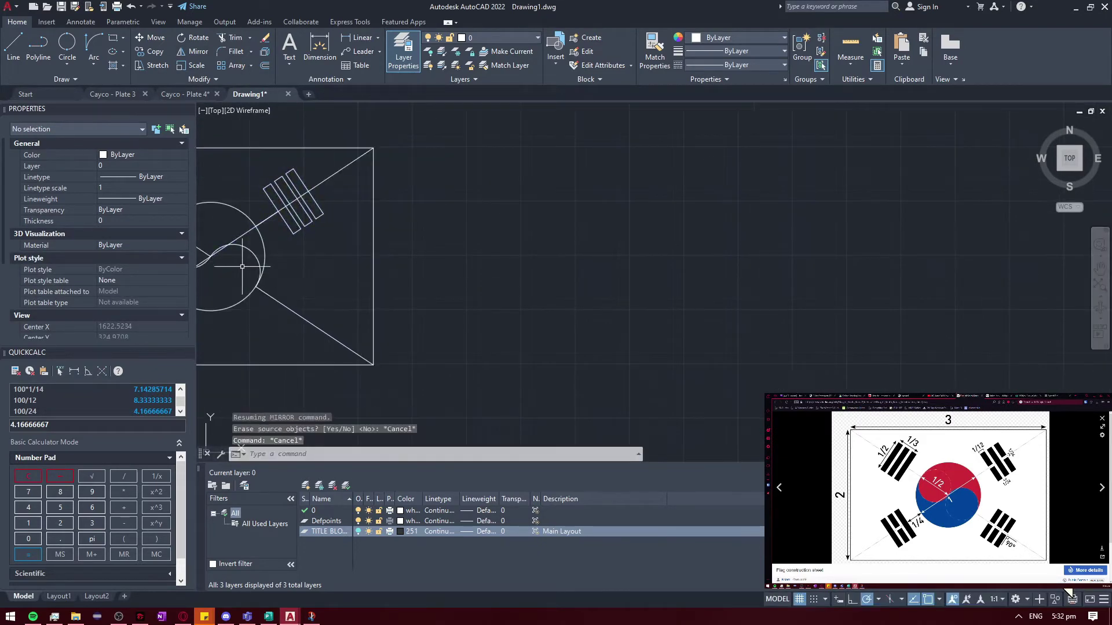
key("ctrl+y")
scroll(366, 327, "up", 2)
middle_click_drag(366, 328, 601, 364)
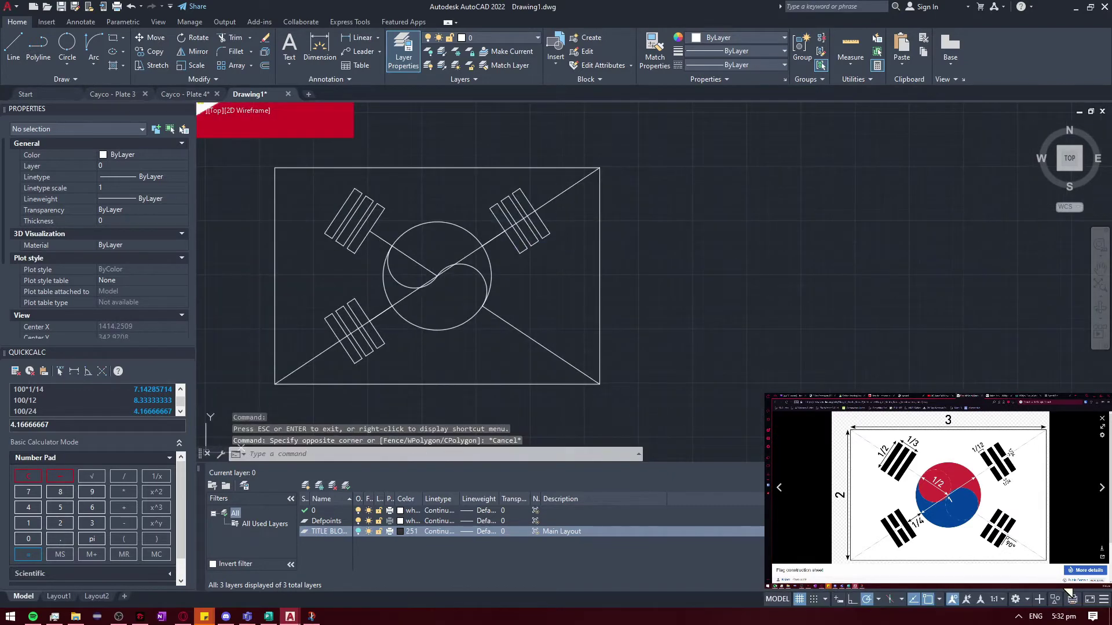
Mirror the selected upper-right bars into the lower-right corner, keeping the source objects
scroll(461, 274, "up", 2)
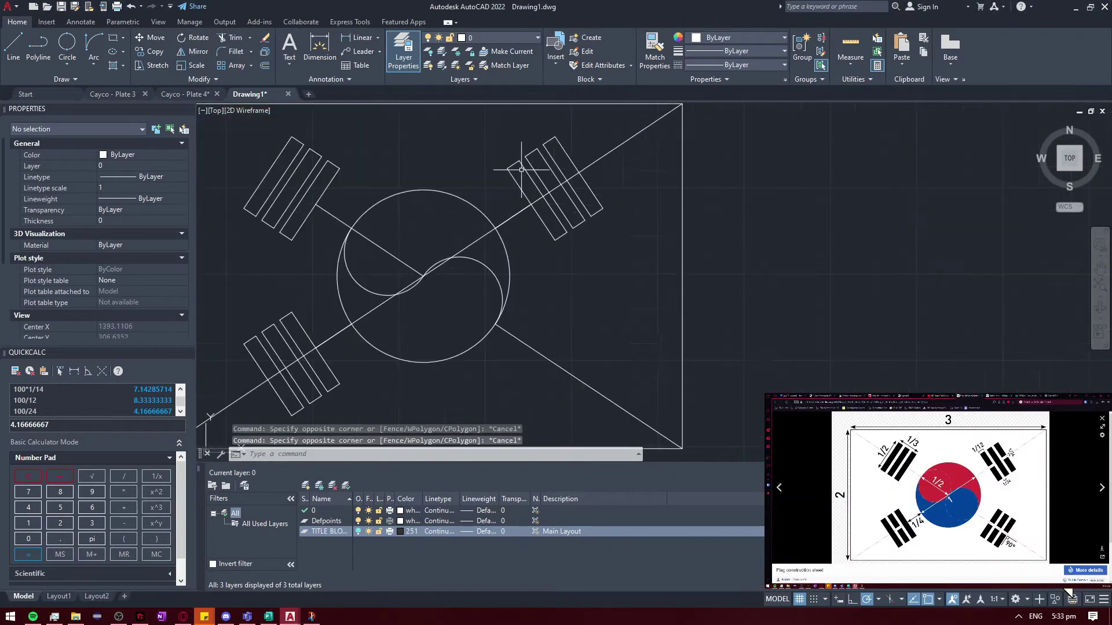
left_click(501, 129)
left_click(611, 246)
scroll(278, 301, "up", 2)
left_click(193, 51)
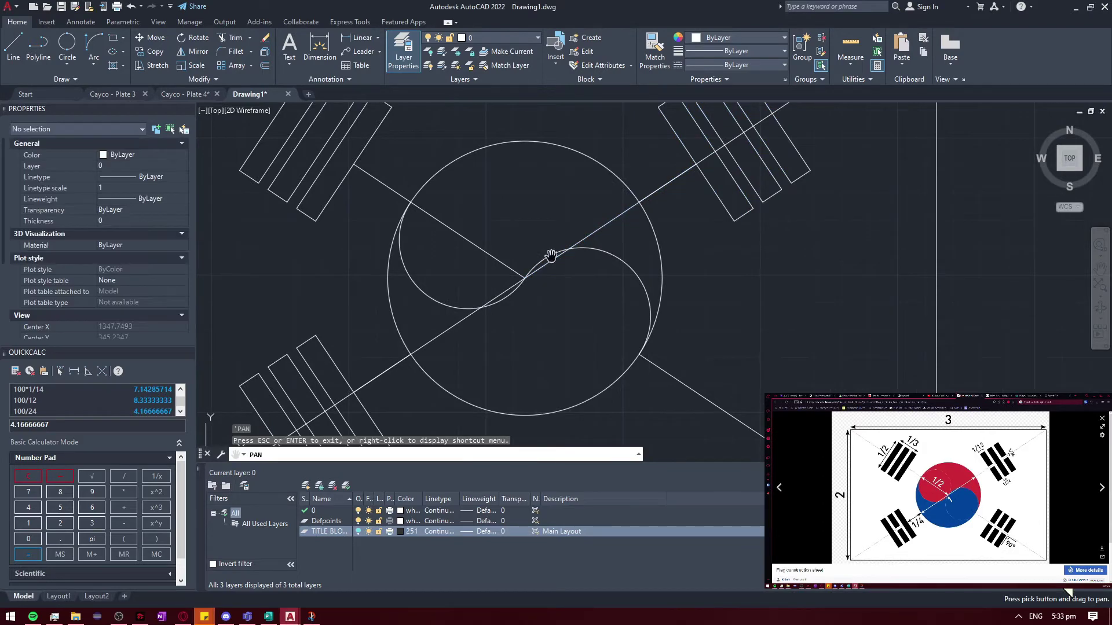
scroll(698, 239, "down", 2)
left_click(671, 306)
scroll(671, 306, "up", 2)
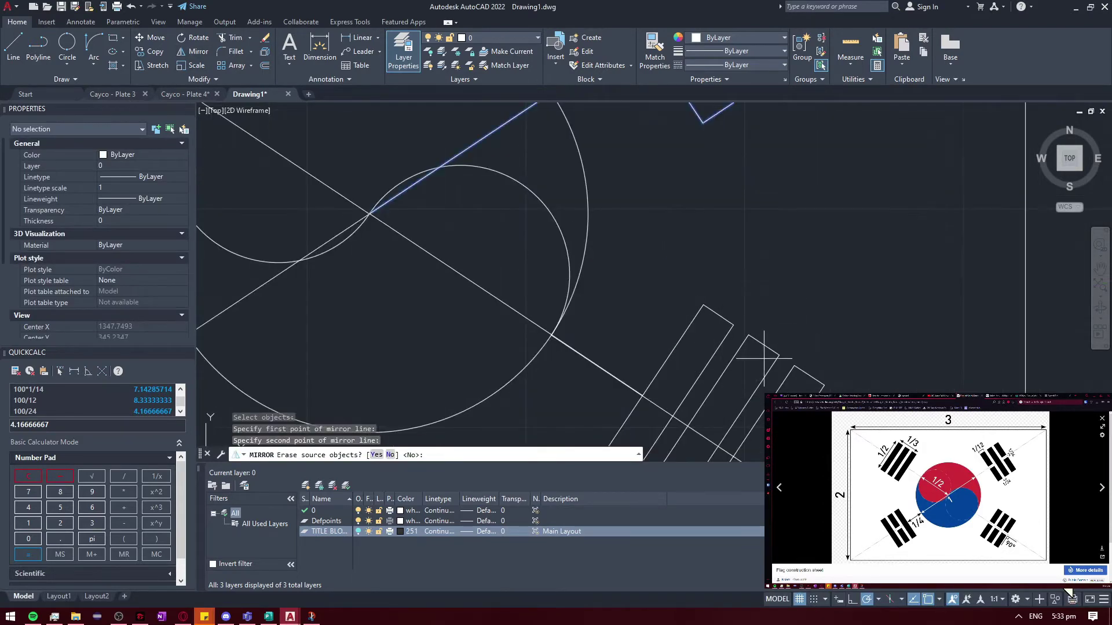
scroll(662, 268, "down", 2)
scroll(596, 237, "up", 2)
Inspect a line segment inside the circle, then pan the circle and bars back into view
left_click(596, 236)
type("N")
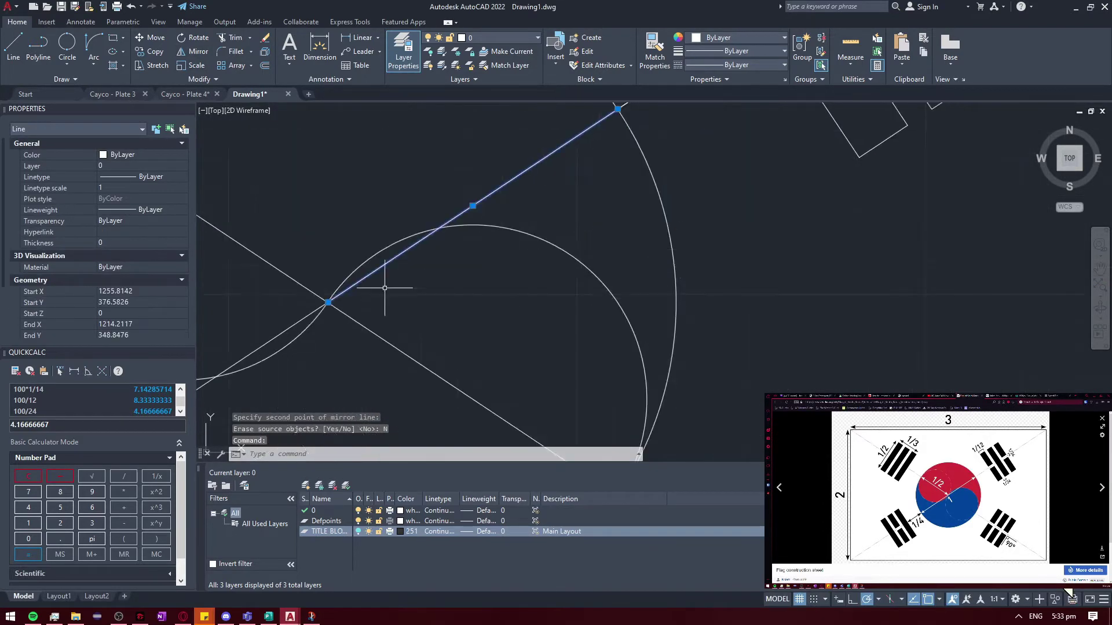
scroll(385, 293, "up", 3)
scroll(463, 339, "up", 2)
scroll(463, 338, "down", 3)
scroll(397, 297, "down", 2)
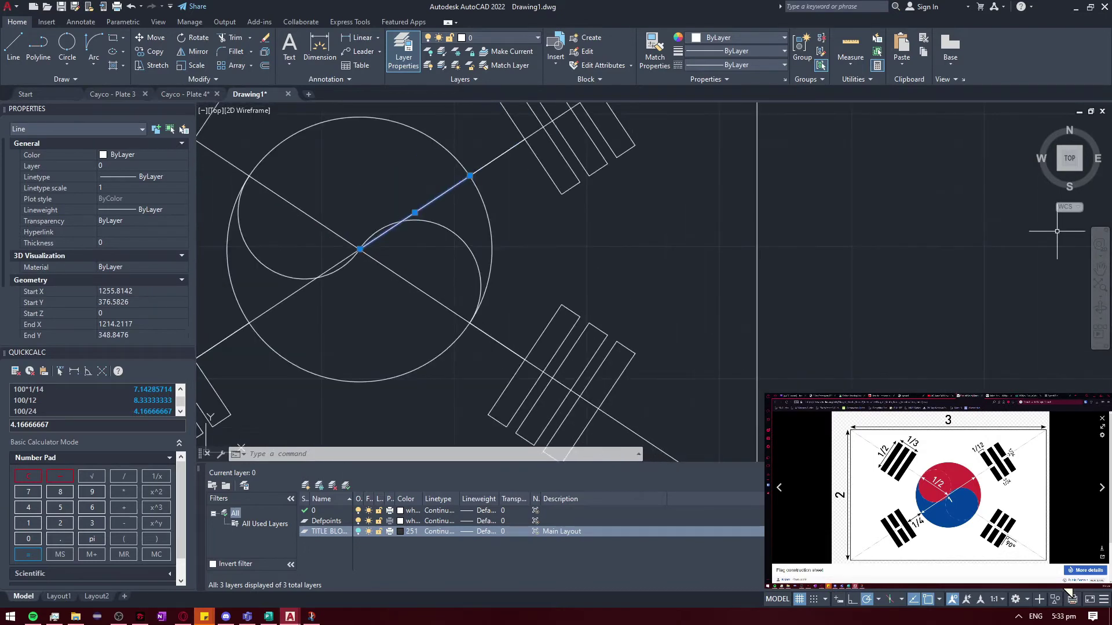
key("Escape")
middle_click_drag(566, 260, 745, 311)
type("p")
key("Return")
scroll(648, 303, "up", 2)
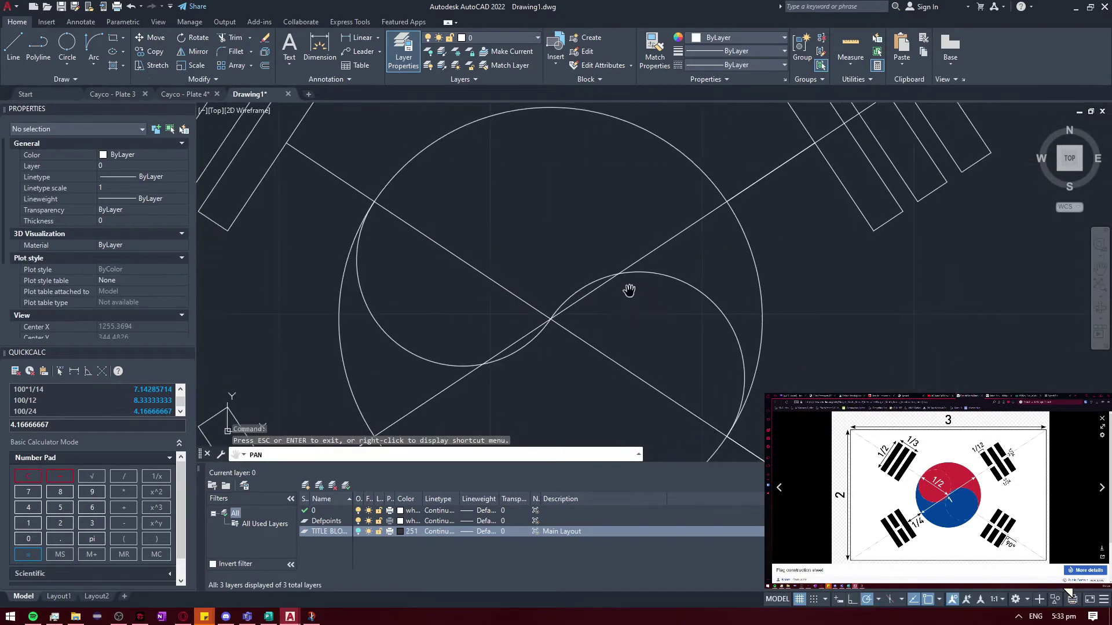
key("Escape")
Crossing-select the stray diagonal line through the circle and erase it
left_click(510, 303)
left_click(405, 226)
key("Delete")
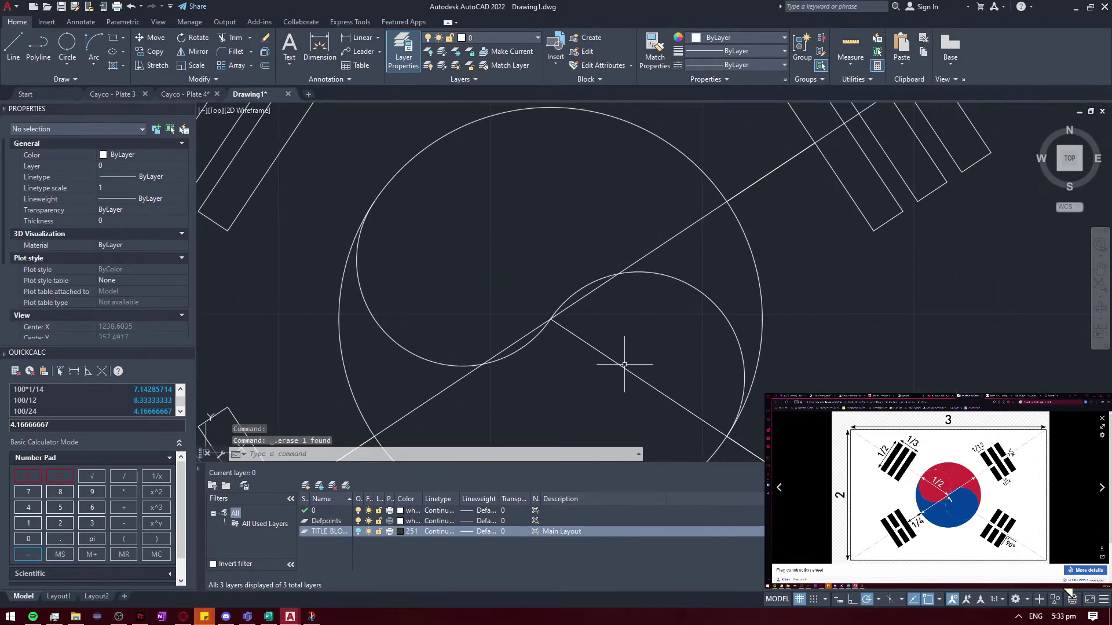
key("Escape")
scroll(693, 346, "down", 2)
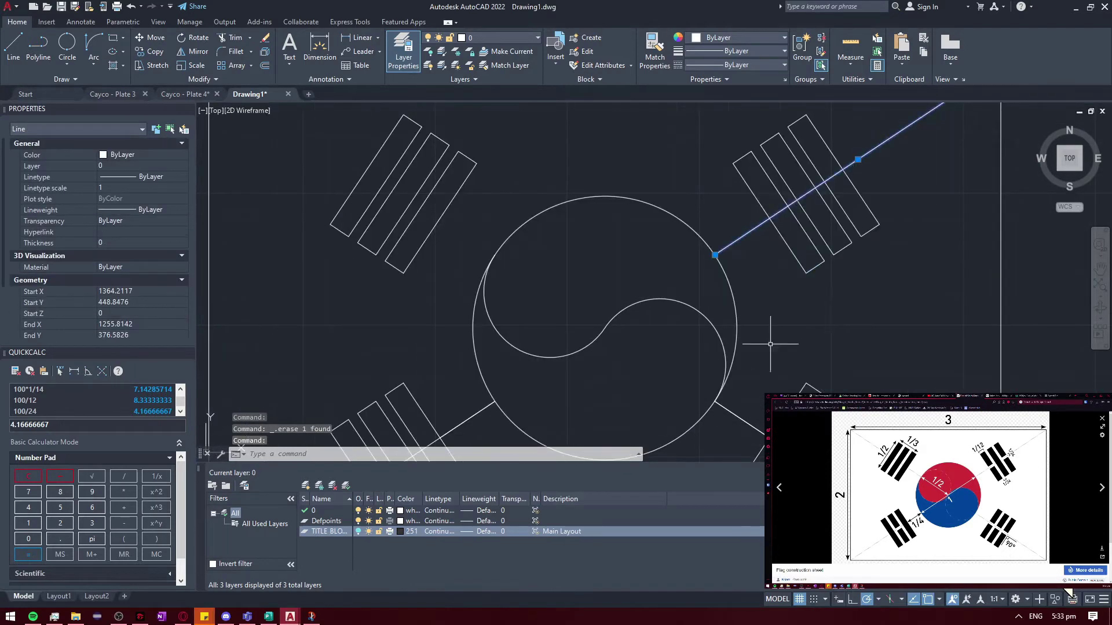
Pan and zoom in on the upper-right trigram bars
left_click(1096, 279)
left_click_drag(684, 243, 591, 211)
scroll(581, 241, "up", 2)
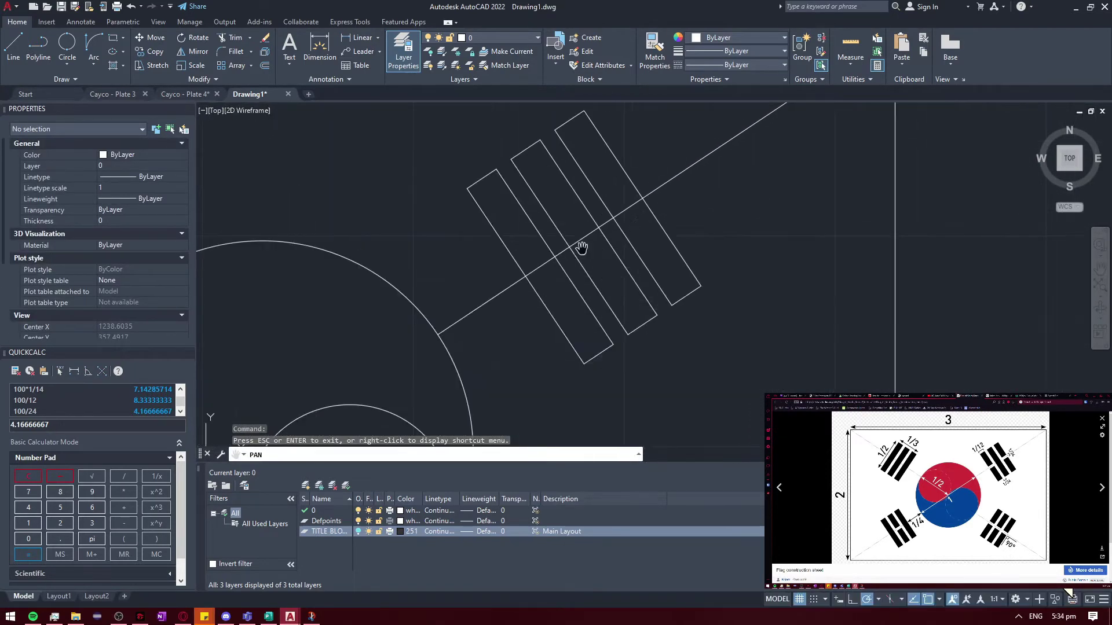
scroll(568, 263, "up", 1)
scroll(466, 317, "up", 1)
scroll(524, 347, "down", 1)
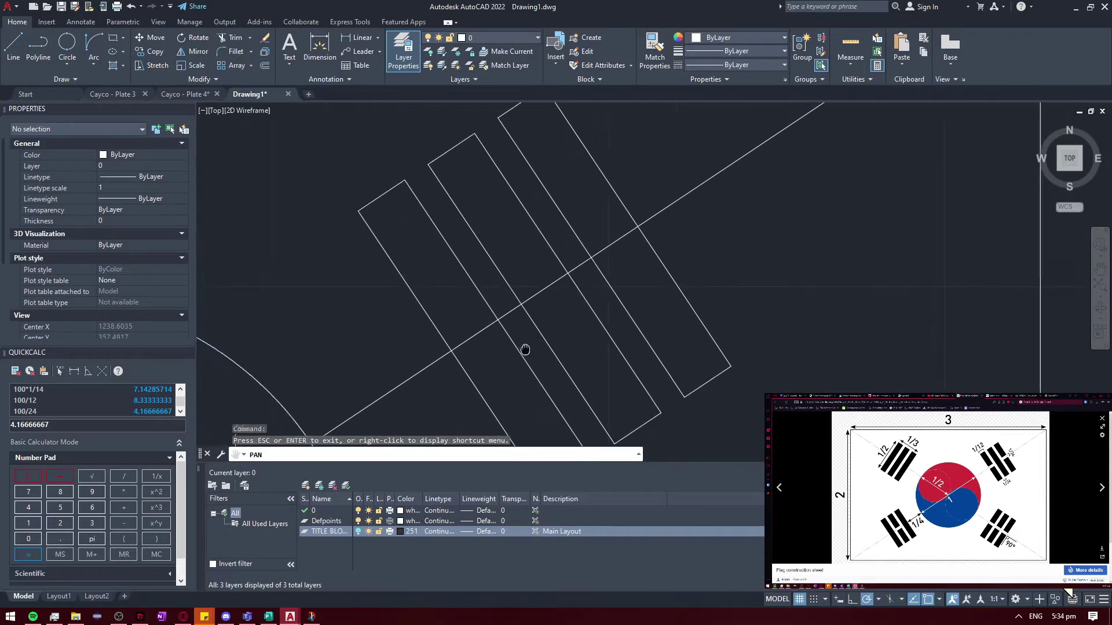
scroll(690, 213, "down", 2)
scroll(691, 213, "up", 3)
scroll(592, 297, "down", 1)
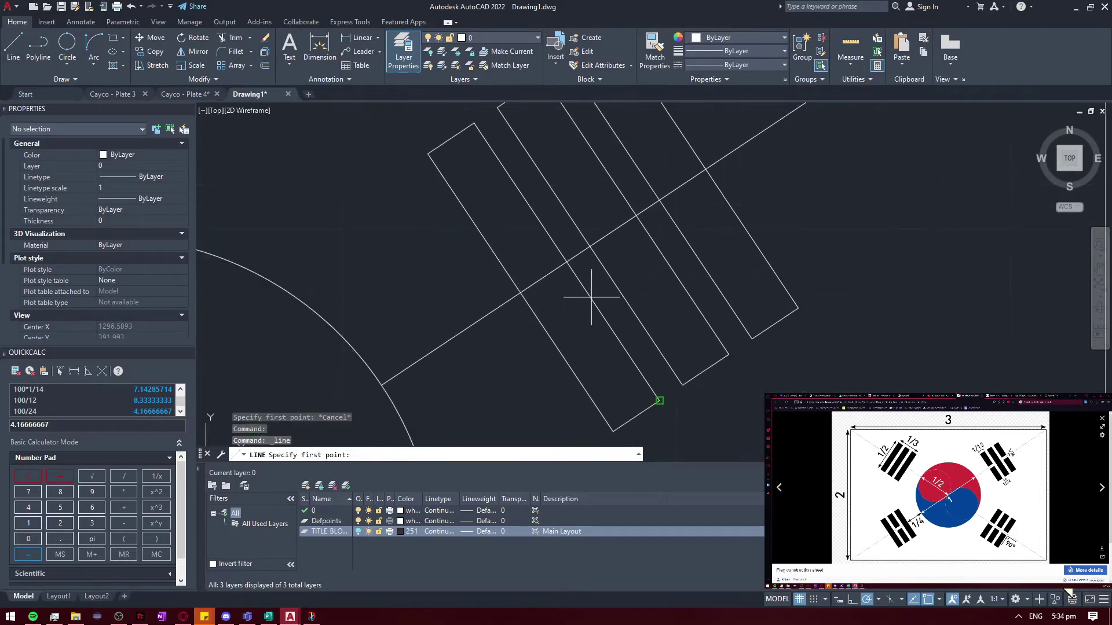
right_click(580, 253)
key("Escape")
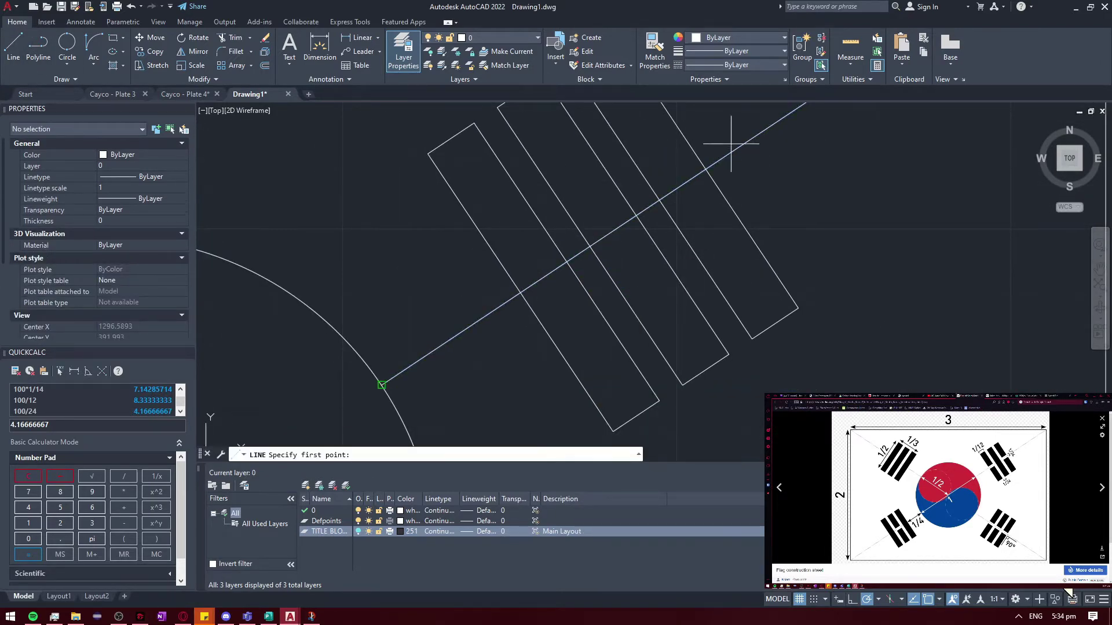
scroll(753, 173, "down", 2)
Draw a short line snapped perpendicular to the diagonal
left_click(790, 138)
scroll(790, 137, "down", 3)
key("Escape")
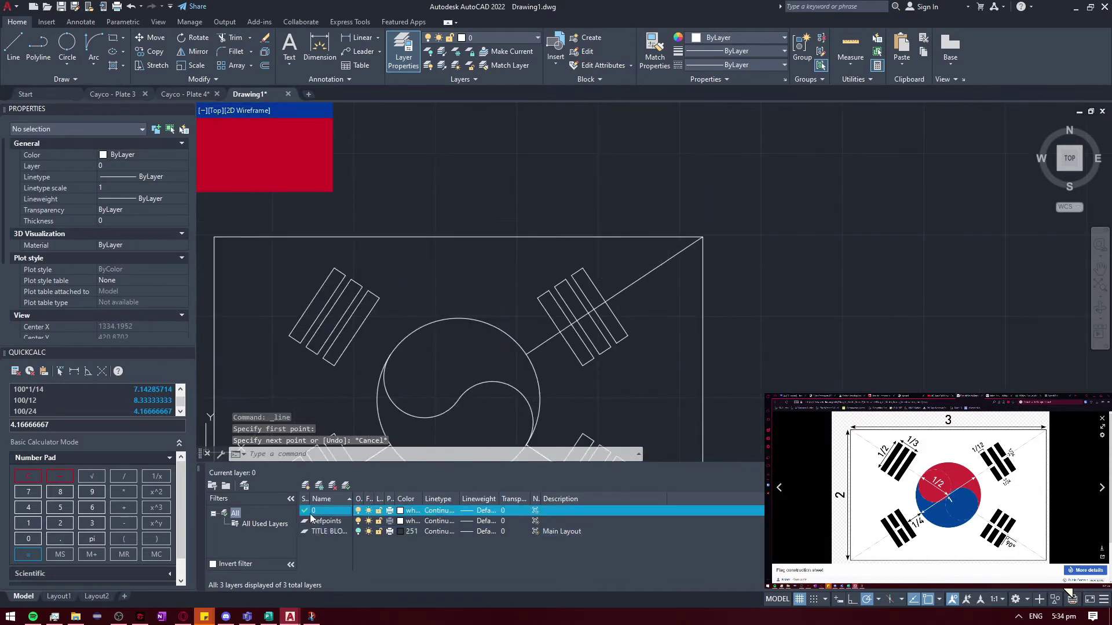
scroll(660, 232, "up", 2)
scroll(661, 232, "up", 2)
key("Return")
scroll(657, 240, "down", 2)
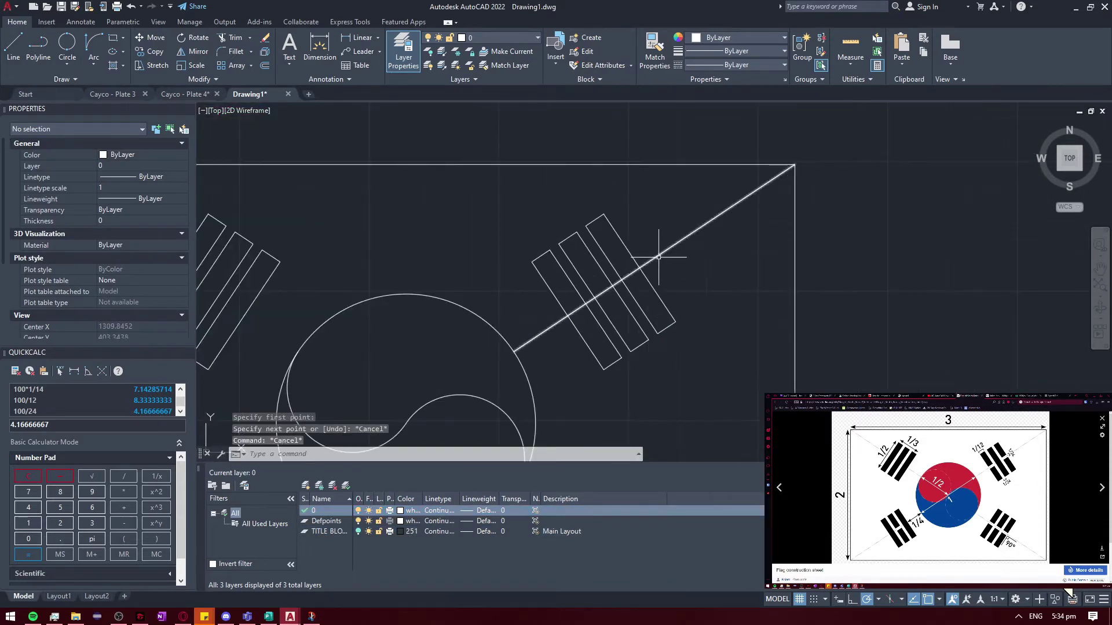
right_click(662, 255, "shift")
left_click(703, 456)
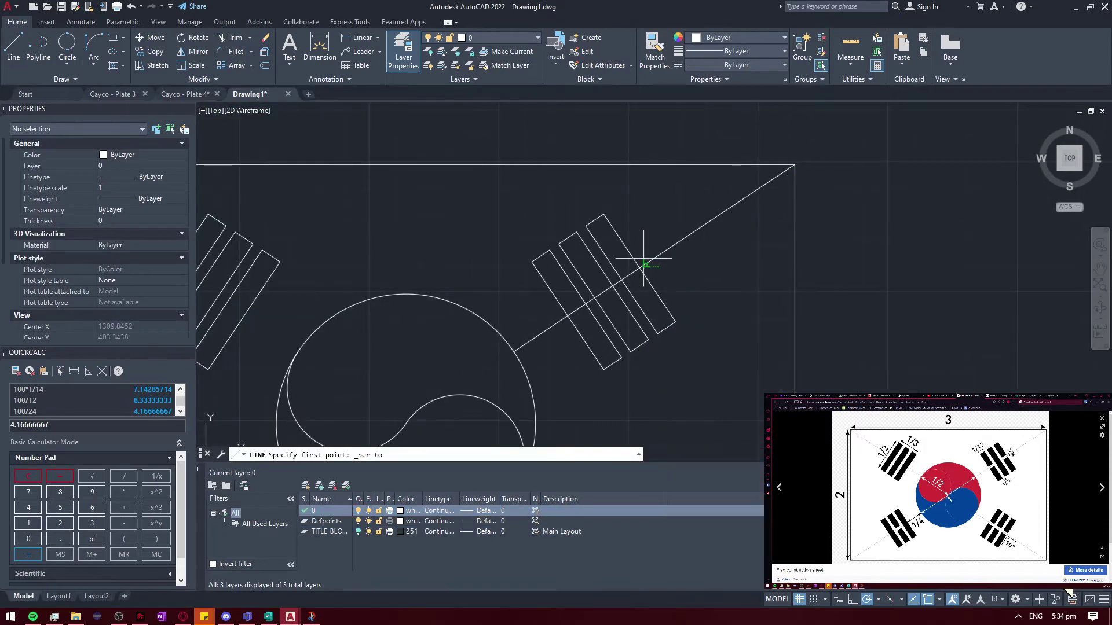
scroll(639, 255, "up", 3)
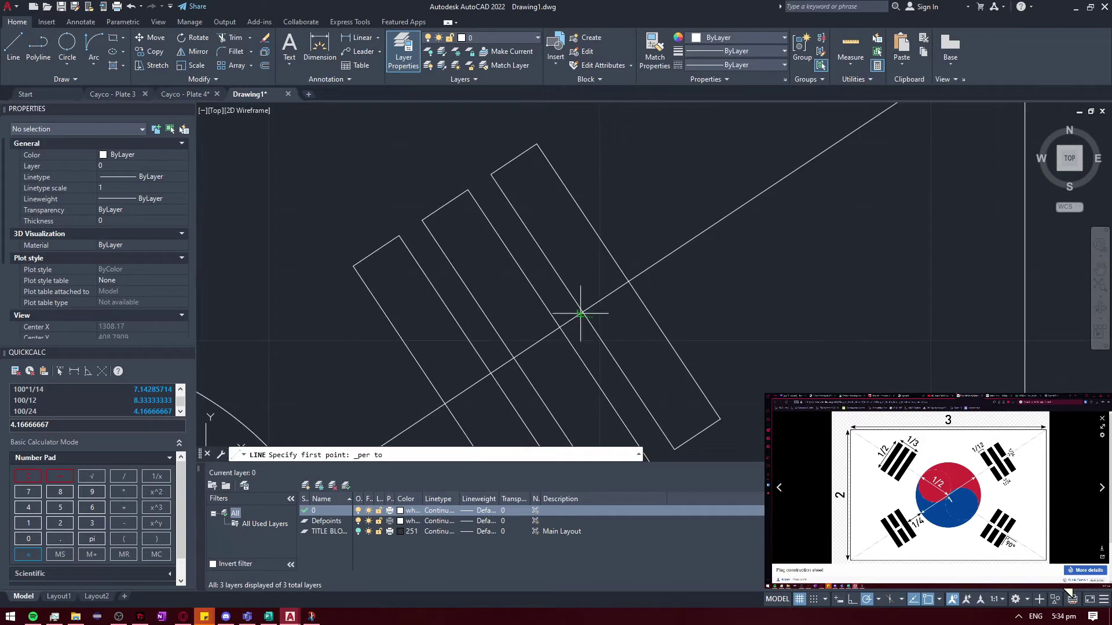
left_click(631, 220)
key("Escape")
Turn on dynamic input and grip-stretch the short line to length 4.16666667
left_click(639, 225)
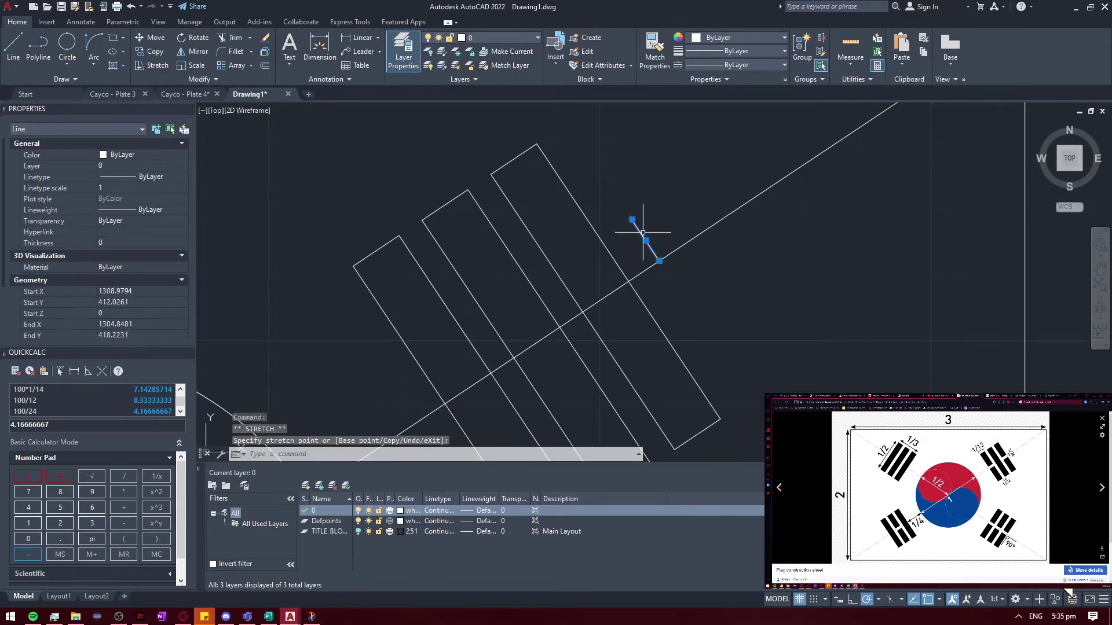
left_click(837, 599)
left_click(632, 220)
type("4.16666")
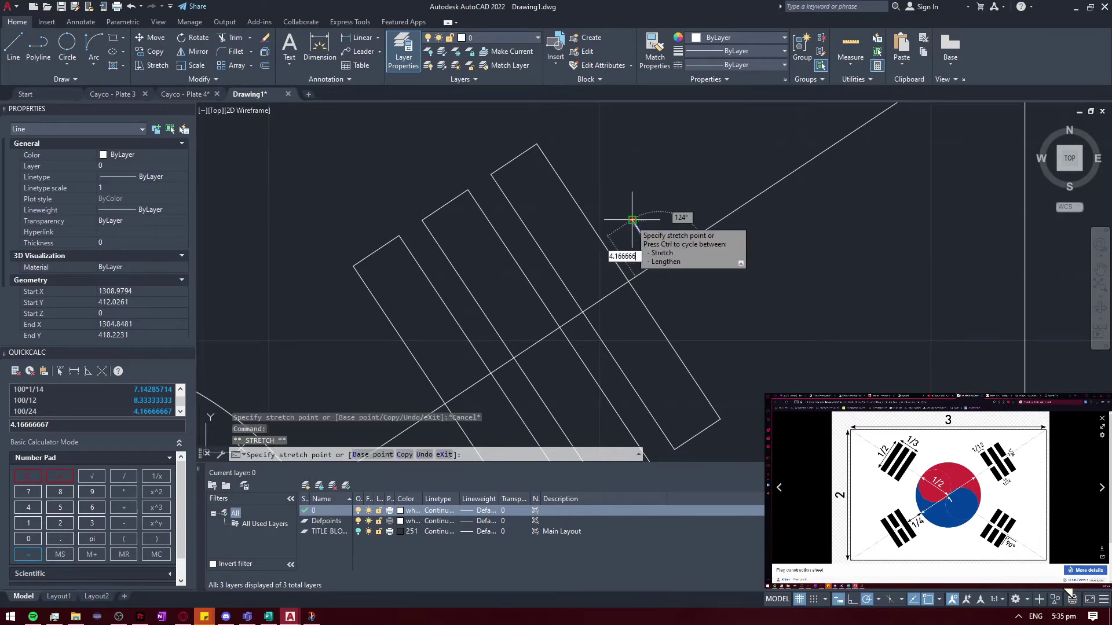
key("Return")
scroll(679, 240, "up", 2)
left_click(626, 233)
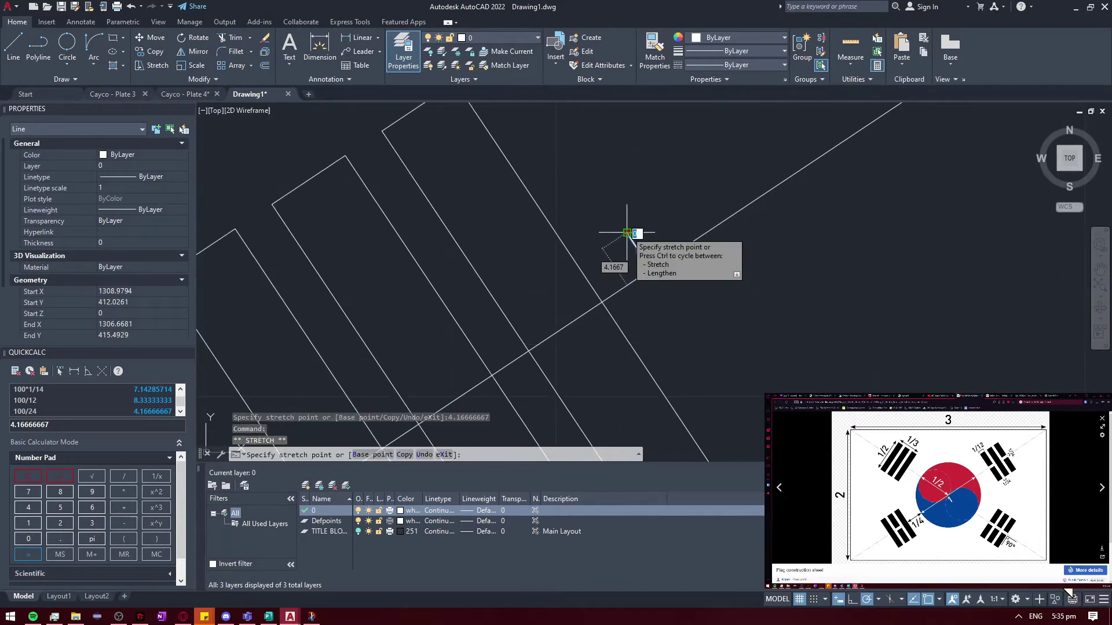
key("Escape")
key("Escape")
scroll(626, 232, "down", 3)
scroll(666, 303, "up", 2)
Draw a second line whose start snaps perpendicular to a bar edge
type("l")
key("Return")
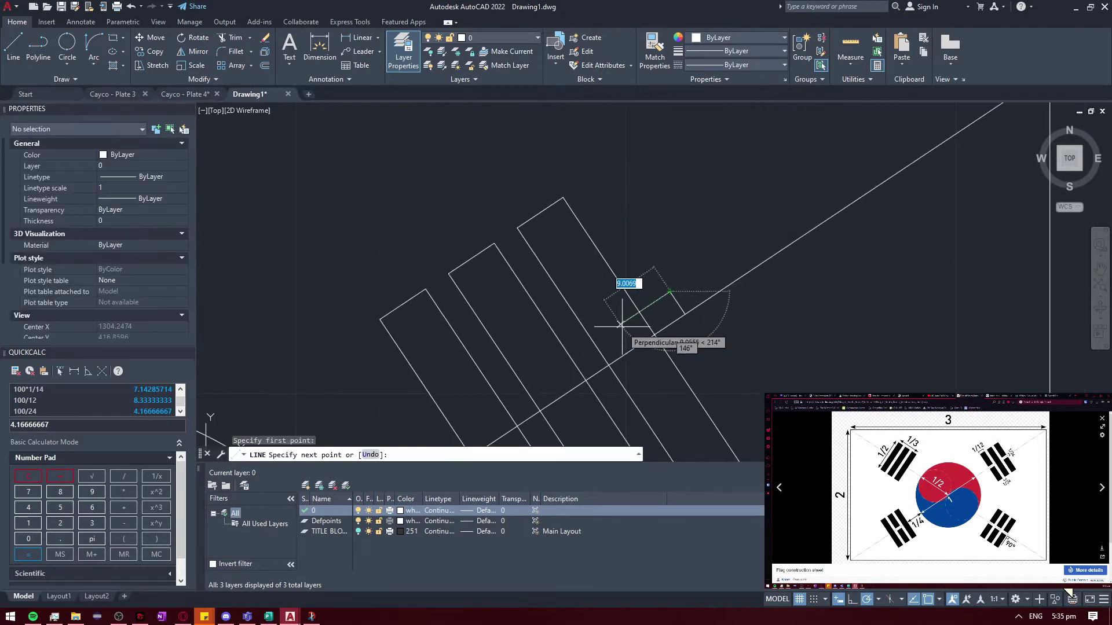
scroll(545, 377, "up", 1)
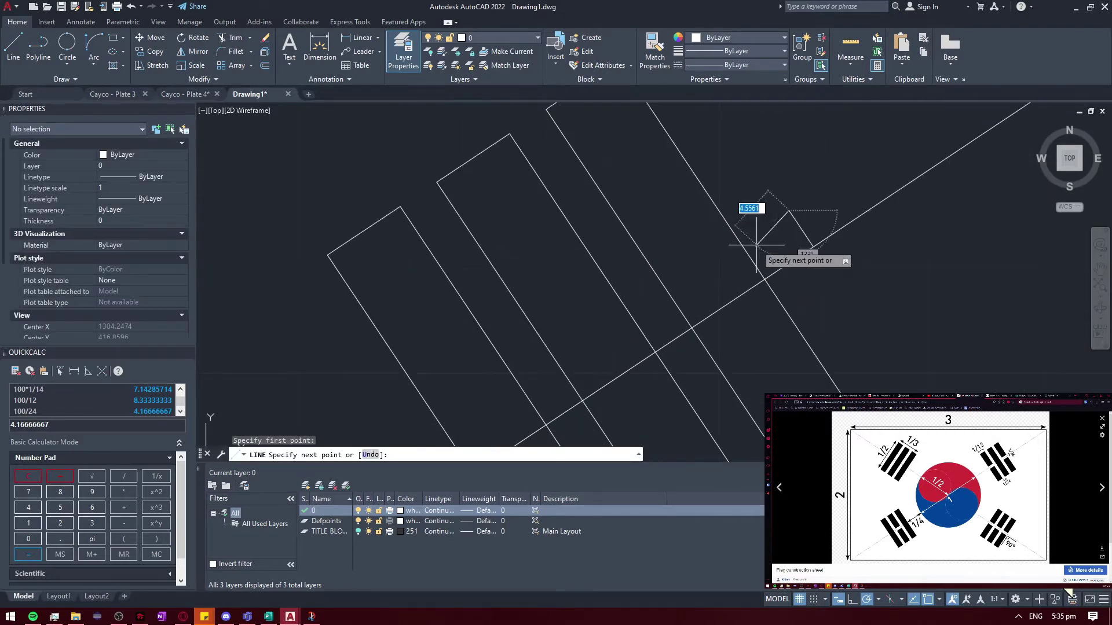
key("Escape")
key("Return")
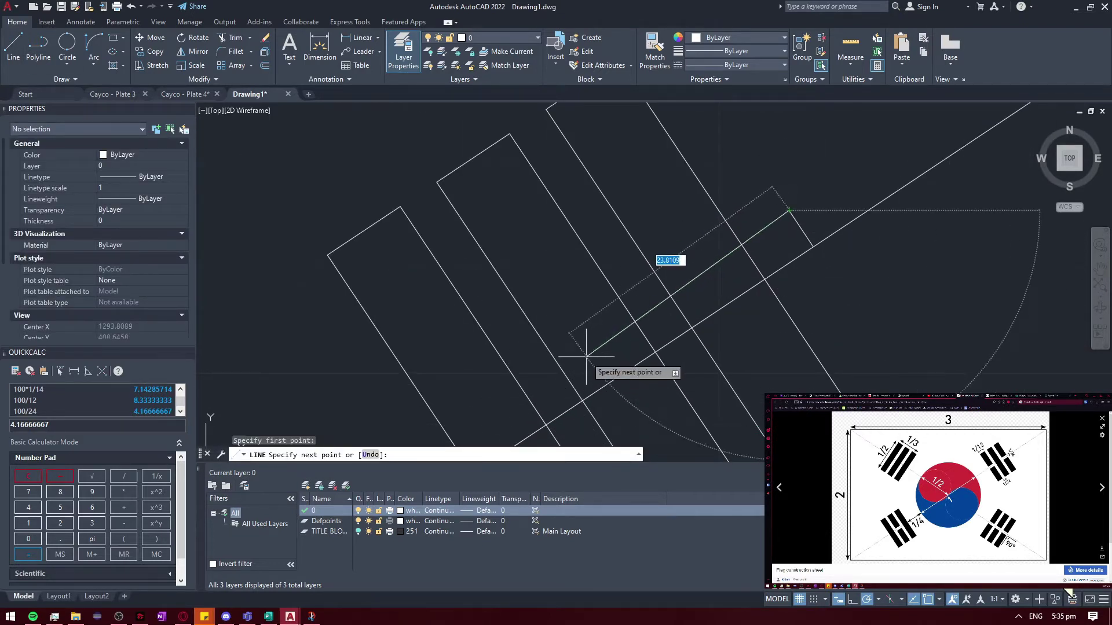
key("Escape")
key("Return")
right_click(788, 210, "shift")
left_click(822, 379)
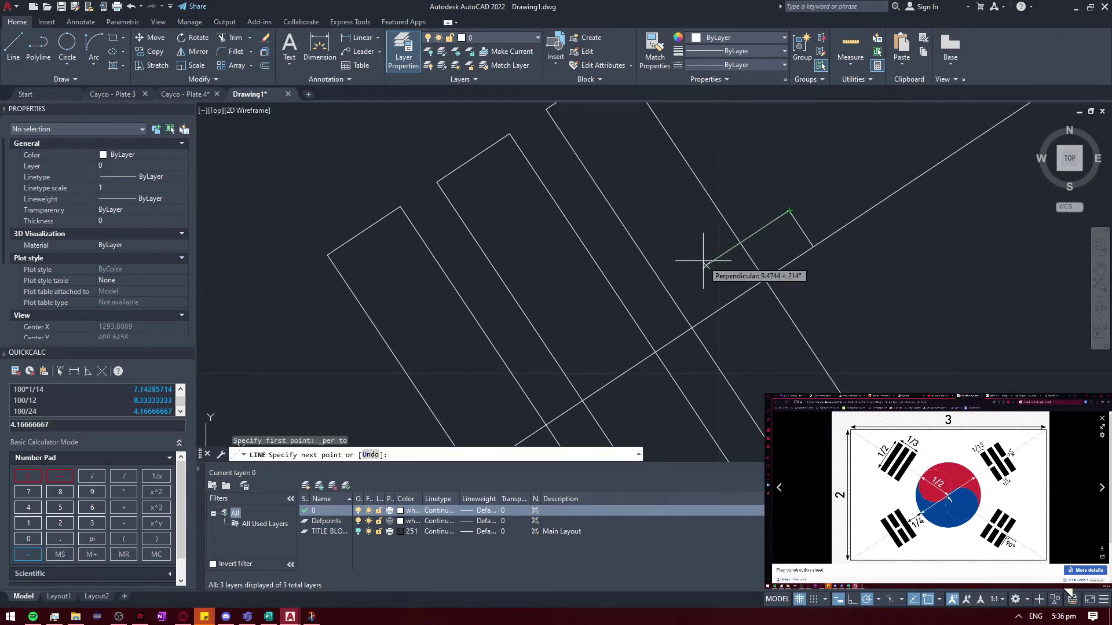
left_click(647, 315)
key("Return")
Lengthen the new line's endpoint by 10 units
left_click(689, 281)
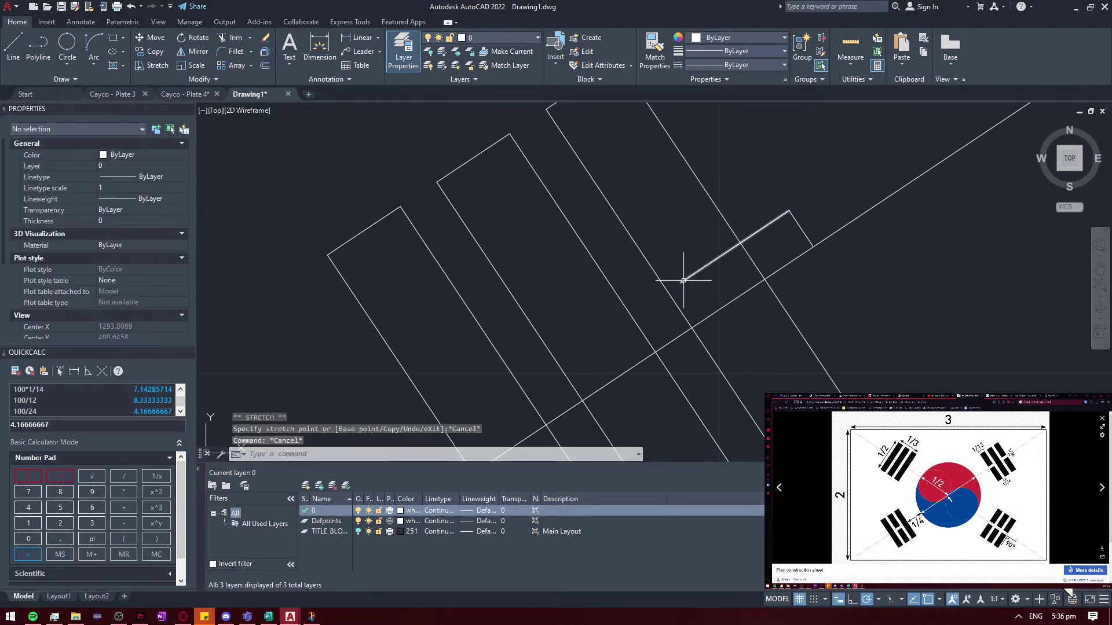
scroll(603, 405, "down", 3)
scroll(603, 404, "up", 2)
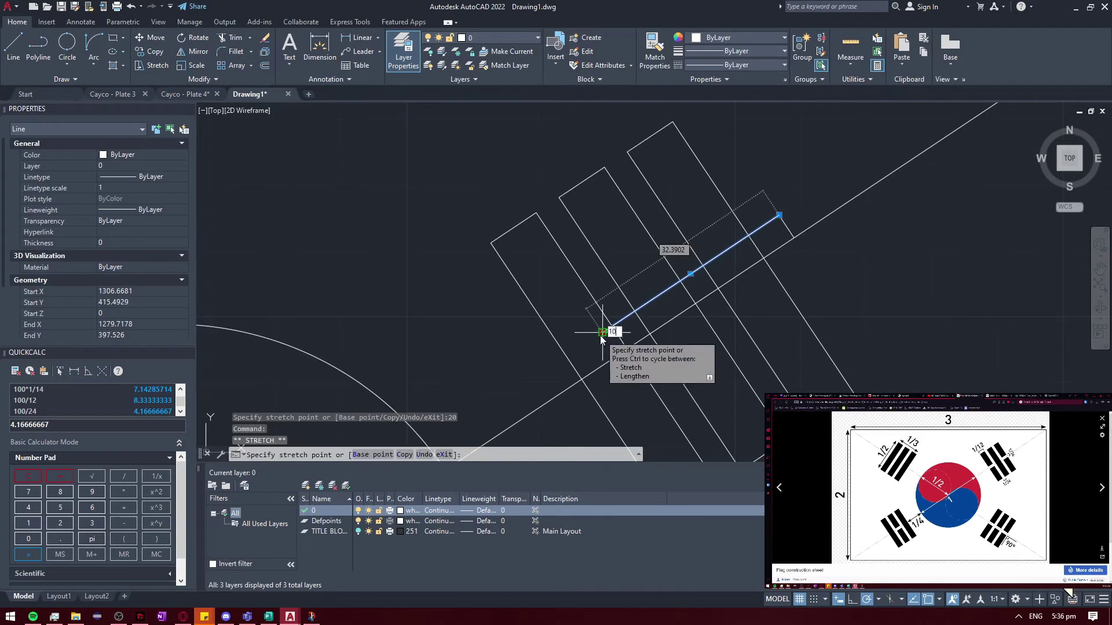
type("10")
key("Return")
key("Escape")
Measure the angle between the two lines with MEASUREGEOM, confirming 90°
type("EM")
type("ESAUR")
key("Return")
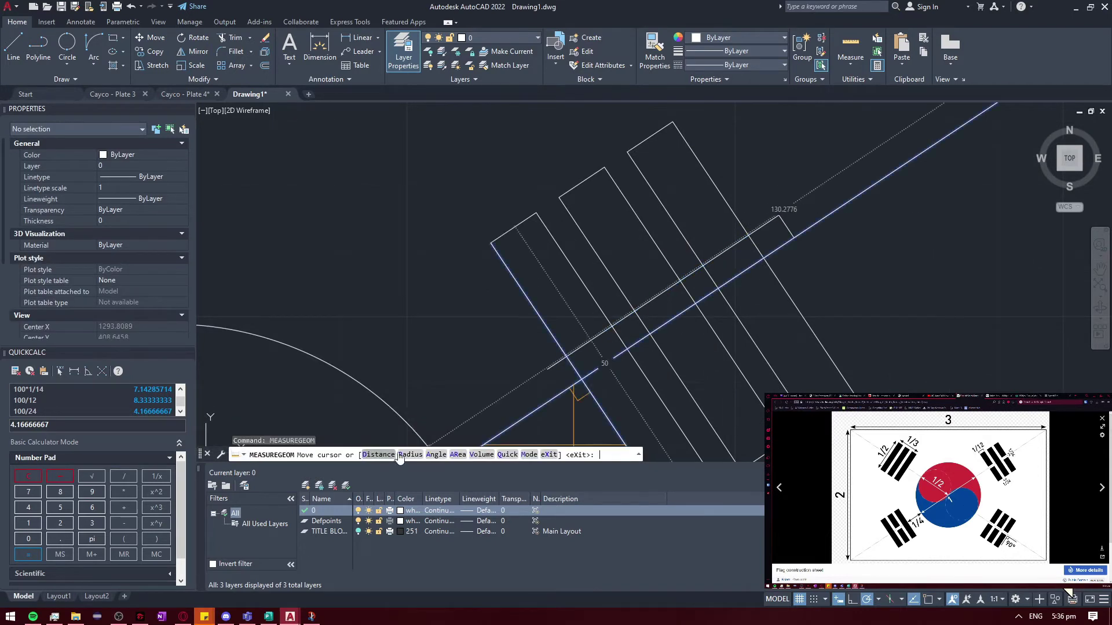
type("a")
key("Return")
left_click(777, 228)
left_click(639, 301)
scroll(616, 363, "up", 2)
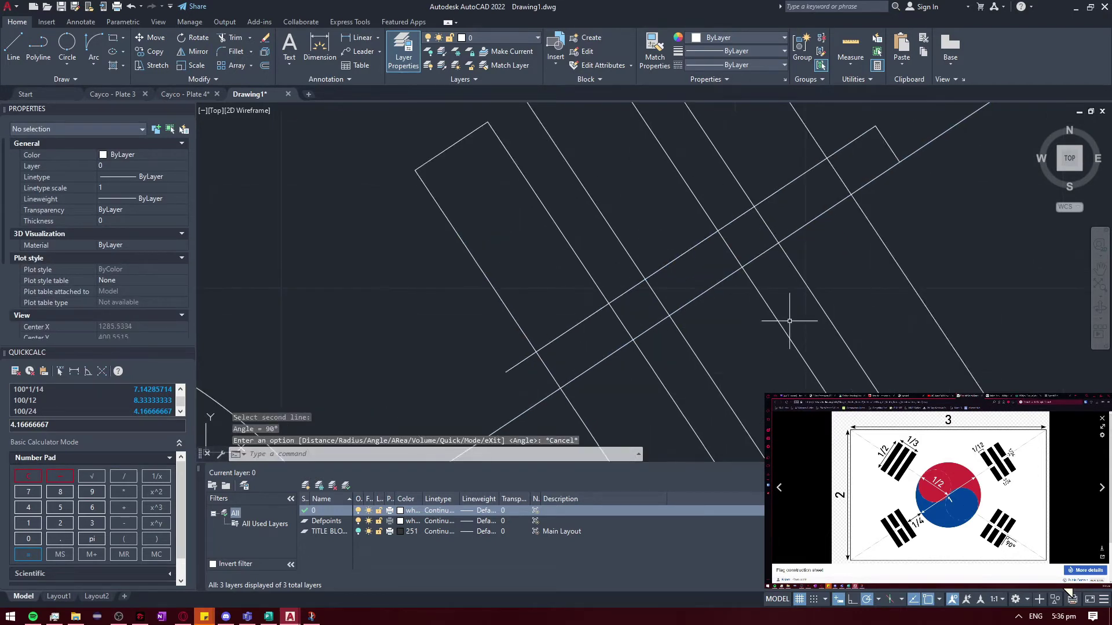
Delete the unwanted guide line and check the short diagonal line's top endpoint
left_click(888, 143)
key("Delete")
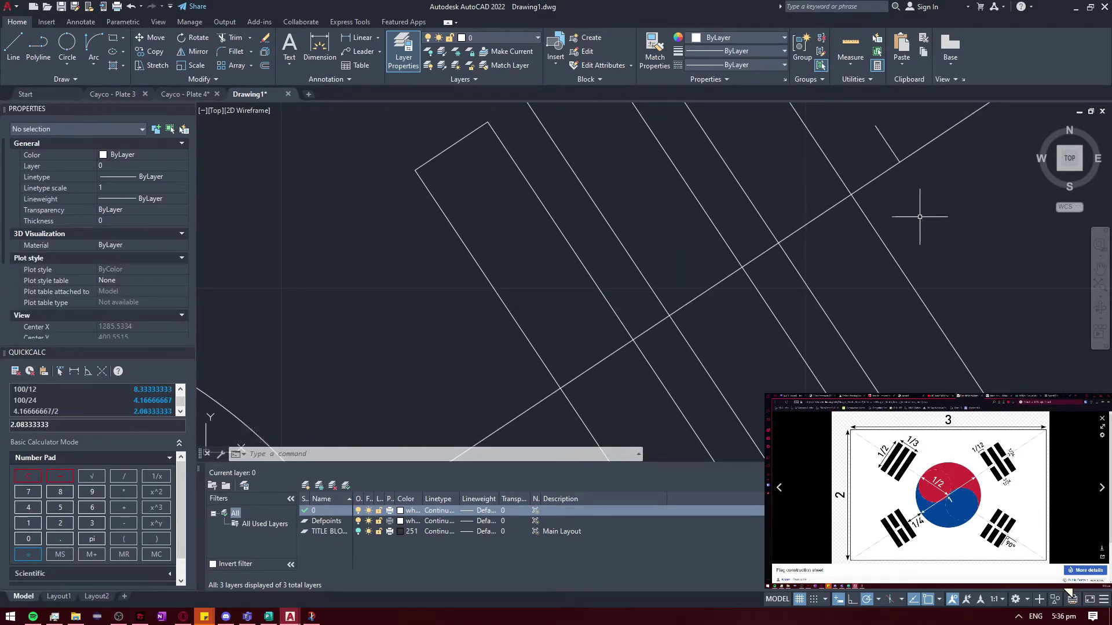
left_click(879, 131)
left_click(875, 125)
type("2.08333")
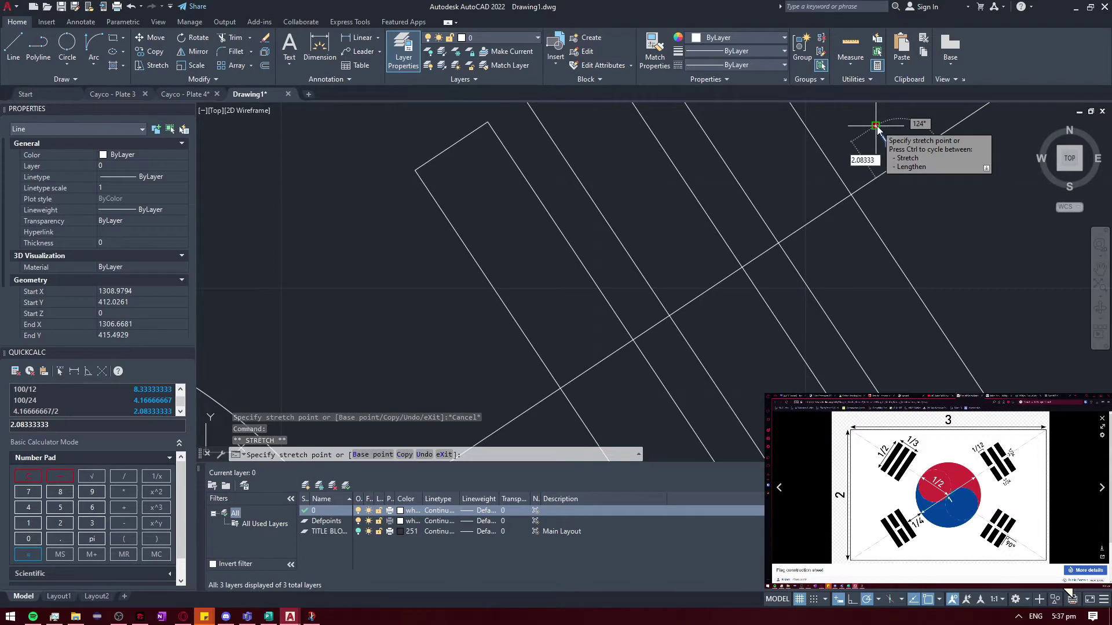
key("Escape")
Draw another perpendicular-snapped line and extend it by 10 units
type("l")
key("Return")
type("per")
key("Return")
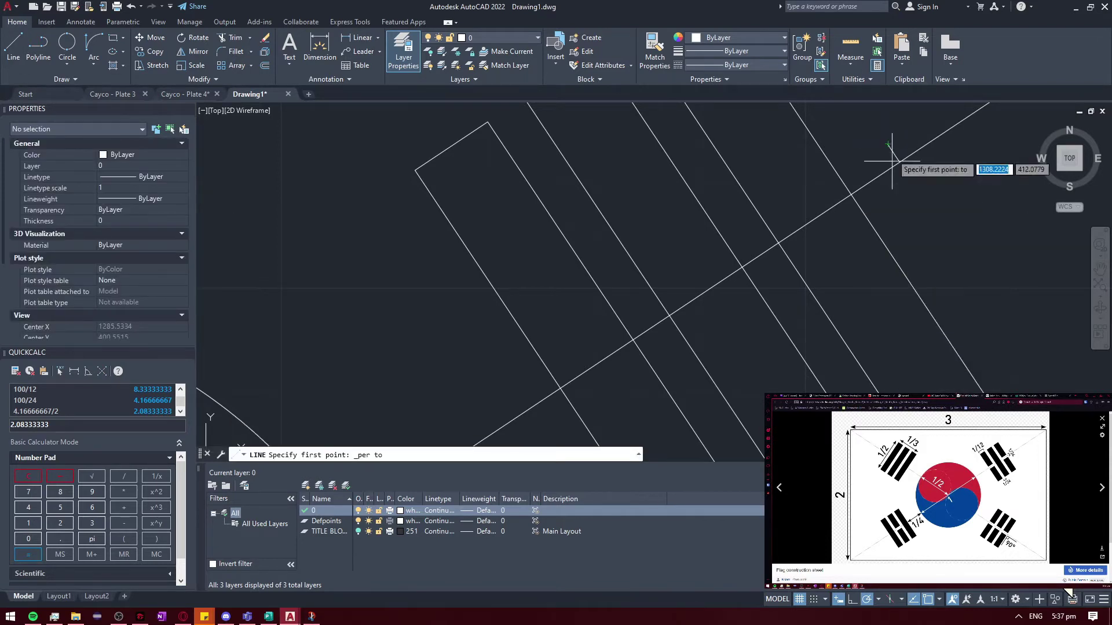
left_click(739, 239)
key("Return")
left_click(737, 247)
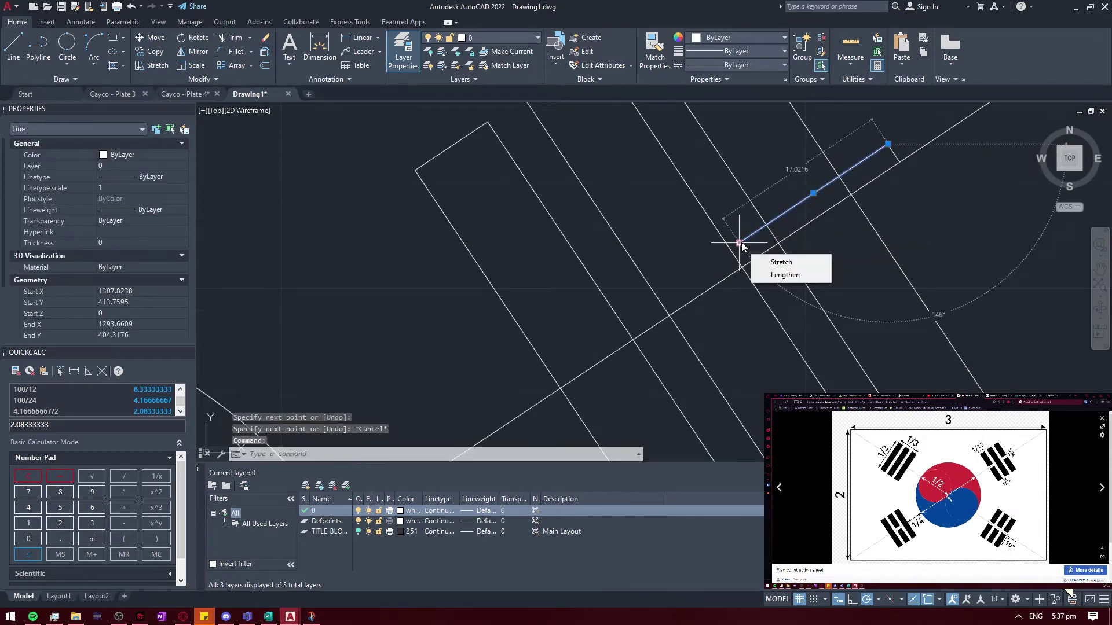
type("2010")
key("Return")
Adjust a guide line's endpoint and draw a new guide line across the bars
scroll(728, 282, "up", 2)
key("Return")
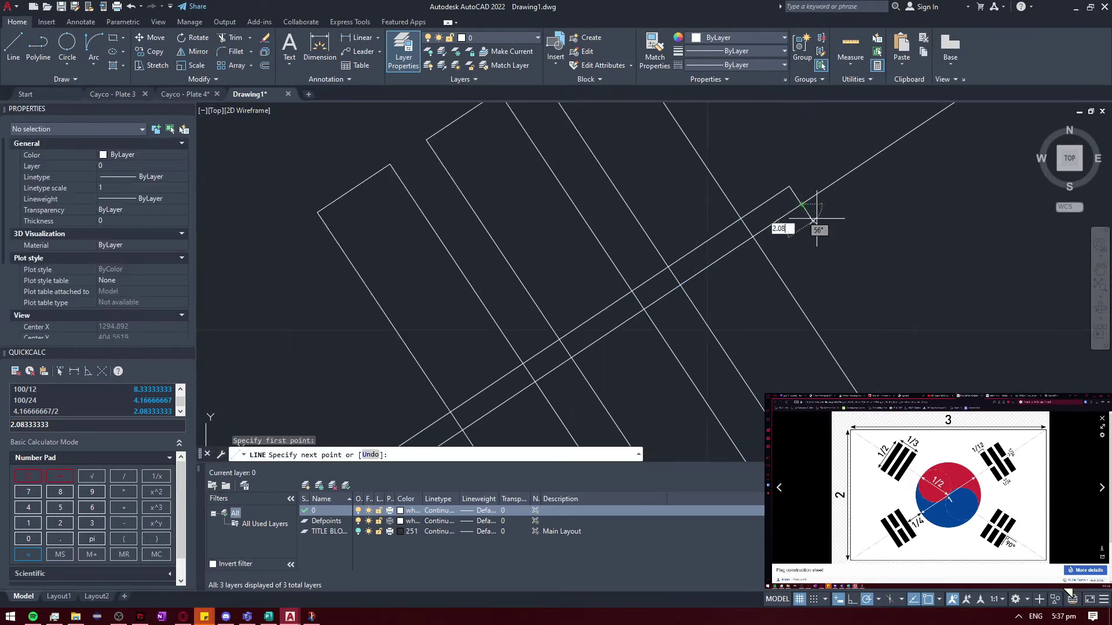
scroll(725, 282, "down", 3)
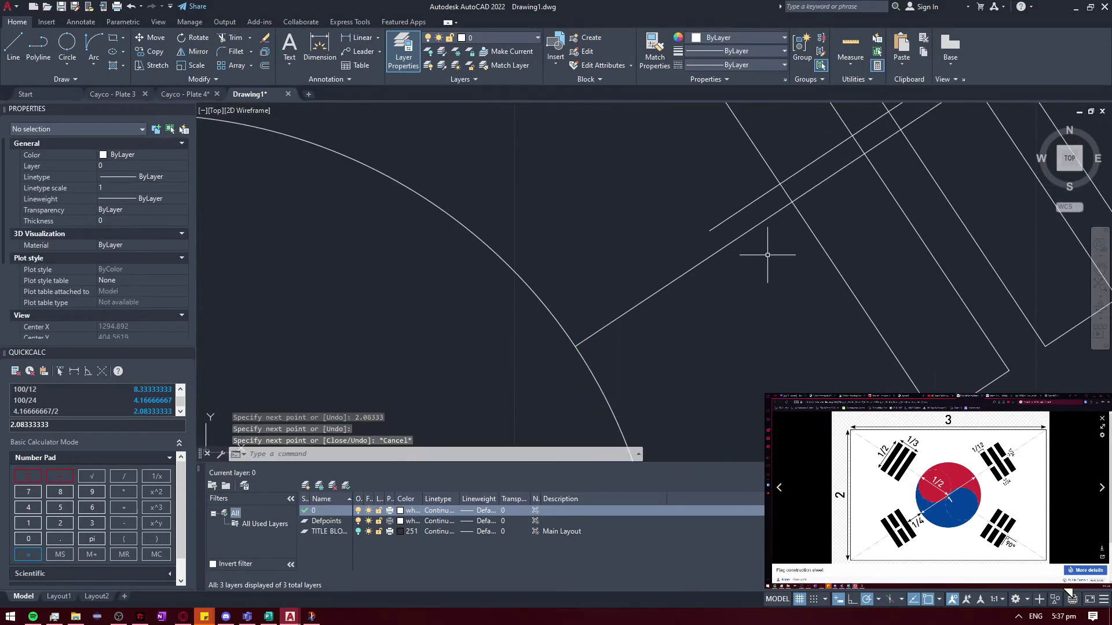
left_click(964, 137)
left_click(878, 174)
scroll(878, 177, "up", 3)
key("Escape")
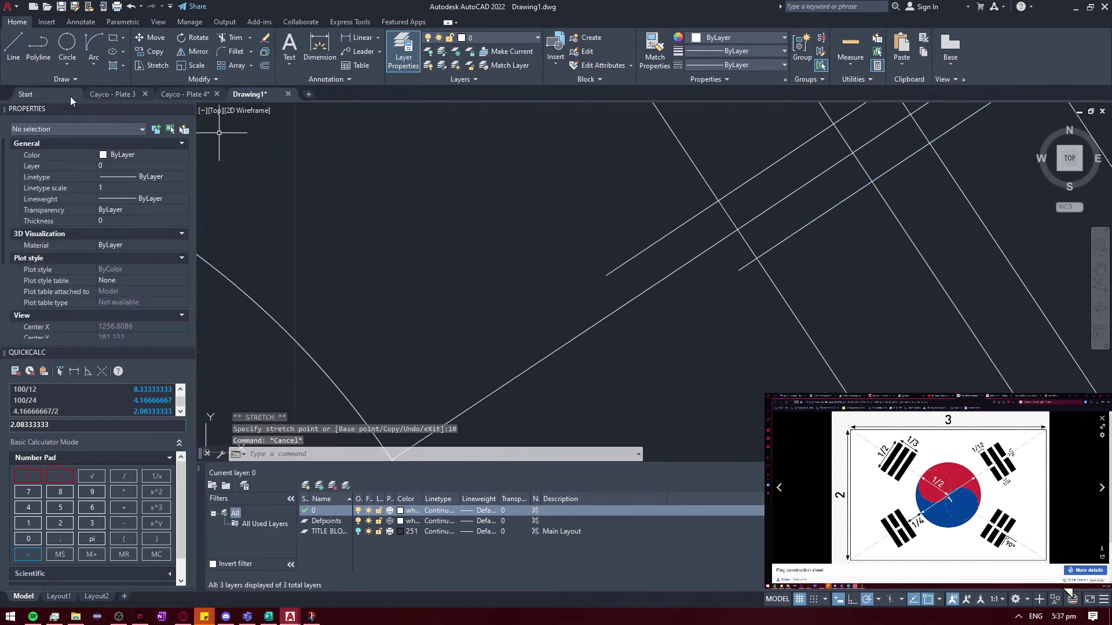
key("Return")
left_click(738, 270)
left_click(697, 212)
key("Escape")
Start a MEASUREGEOM angle measurement and pan the view
type("MEA")
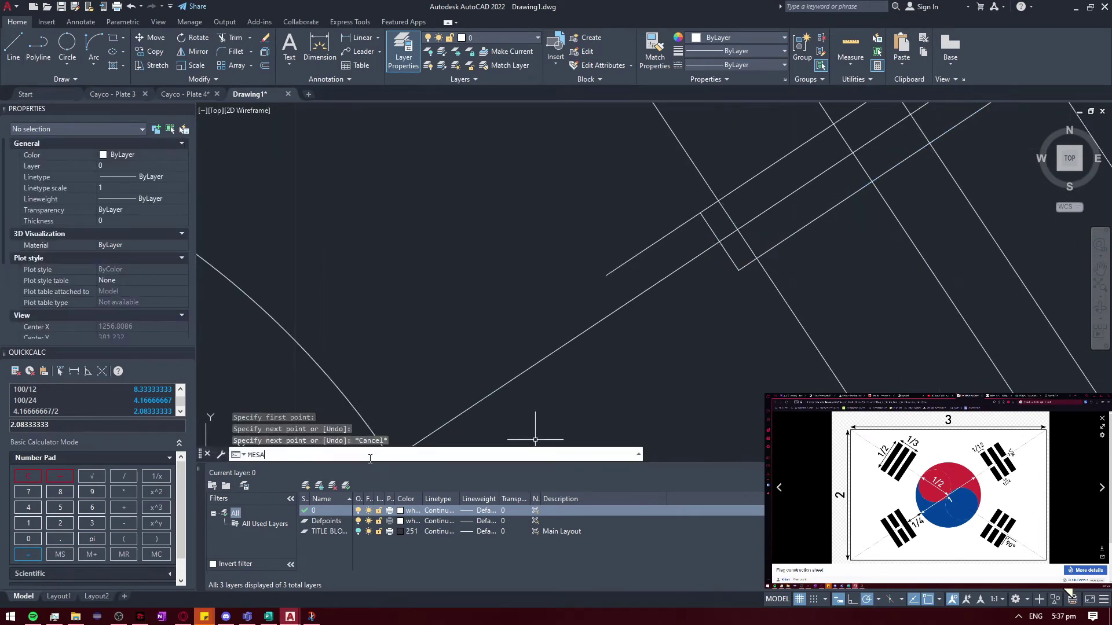
key("Return")
type("A")
key("Return")
right_click(712, 229)
left_click(724, 324)
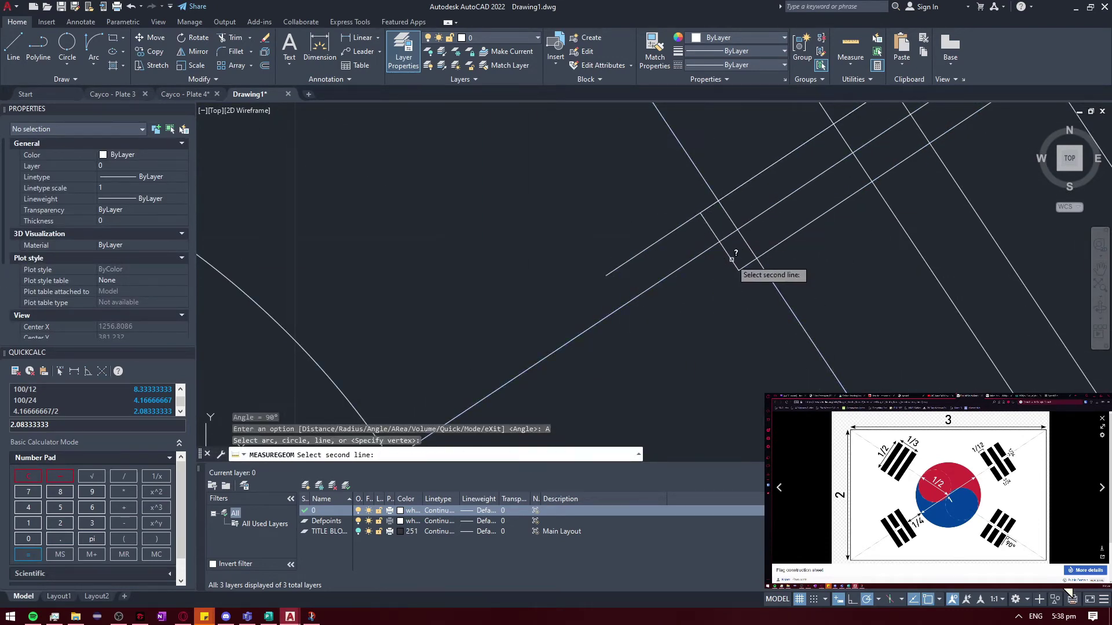
Window-select the lower-right trigram and delete it
left_click_drag(694, 191, 750, 227)
scroll(744, 273, "down", 5)
scroll(777, 287, "up", 2)
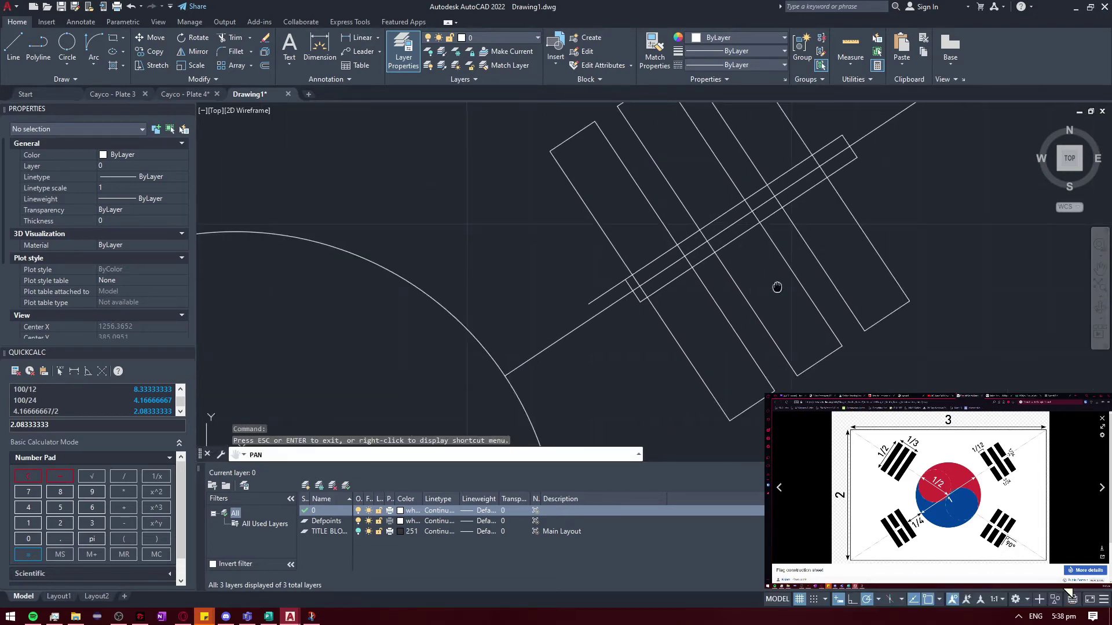
scroll(793, 260, "down", 4)
scroll(713, 263, "up", 3)
scroll(712, 263, "down", 3)
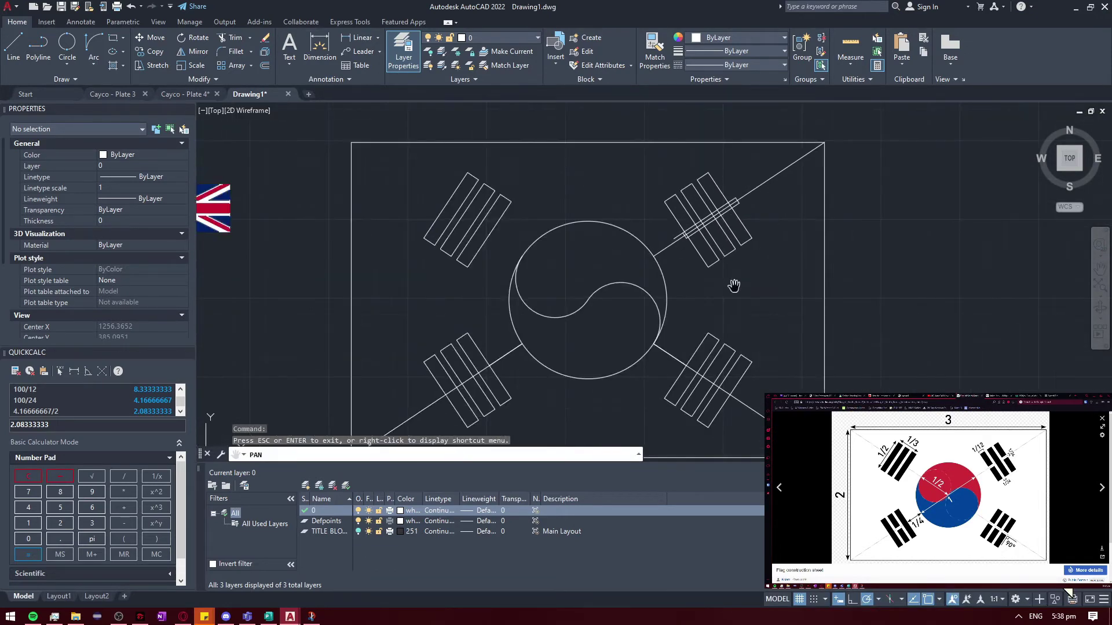
scroll(707, 235, "up", 2)
scroll(697, 258, "down", 2)
scroll(637, 243, "up", 4)
scroll(695, 319, "down", 4)
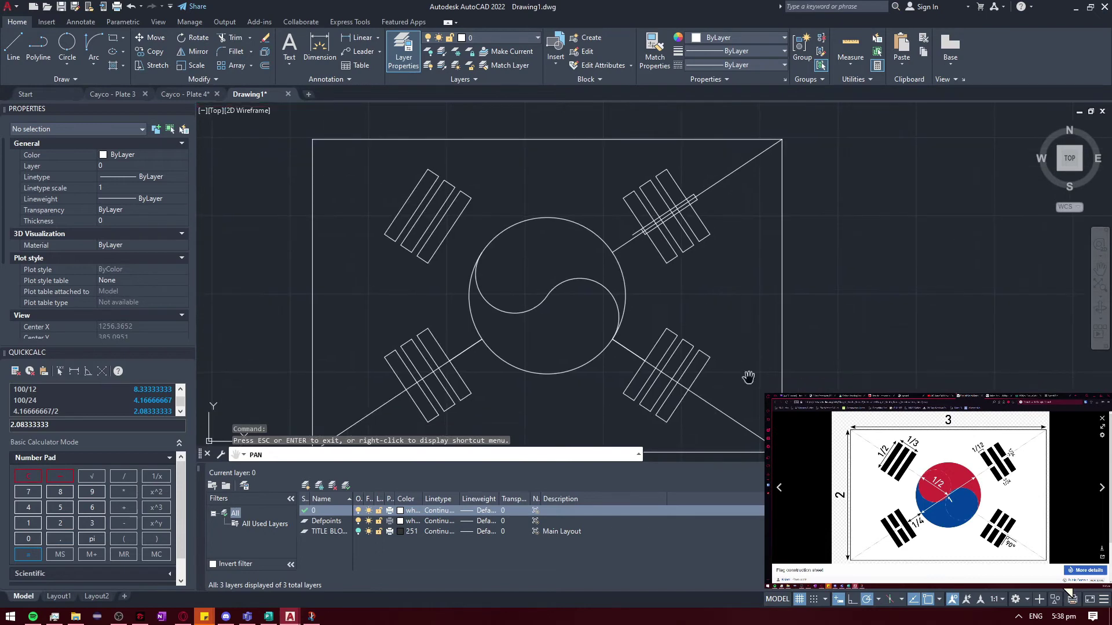
left_click(720, 384)
left_click(665, 268)
key("Delete")
Start a line on the yin-yang circle, then cancel it
type("l")
key("Return")
left_click(631, 206)
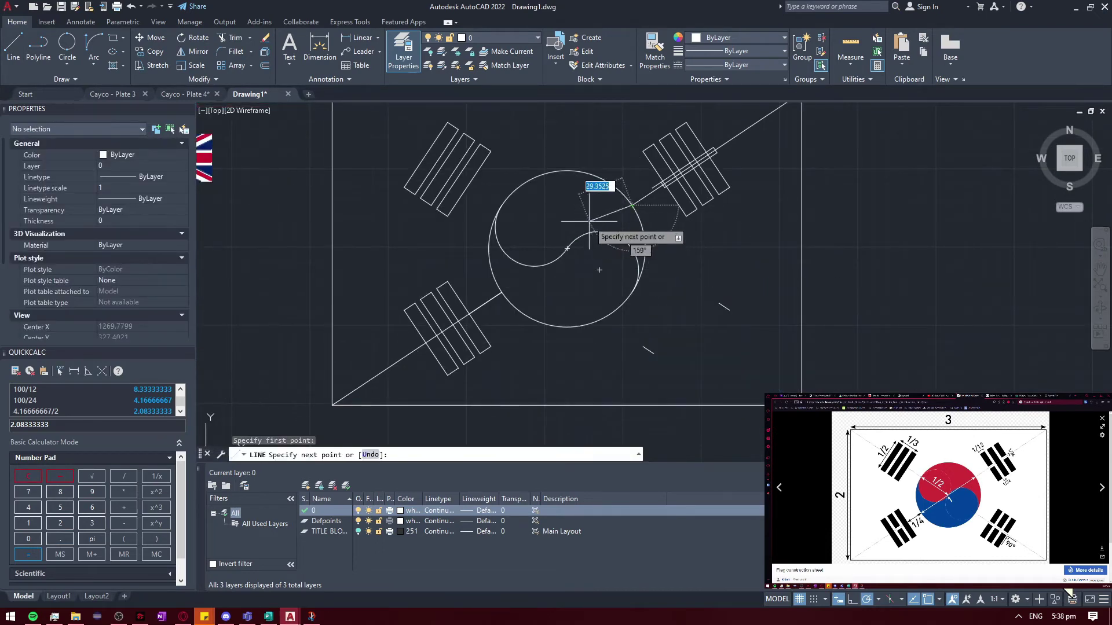
scroll(589, 221, "up", 5)
key("Escape")
scroll(710, 343, "down", 3)
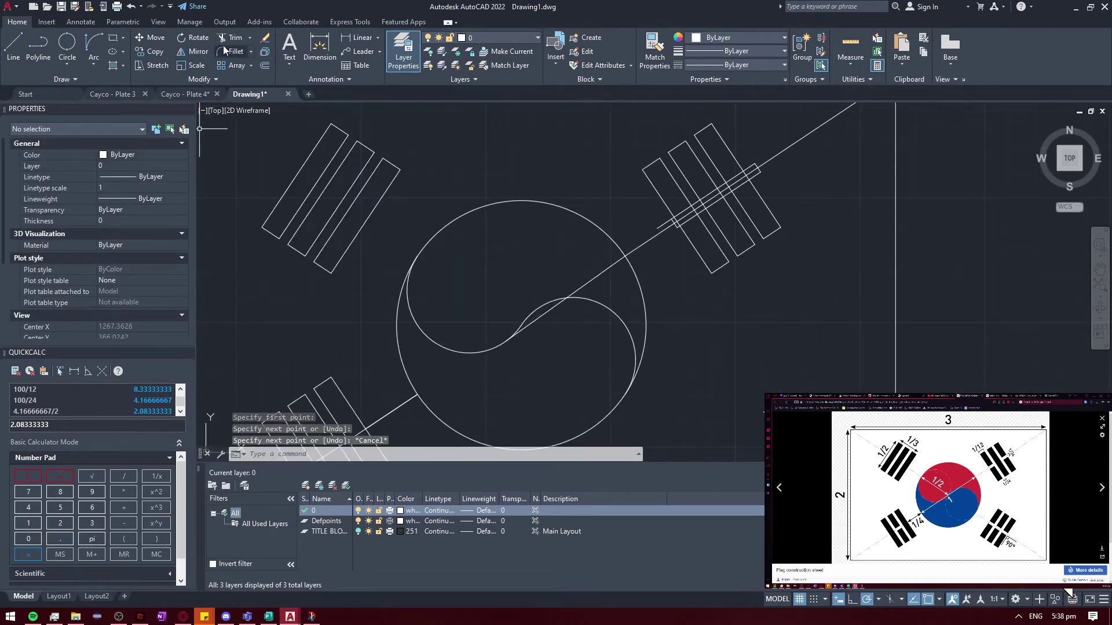
Begin a mirror of the window-selected upper-right trigram, then cancel it
left_click(194, 51)
left_click(549, 115)
left_click(834, 305)
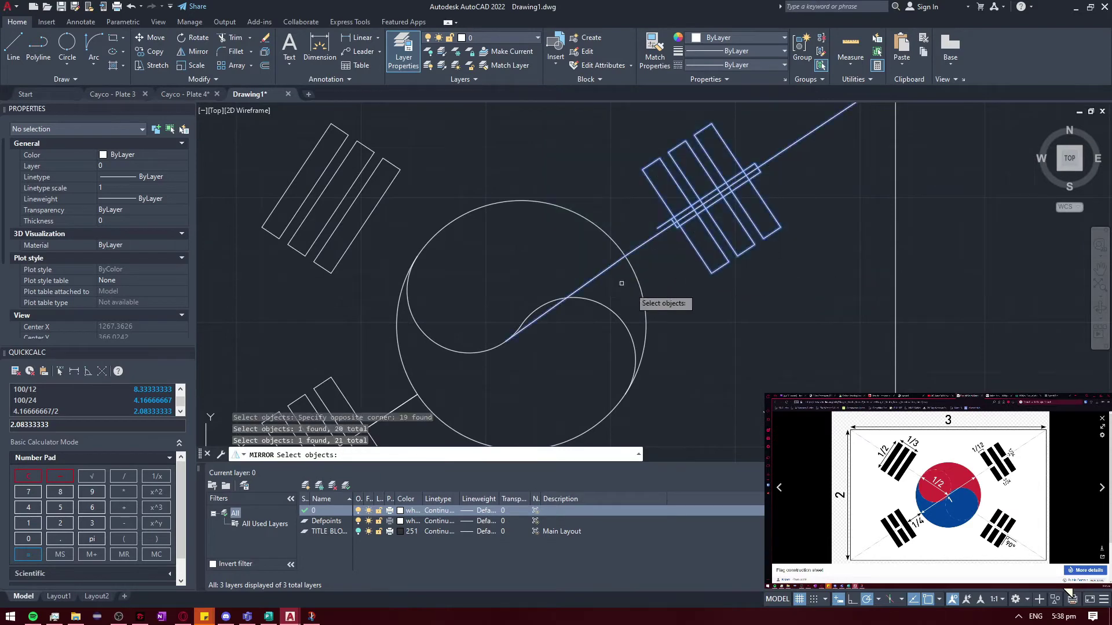
scroll(621, 283, "down", 2)
scroll(587, 283, "up", 2)
scroll(602, 259, "up", 2)
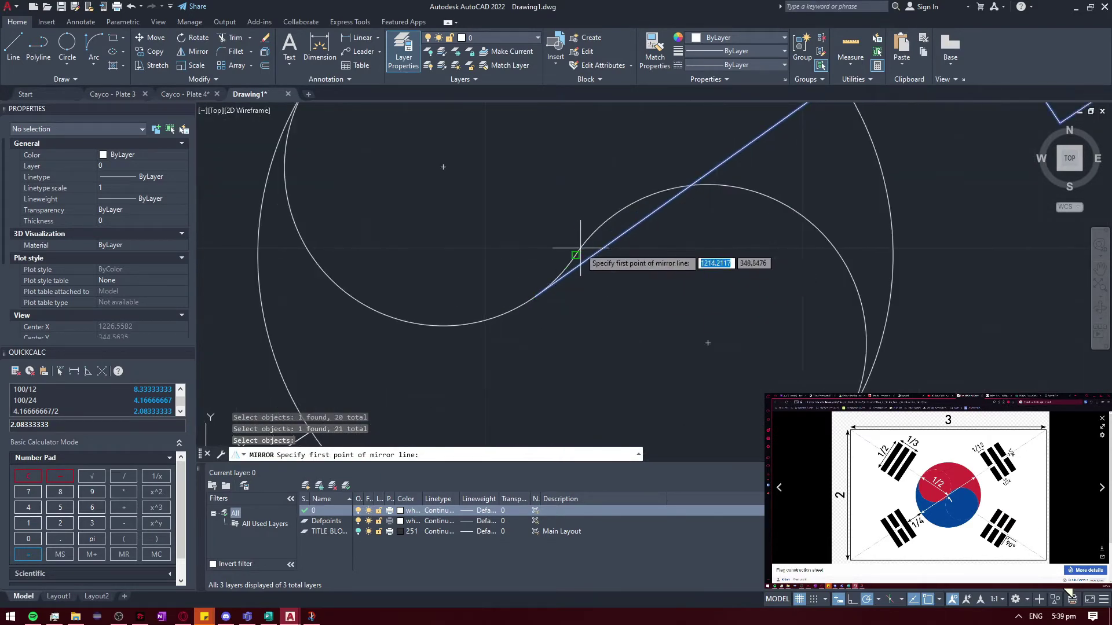
key("Escape")
Draw a line from the yin-yang centre to the circle's edge
type("l")
key("Return")
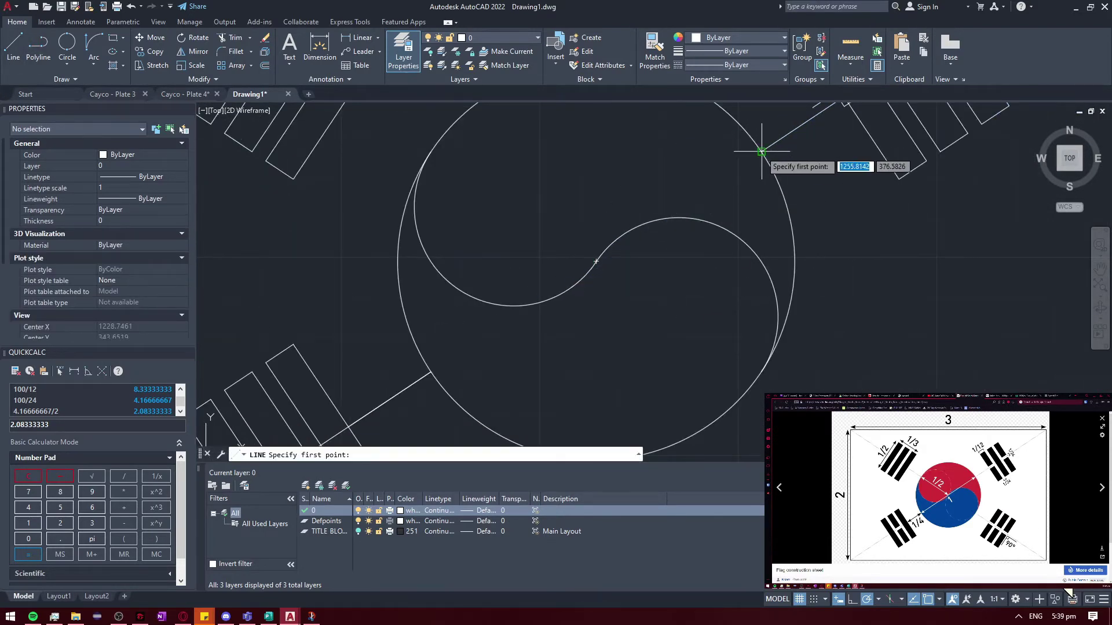
left_click(761, 152)
scroll(597, 249, "up", 2)
left_click(565, 248)
scroll(726, 236, "down", 2)
key("Escape")
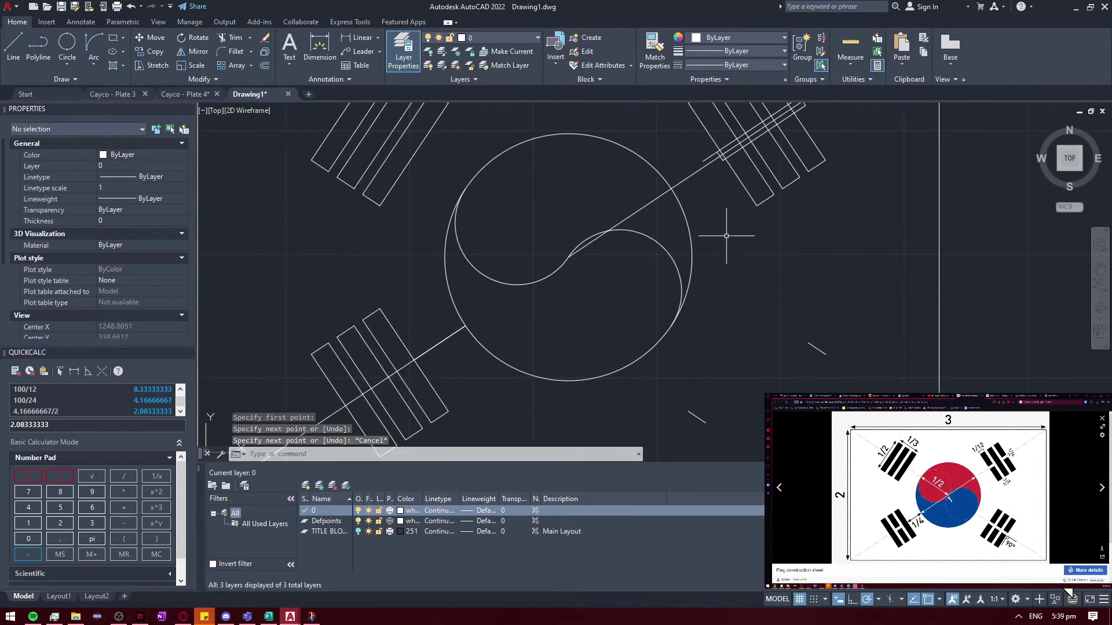
scroll(620, 256, "up", 2)
scroll(620, 255, "down", 5)
Start a line at the flag's bottom-right corner, cancel it, and window-select the upper-right trigram
key("Return")
left_click(793, 384)
scroll(582, 223, "down", 4)
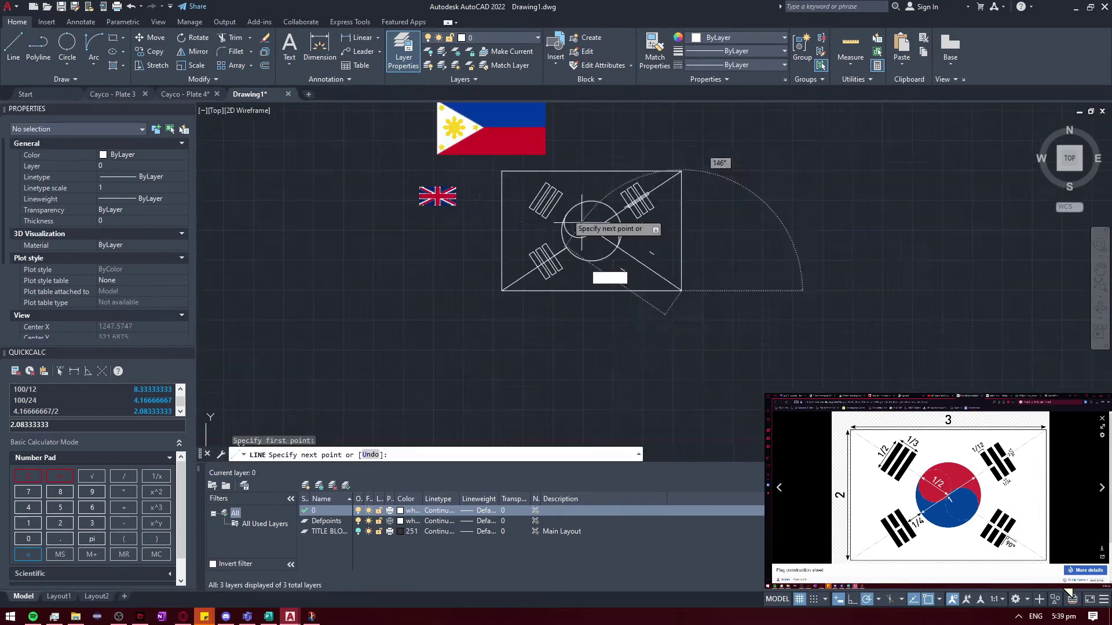
scroll(602, 212, "up", 3)
key("Escape")
left_click_drag(758, 136, 640, 246)
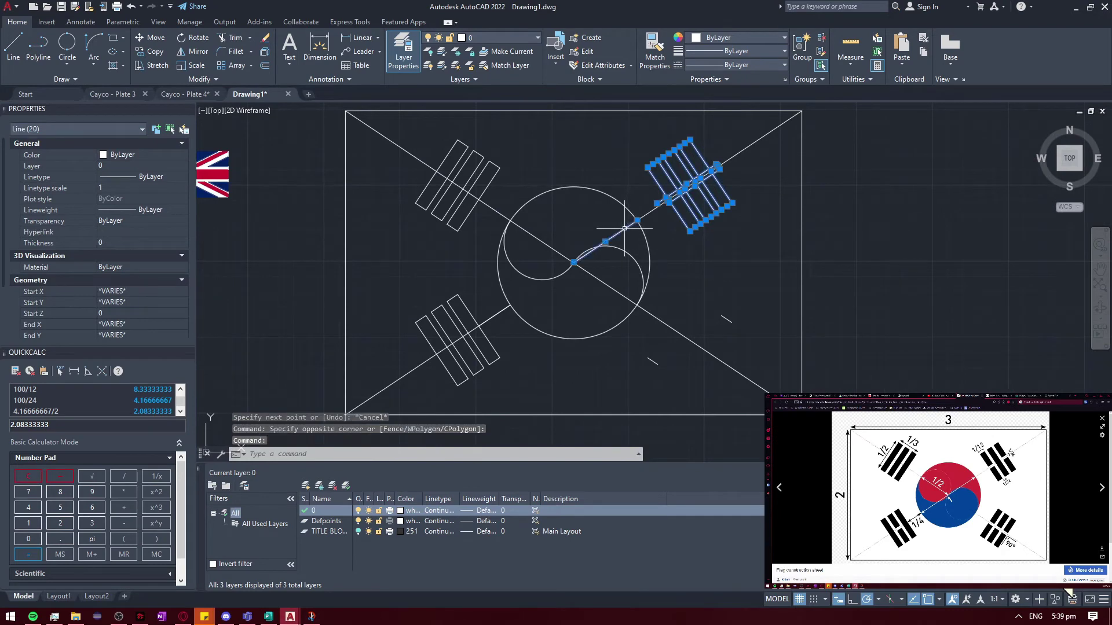
Mirror the upper-right trigram about the horizontal through the circle centre, keeping the original
scroll(630, 244, "up", 2)
left_click(195, 51)
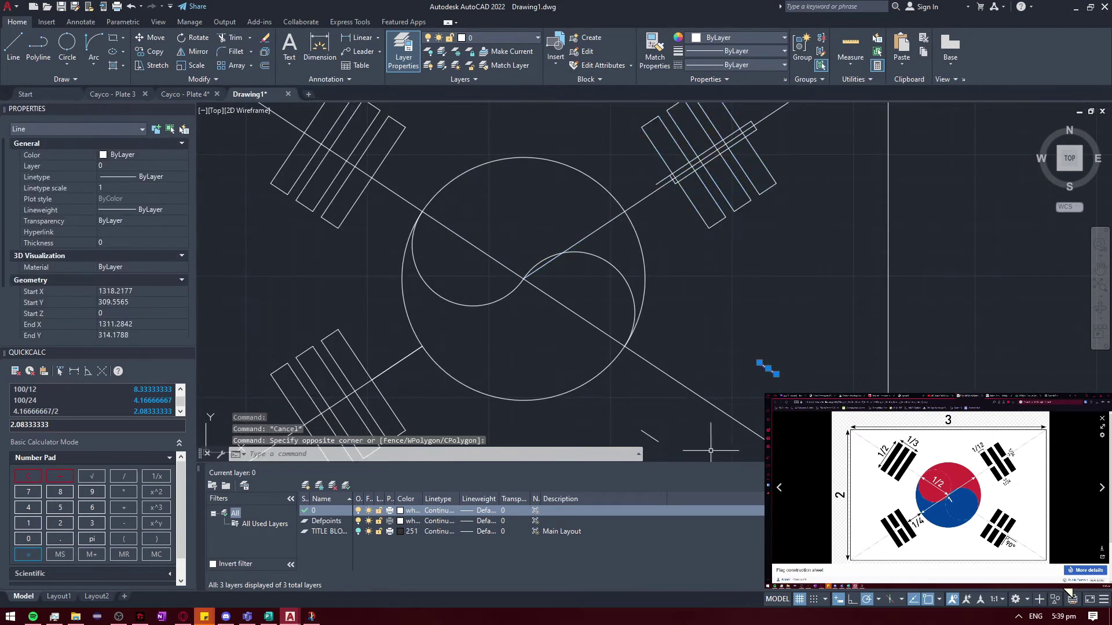
scroll(762, 178, "down", 3)
left_click(762, 178)
left_click(763, 178, "shift")
scroll(726, 256, "up", 2)
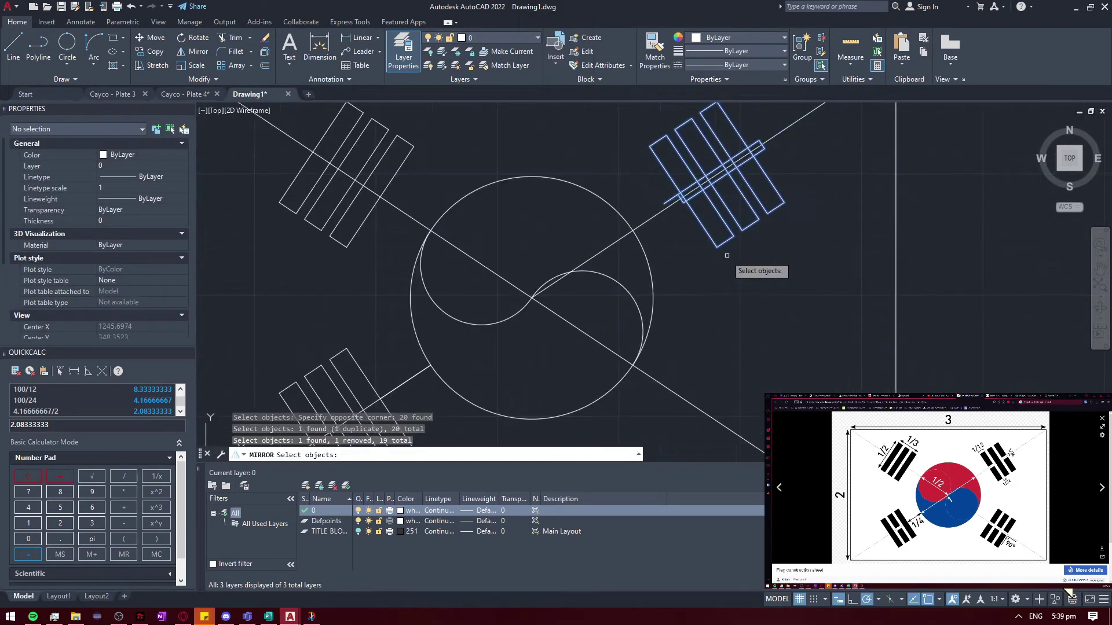
left_click(532, 298)
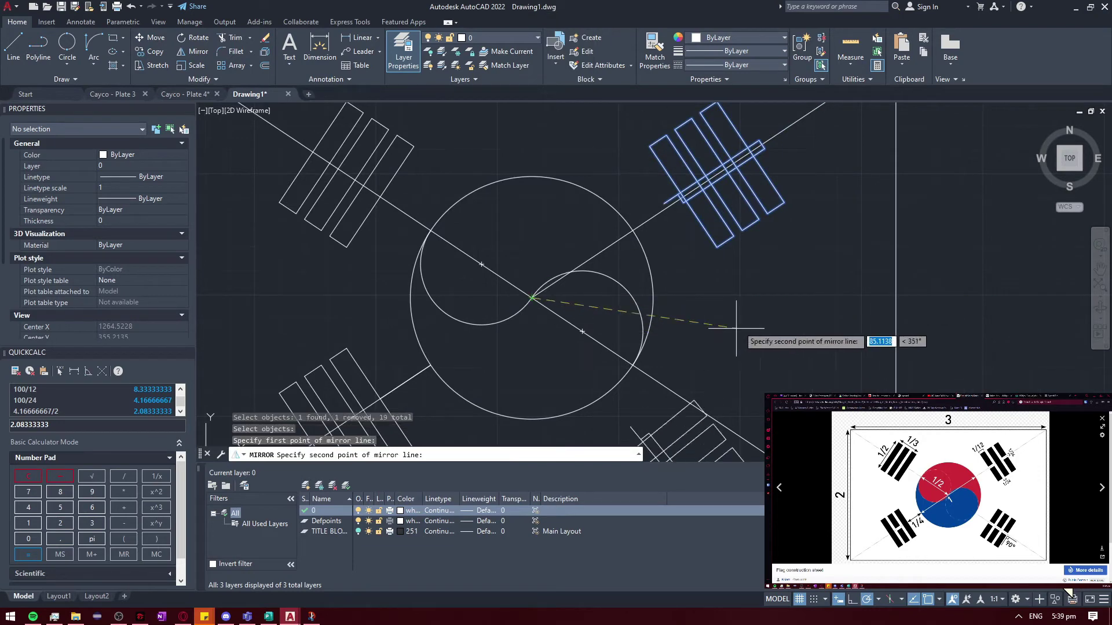
left_click(789, 298)
scroll(631, 390, "up", 2)
left_click(659, 430)
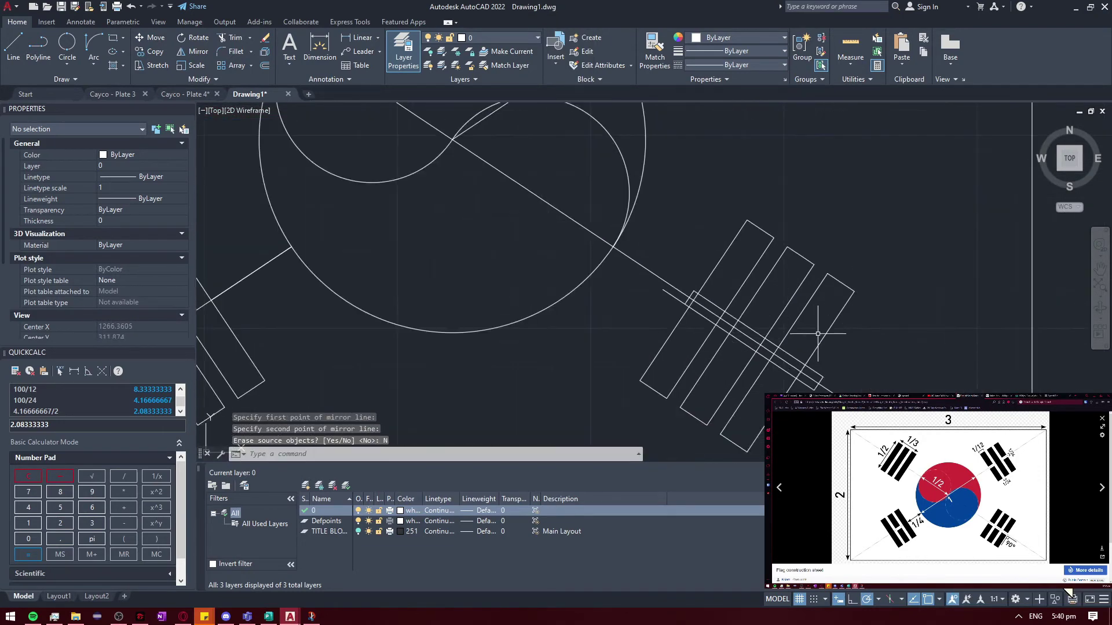
Measure the distance between the trigram bars
scroll(776, 324, "down", 2)
scroll(778, 325, "up", 4)
type("meas")
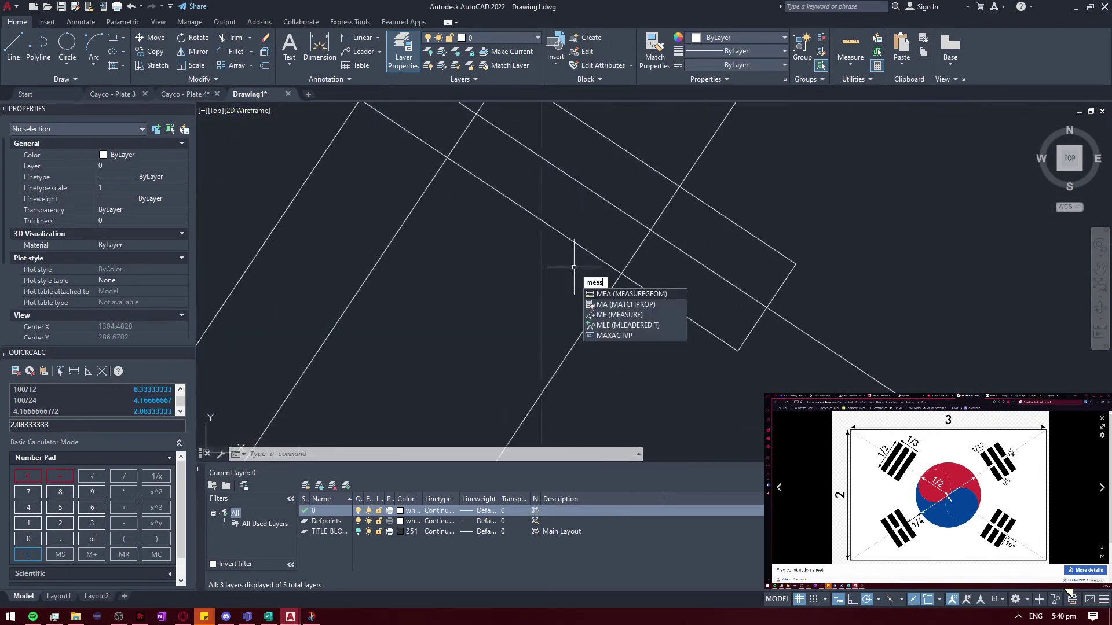
type("urgeo")
key("Return")
left_click(660, 329)
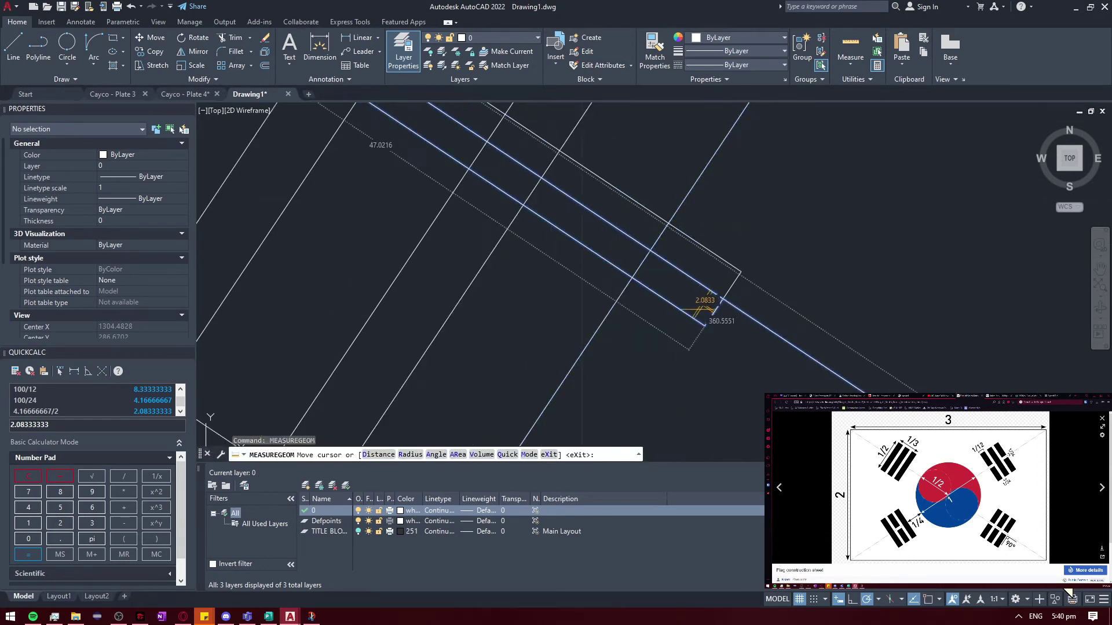
scroll(708, 318, "down", 3)
key("Escape")
Select and delete all the lower-left trigram bars
mouse_move(294, 254)
middle_mouse_down()
mouse_move(479, 273)
mouse_move(572, 322)
middle_mouse_up()
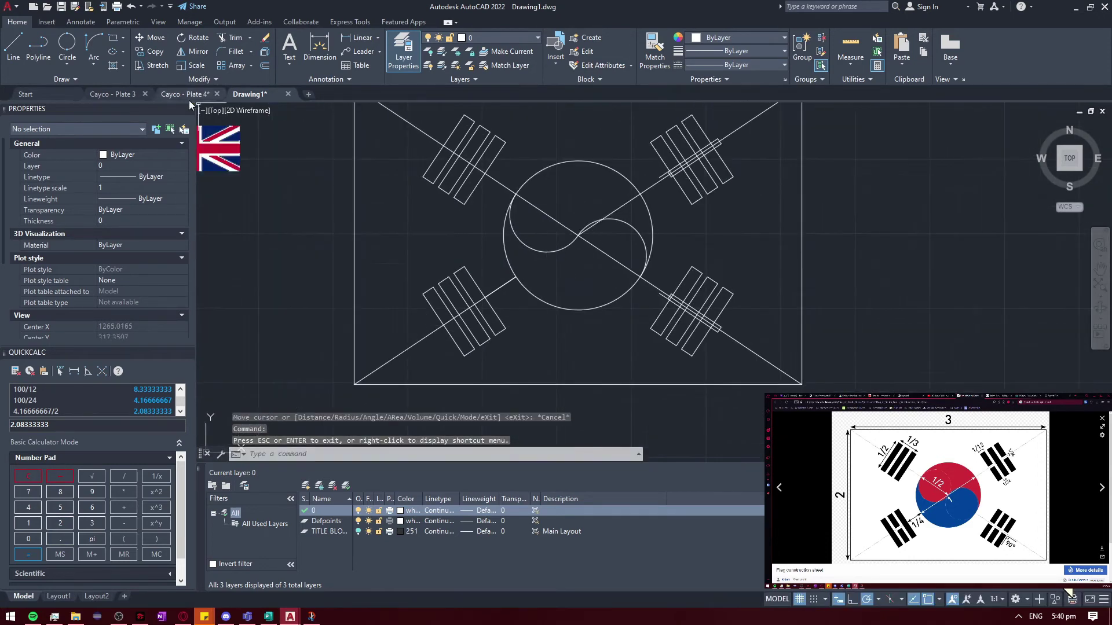
left_click(406, 273)
left_click(503, 333)
key("Delete")
left_click(410, 264)
left_click(509, 342)
key("Delete")
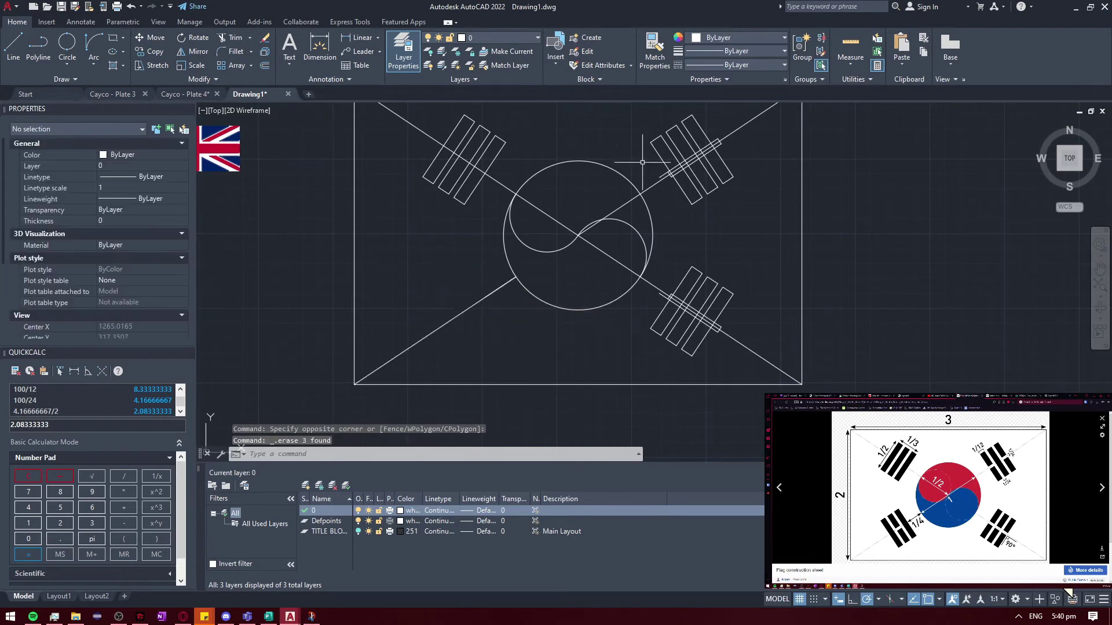
left_click(653, 117)
Mirror the upper-right trigram bars about a line through the circle centre, keeping the source
key("Escape")
scroll(716, 247, "down", 2)
type("mi")
key("Return")
left_click_drag(677, 182, 744, 234)
key("Return")
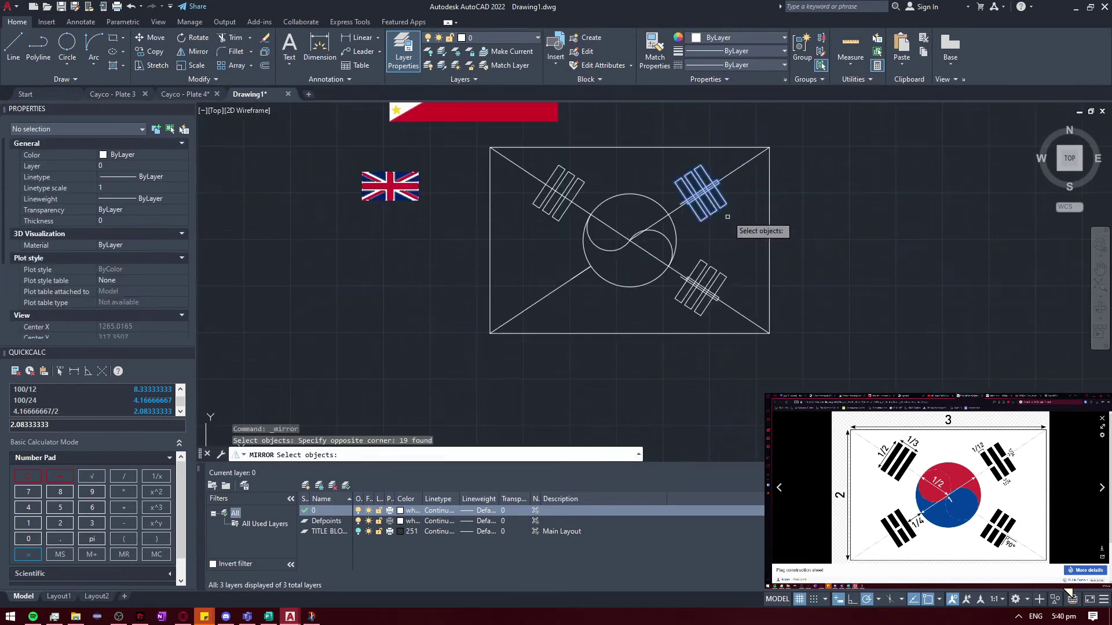
scroll(726, 214, "up", 2)
left_click(573, 255)
left_click(609, 307)
key("Return")
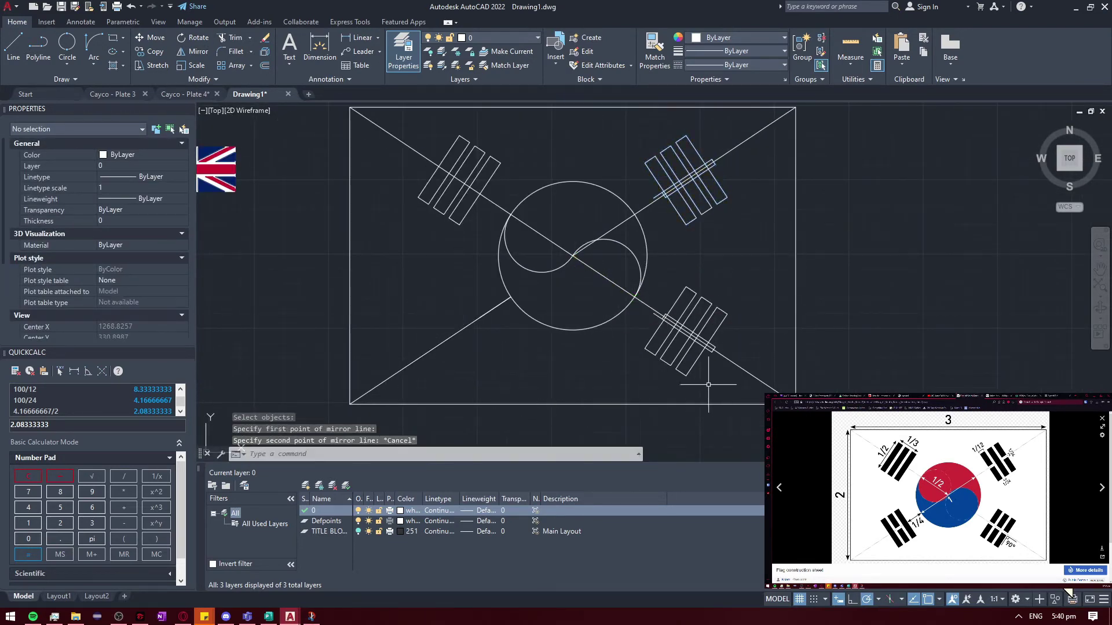
Mirror the lower-right trigram across the vertical through the circle centre, answering N to keep it
left_click_drag(753, 405, 631, 266)
type("mi")
key("Return")
left_click(573, 255)
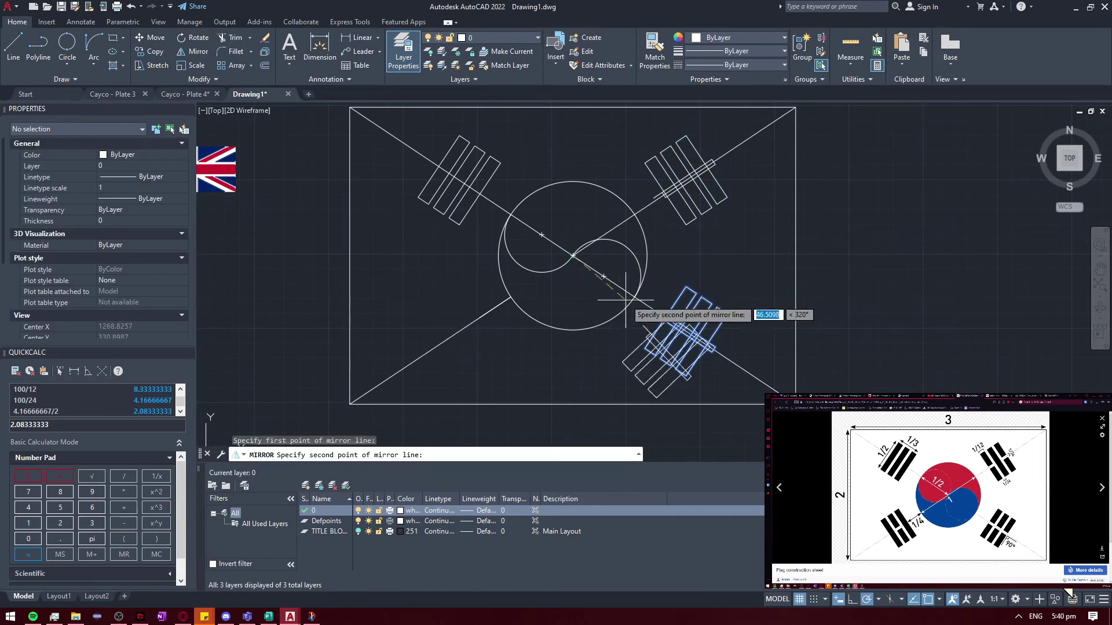
left_click(564, 304)
scroll(564, 304, "up", 2)
type("n")
key("Return")
key("Escape")
scroll(636, 298, "up", 2)
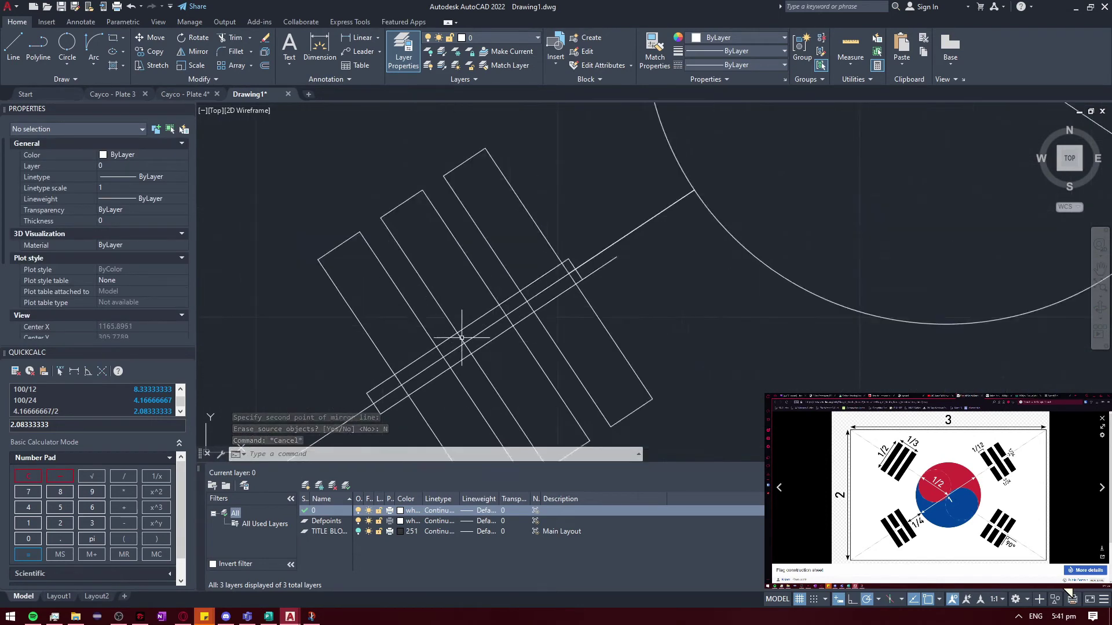
scroll(637, 298, "down", 3)
Pan and zoom to bring the lower-left trigram bars into view, cancelling the pending trim
scroll(644, 285, "up", 3)
type("p")
key("Return")
left_click_drag(645, 285, 544, 291)
scroll(545, 292, "up", 4)
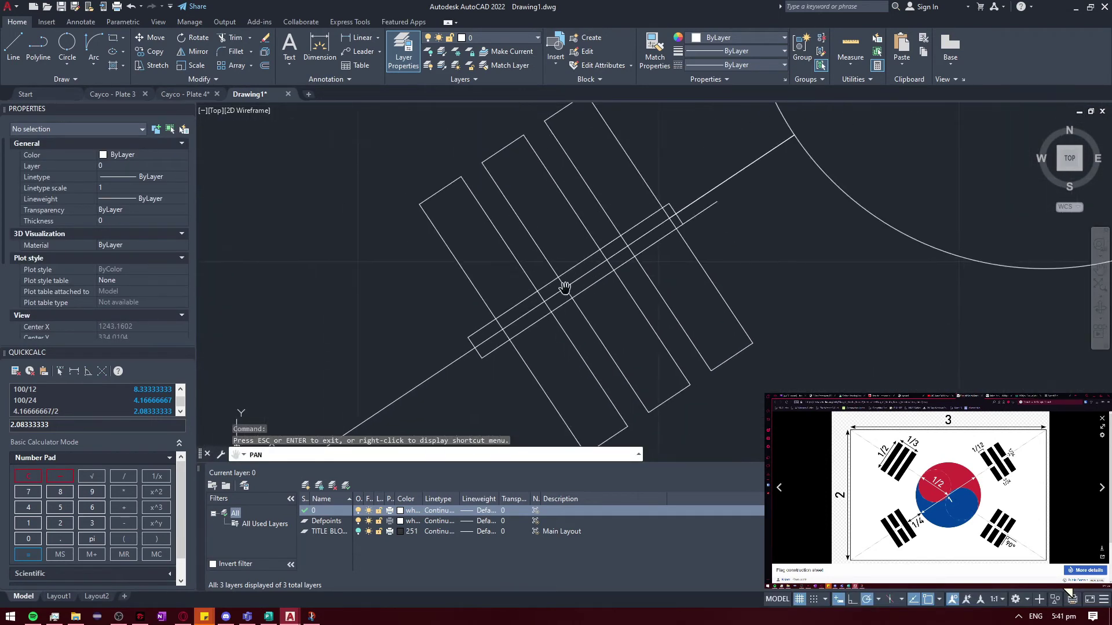
scroll(499, 379, "down", 3)
scroll(472, 322, "up", 3)
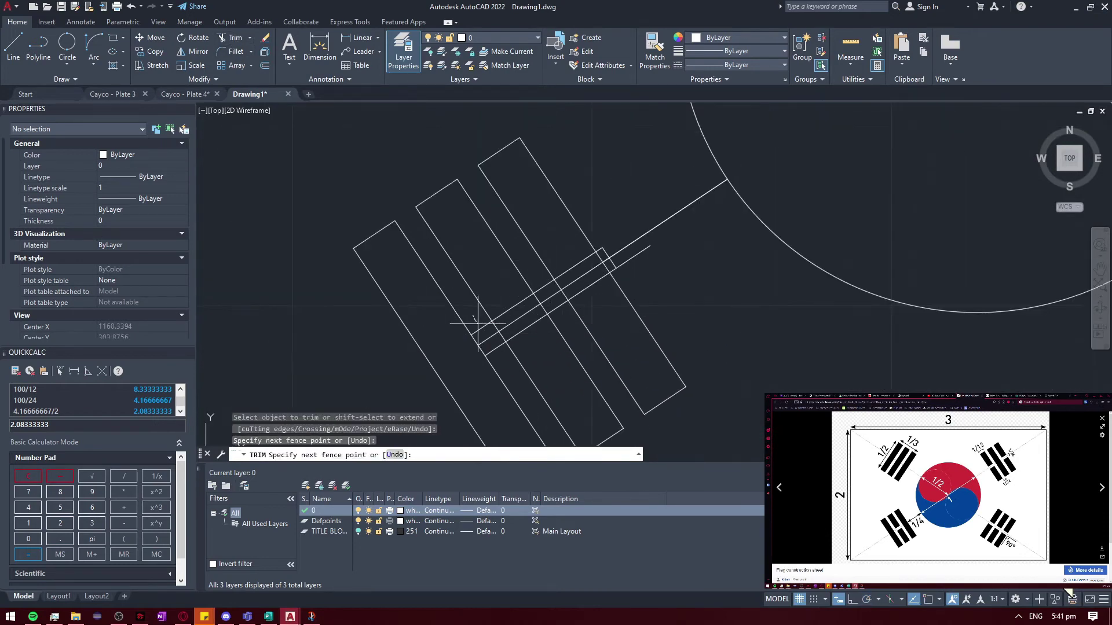
scroll(527, 284, "up", 2)
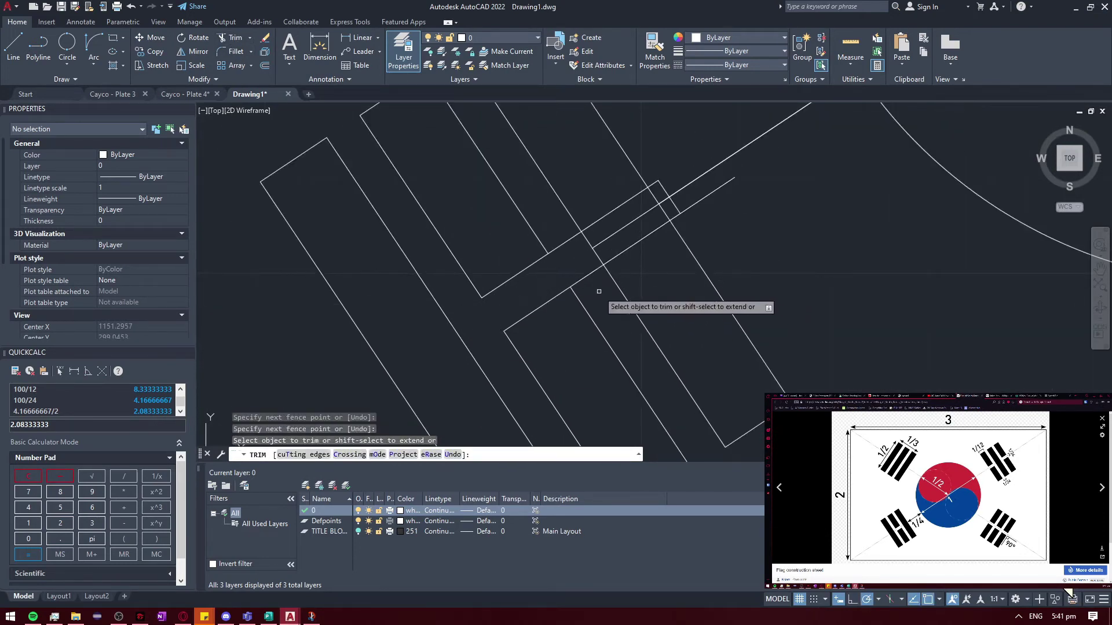
scroll(678, 225, "down", 3)
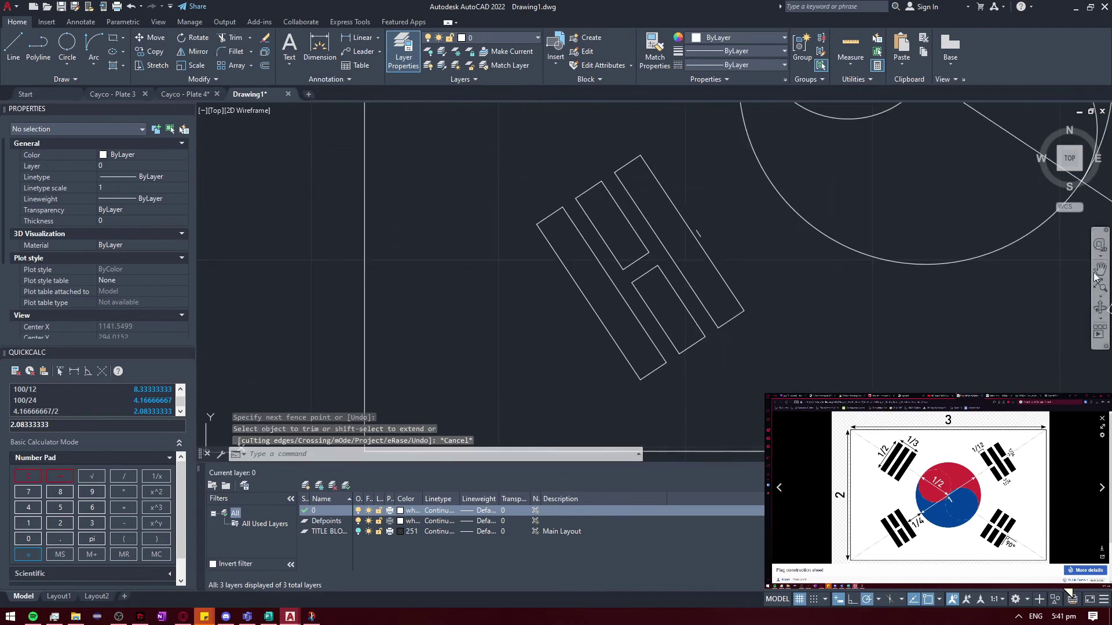
key("Escape")
scroll(521, 243, "up", 2)
scroll(522, 243, "up", 1)
Fence-trim gaps across the trigram bars and delete the two leftover line pieces
left_click(229, 41)
mouse_move(445, 162)
left_mouse_down()
mouse_move(616, 283)
mouse_move(562, 236)
left_mouse_up()
scroll(637, 272, "up", 2)
scroll(391, 144, "down", 2)
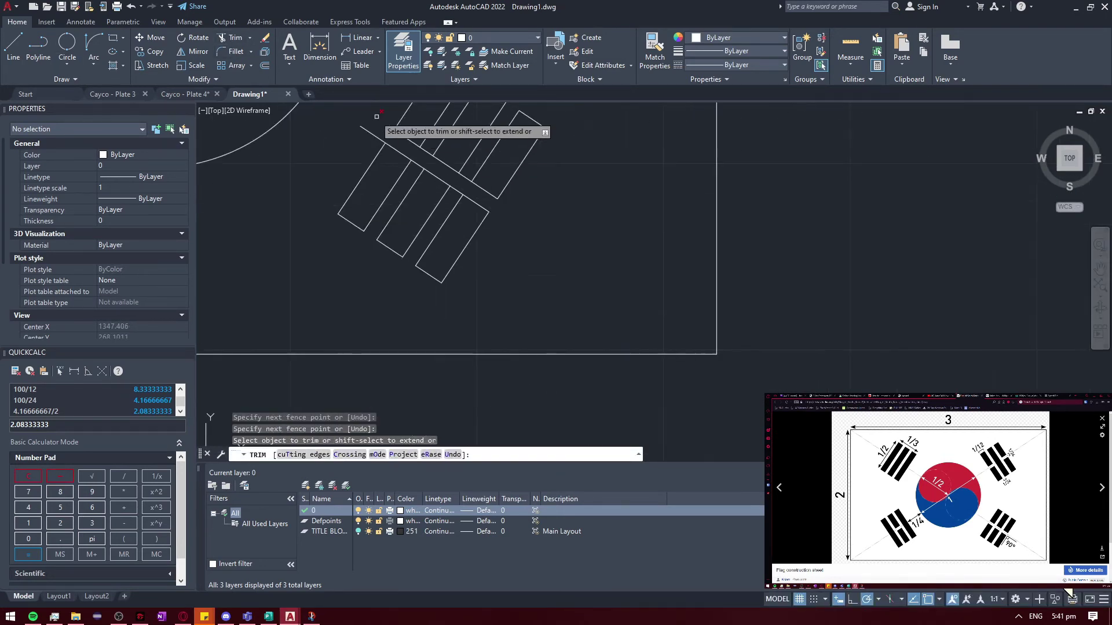
scroll(459, 124, "up", 1)
scroll(459, 111, "up", 1)
key("Escape")
left_click_drag(496, 143, 414, 106)
key("Delete")
Trim the bar edge between crossing bars and delete a stray line segment
left_click(233, 37)
left_click(580, 189)
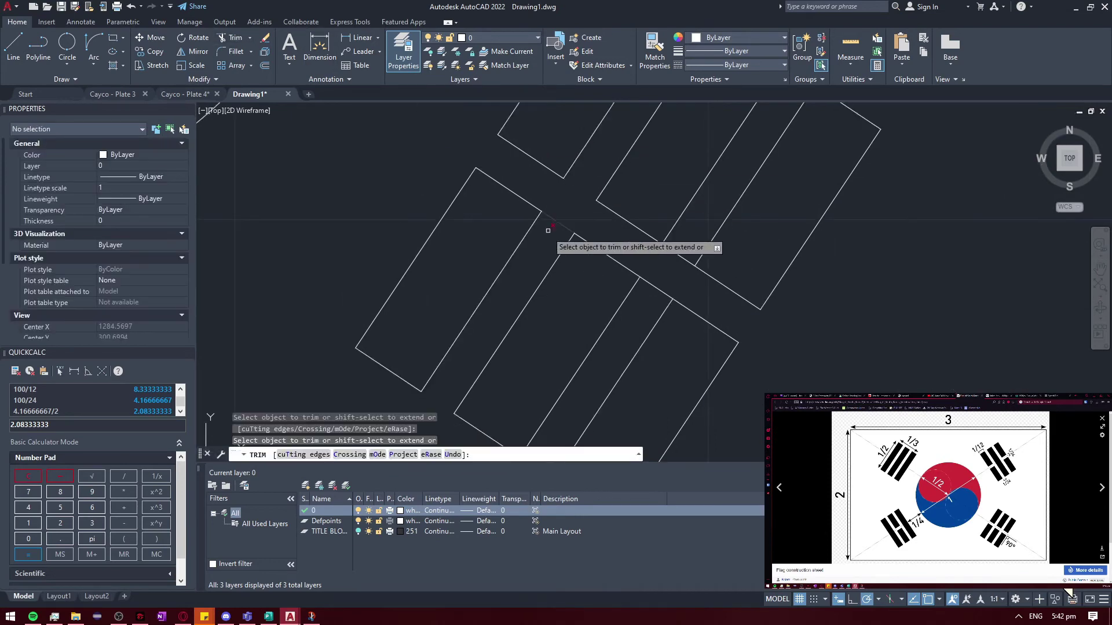
scroll(579, 260, "down", 3)
scroll(579, 231, "up", 1)
scroll(602, 214, "up", 1)
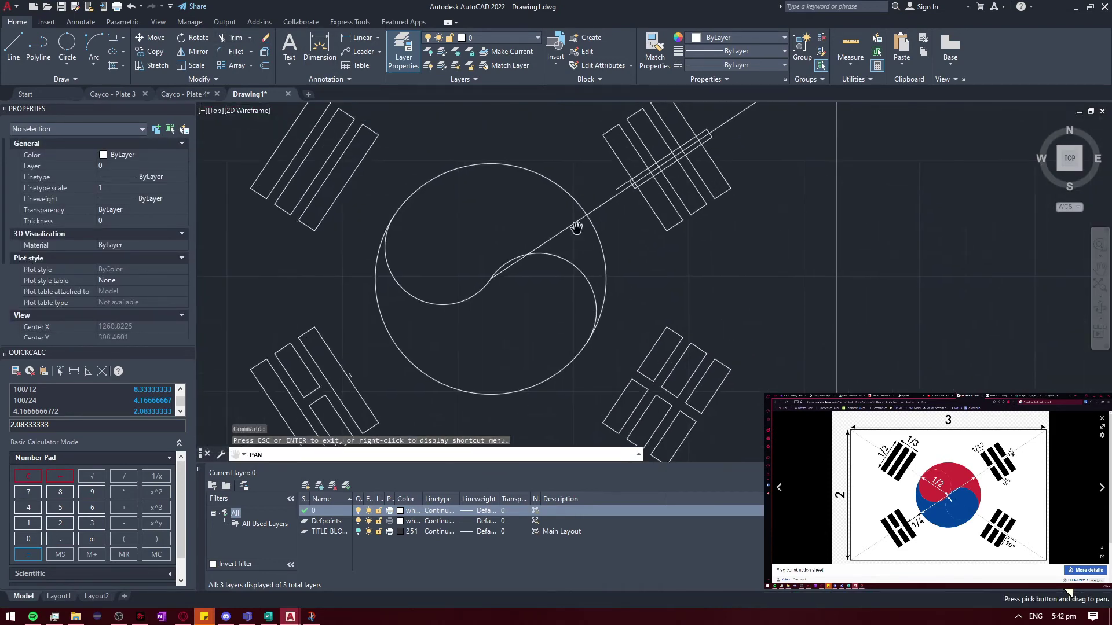
key("Escape")
left_click(603, 200)
key("Delete")
Pan to the upper-right trigram and trim the leftover stubs between its bars
type("p")
key("Return")
scroll(714, 199, "down", 3)
scroll(645, 224, "up", 3)
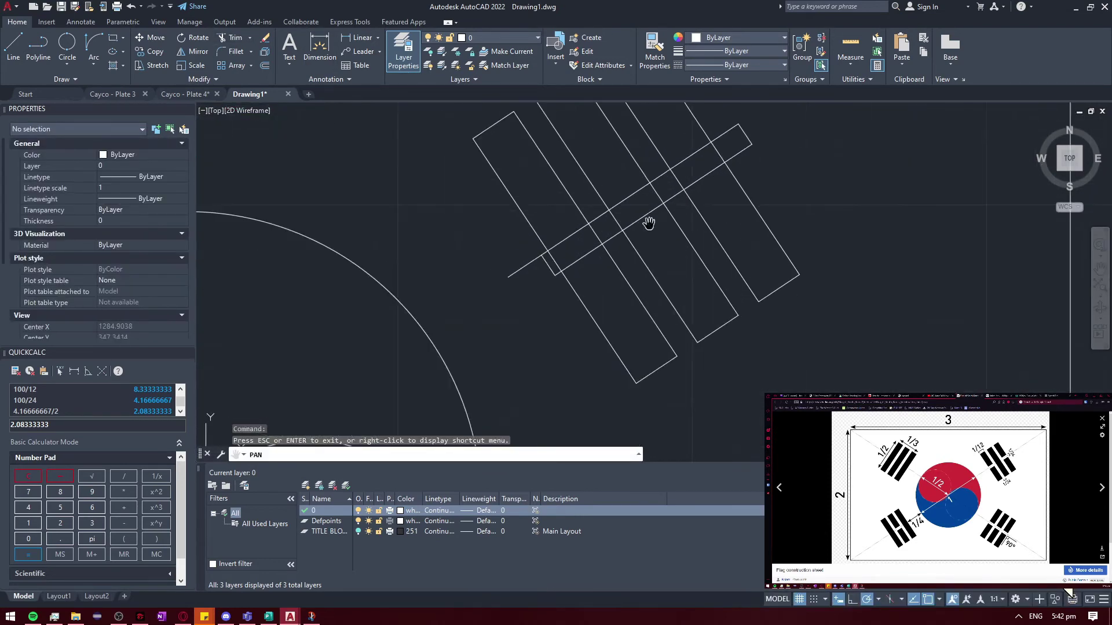
left_click_drag(645, 224, 215, 133)
left_click(235, 37)
left_click(487, 291)
left_click(522, 301)
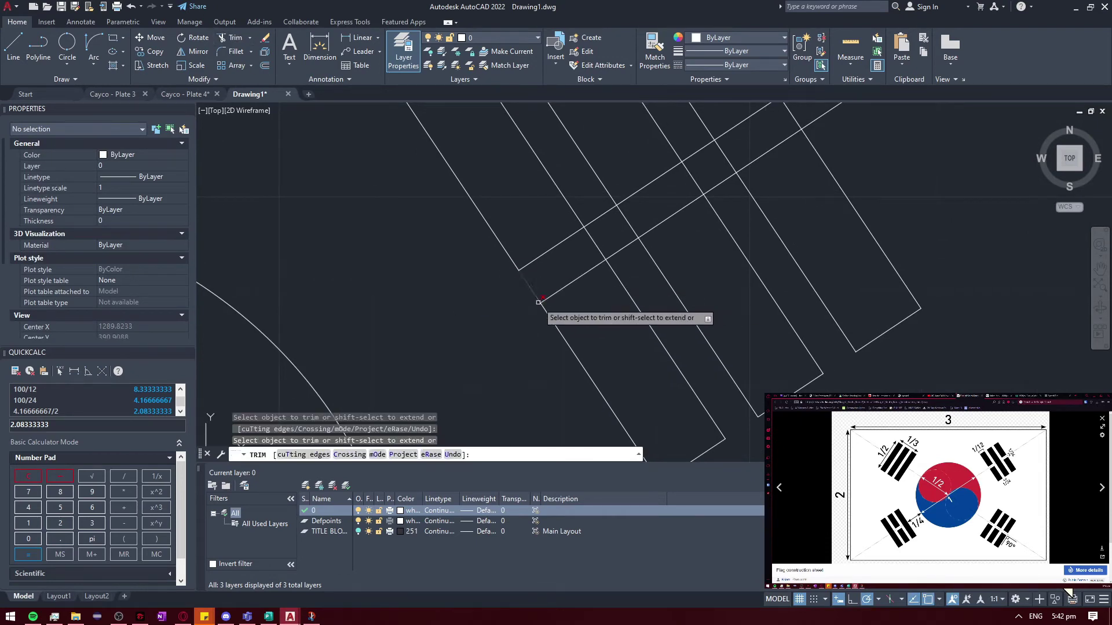
left_click(539, 302)
scroll(588, 191, "down", 2)
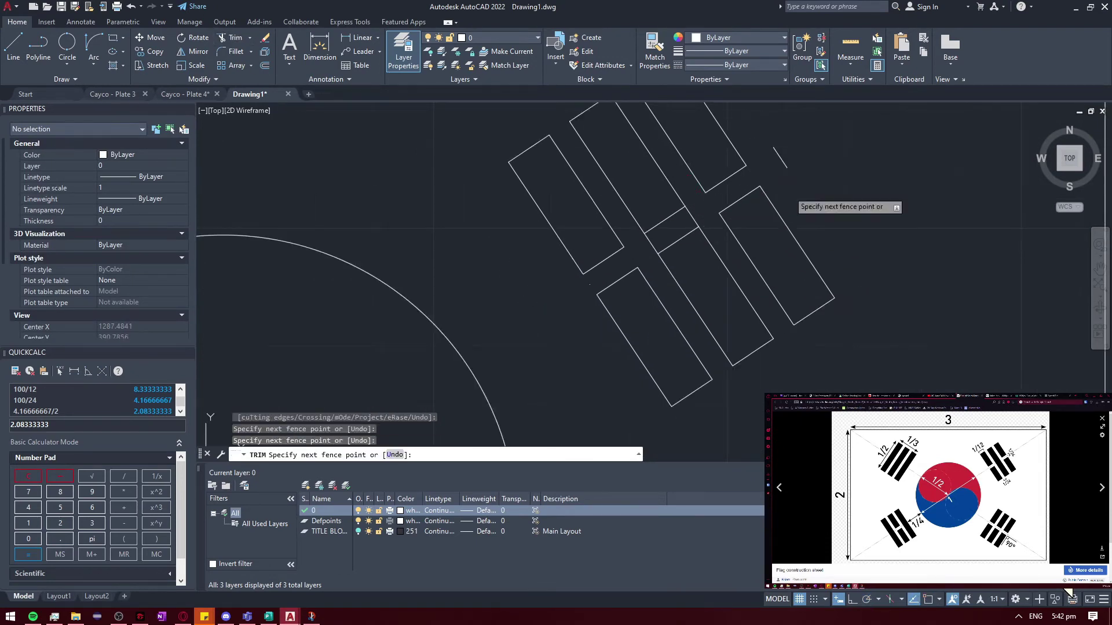
key("Return")
scroll(753, 243, "down", 3)
Delete a short leftover segment beside the upper-right trigram
key("Return")
type("p")
key("Return")
scroll(783, 186, "up", 4)
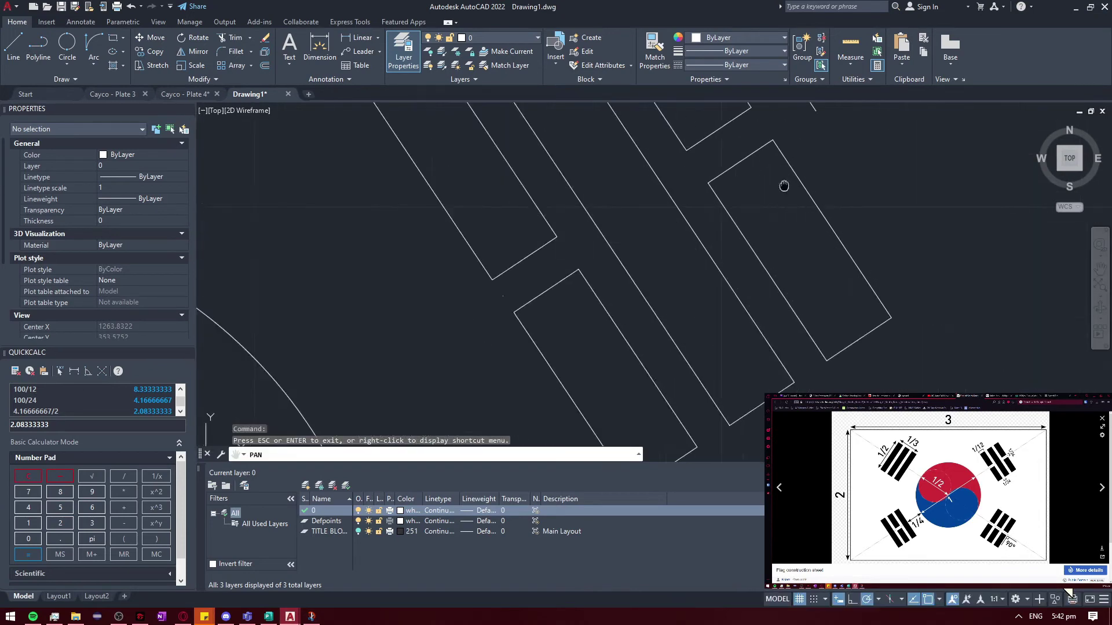
key("Escape")
scroll(784, 186, "down", 2)
left_click(770, 194)
key("Delete")
Delete another small leftover segment and select the whole drawing to check for leftovers
scroll(472, 385, "down", 3)
scroll(386, 325, "up", 3)
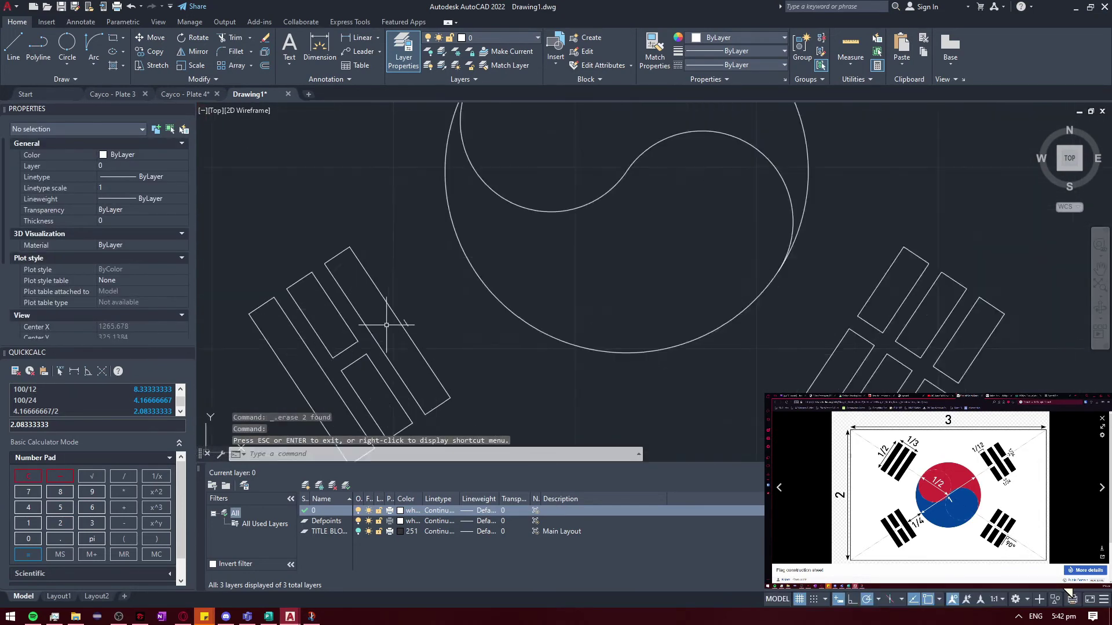
scroll(386, 325, "down", 2)
left_click(459, 323)
key("Delete")
scroll(522, 278, "down", 2)
left_click(848, 417)
left_click(293, 99)
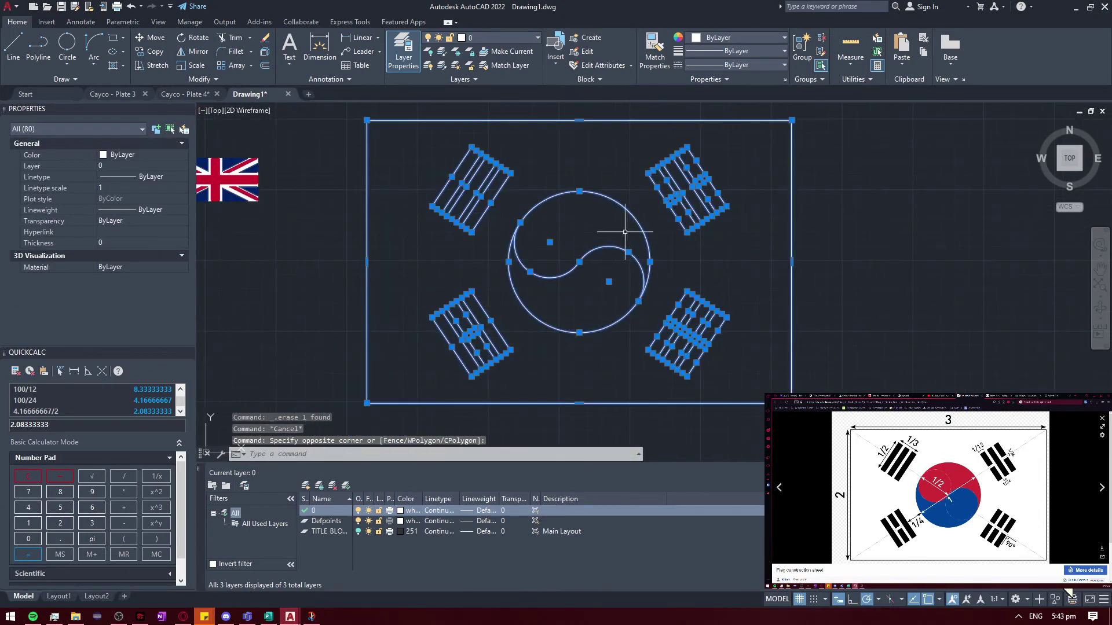
key("Escape")
type("p")
key("Return")
left_click_drag(579, 239, 597, 242)
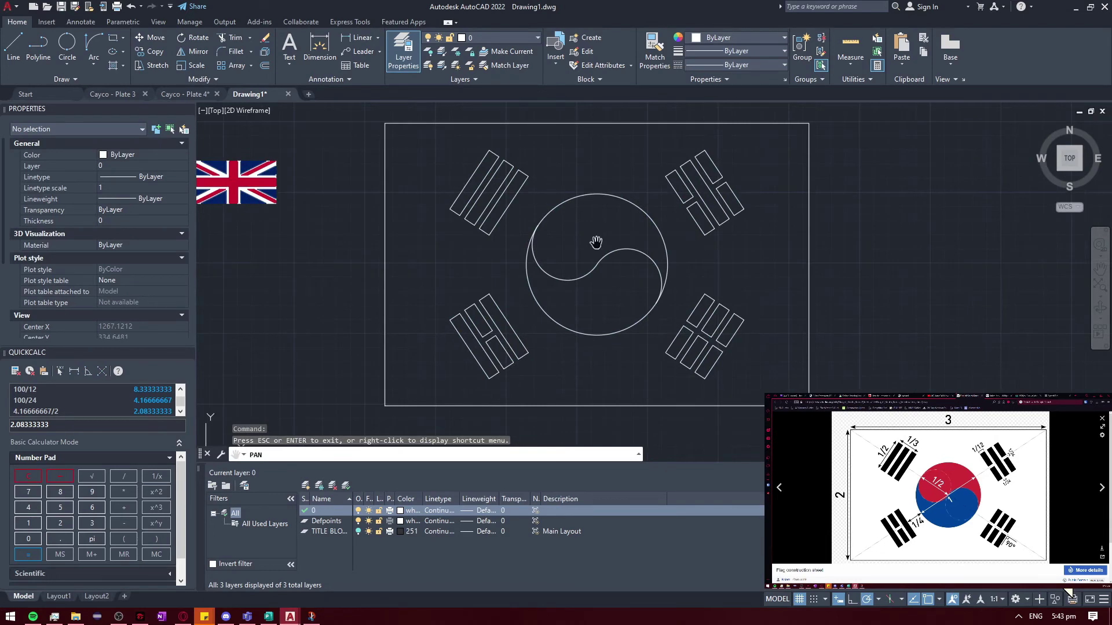
left_click_drag(531, 190, 539, 194)
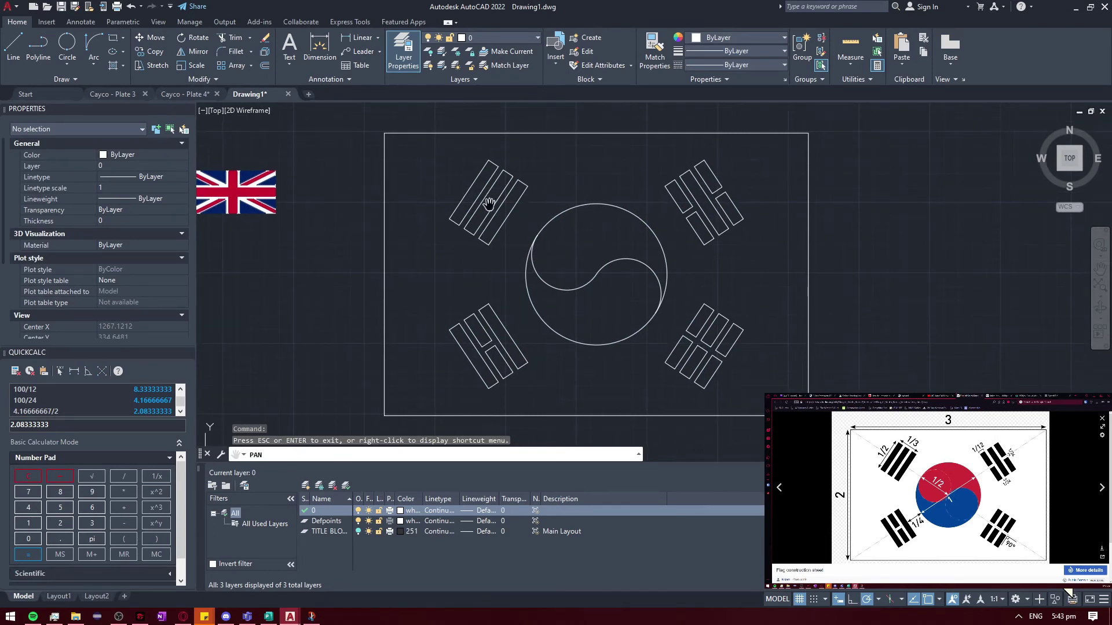
key("Escape")
type("h")
key("Return")
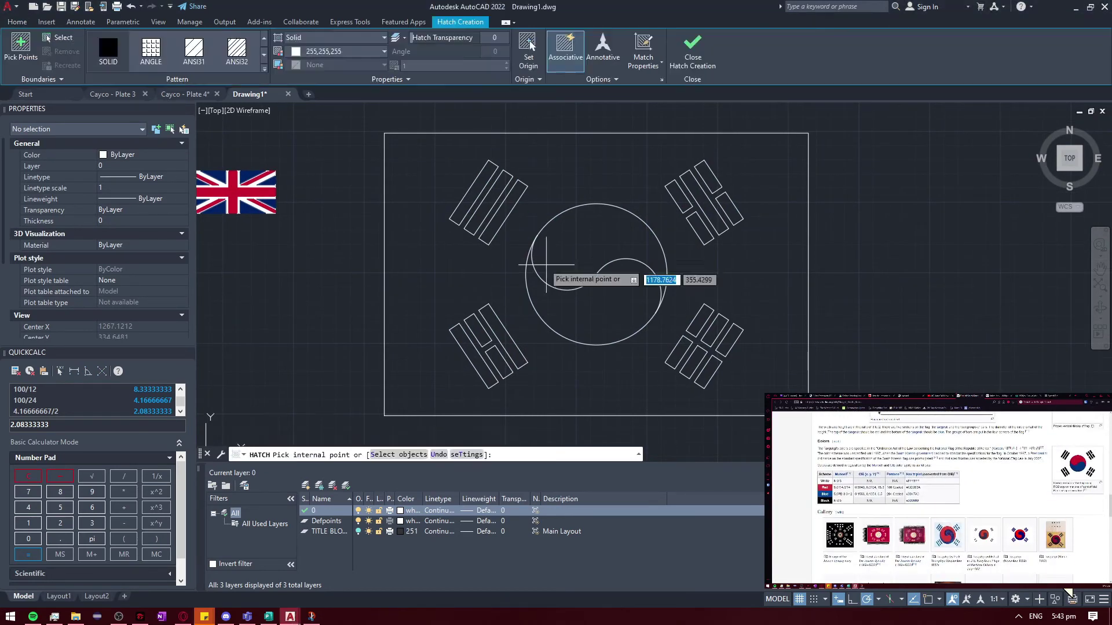
scroll(574, 211, "up", 2)
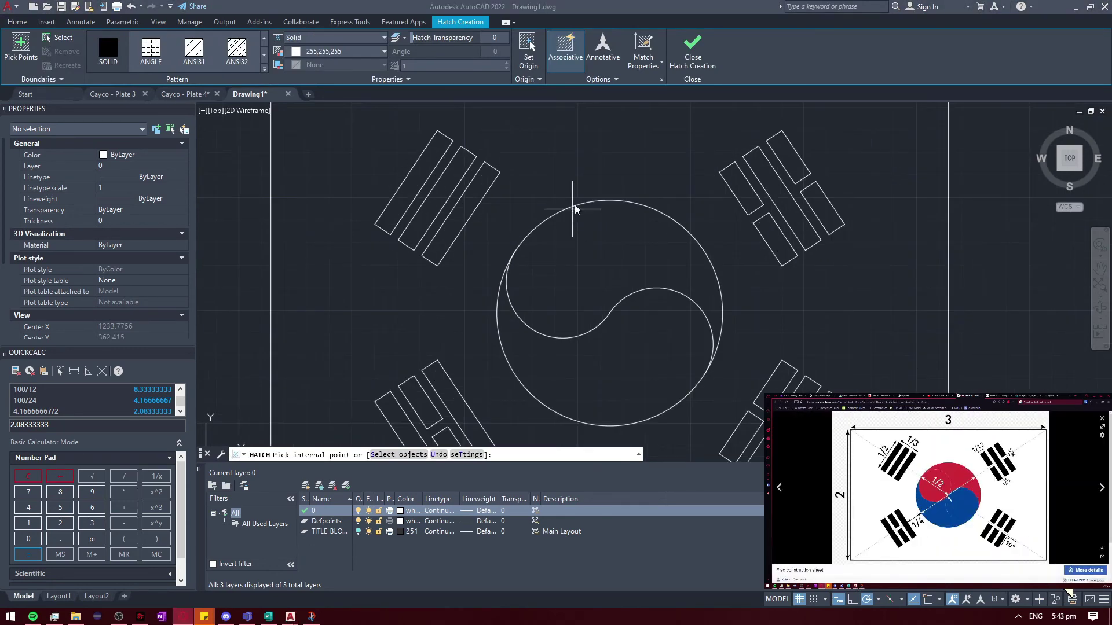
key("Escape")
key("Escape")
left_click(574, 205)
right_click(573, 205)
key("Escape")
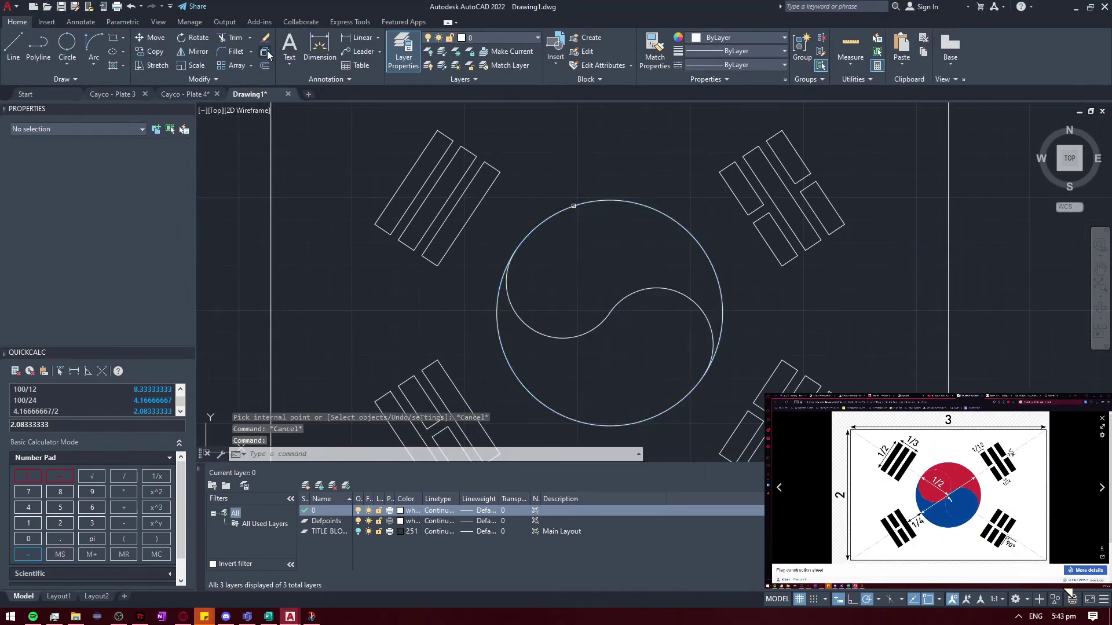
left_click(266, 52)
left_click(511, 303)
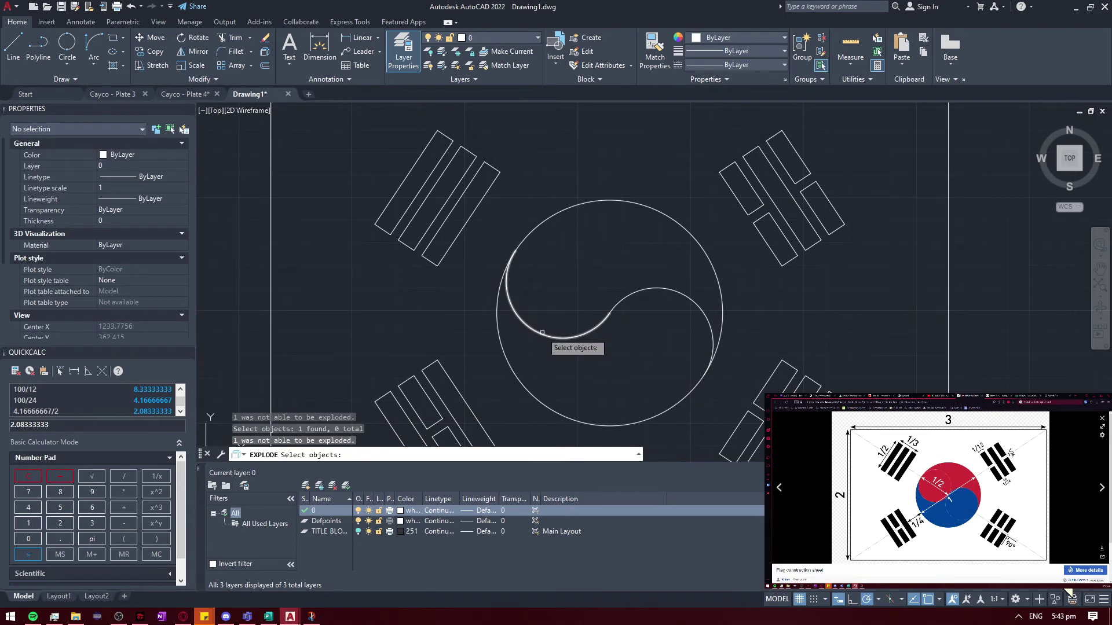
left_click(658, 318)
key("Escape")
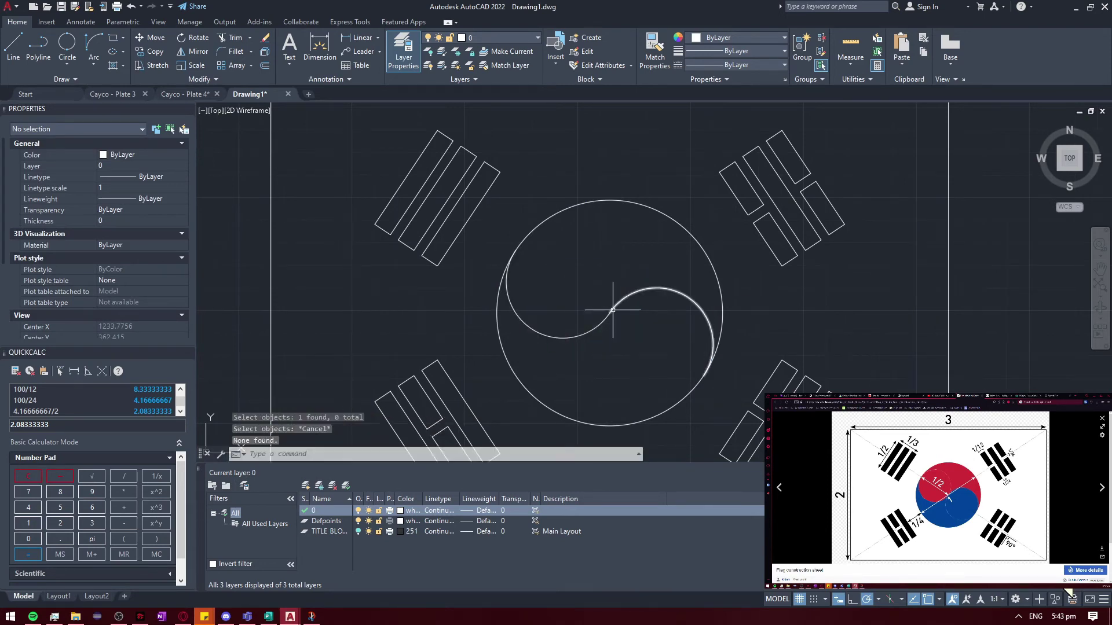
left_click(608, 311)
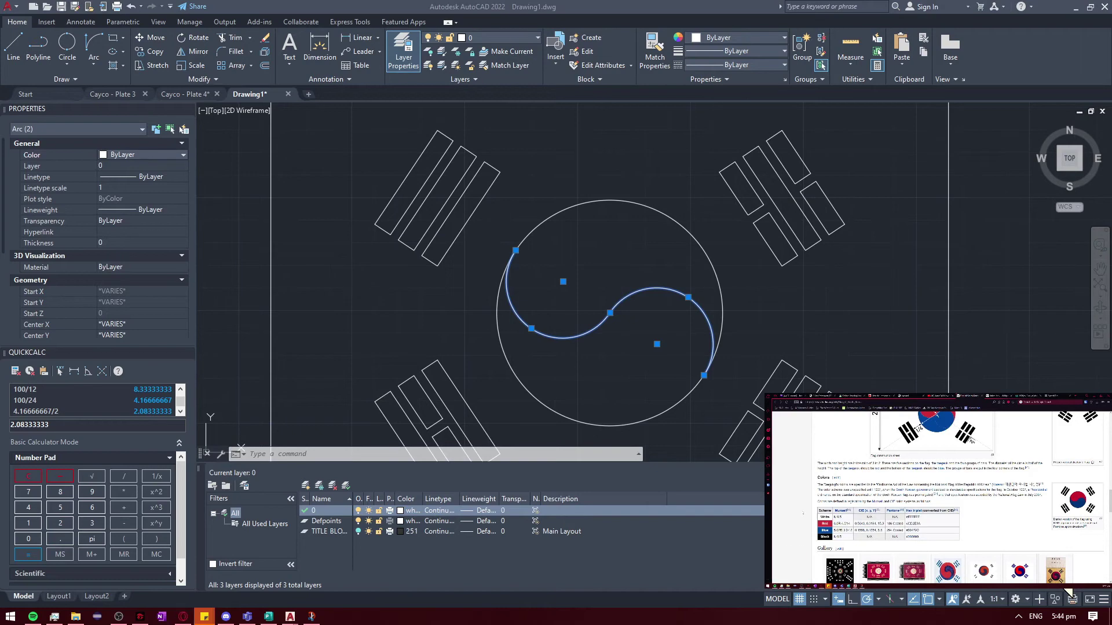
Open the arcs' True Color settings and review the RGB, HSL and colour book options
left_click(183, 155)
scroll(130, 255, "down", 3)
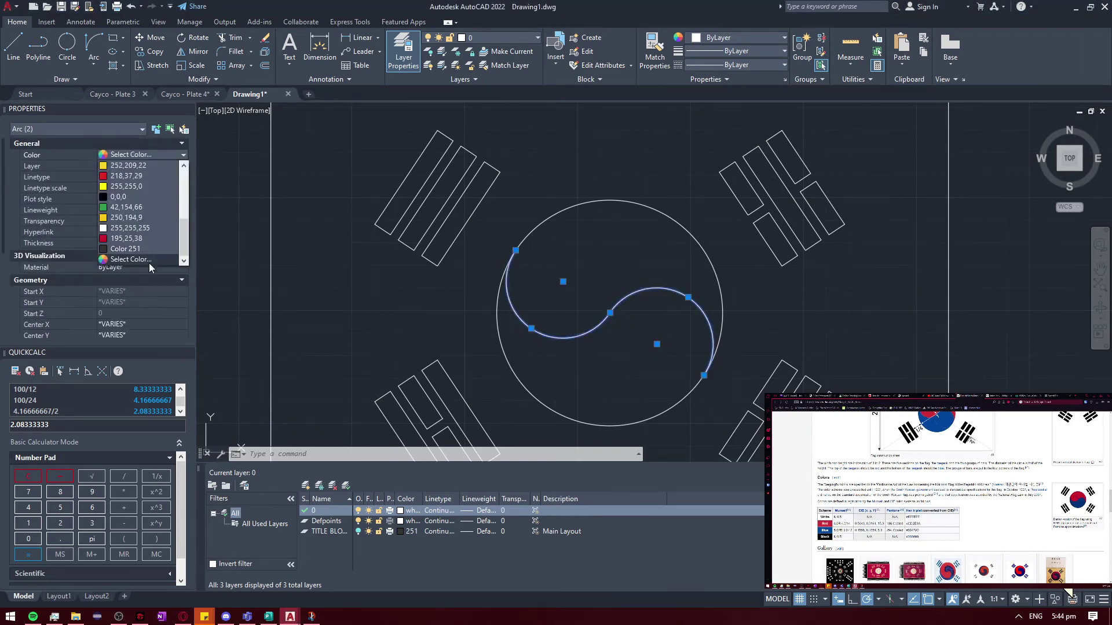
left_click(148, 263)
left_click(538, 222)
left_click(627, 245)
left_click(610, 263)
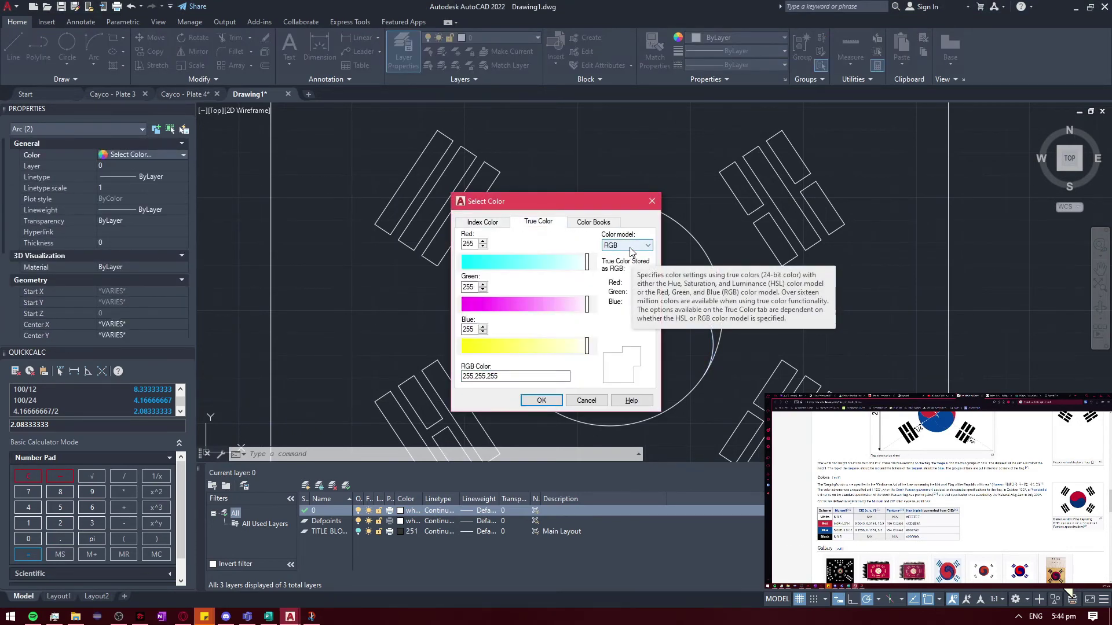
left_click(631, 245)
left_click(576, 223)
left_click(560, 224)
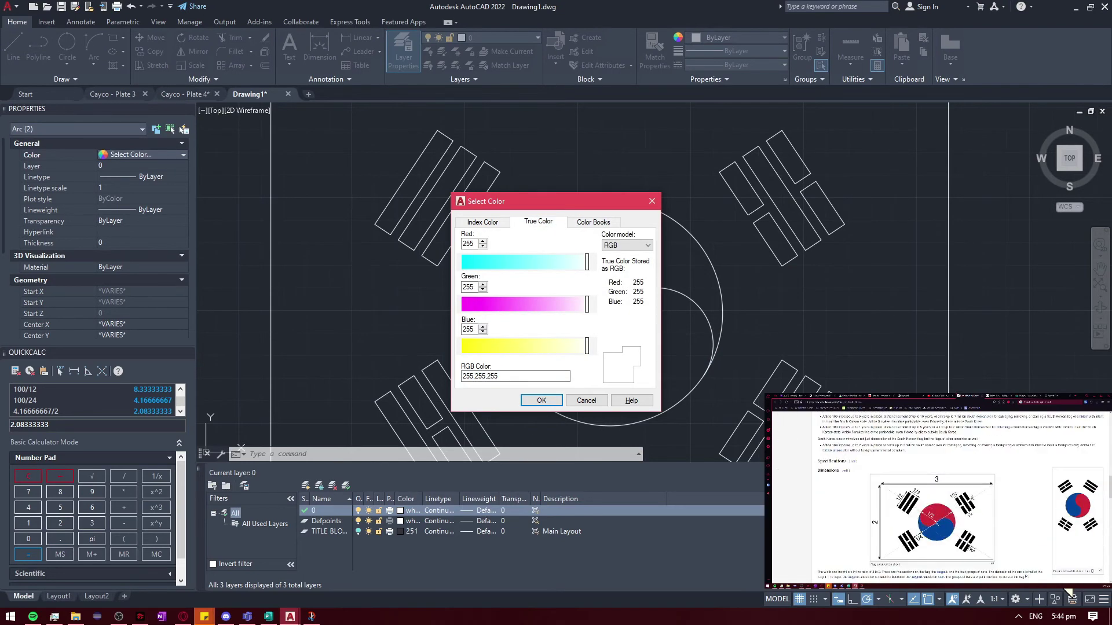
scroll(1004, 514, "down", 3)
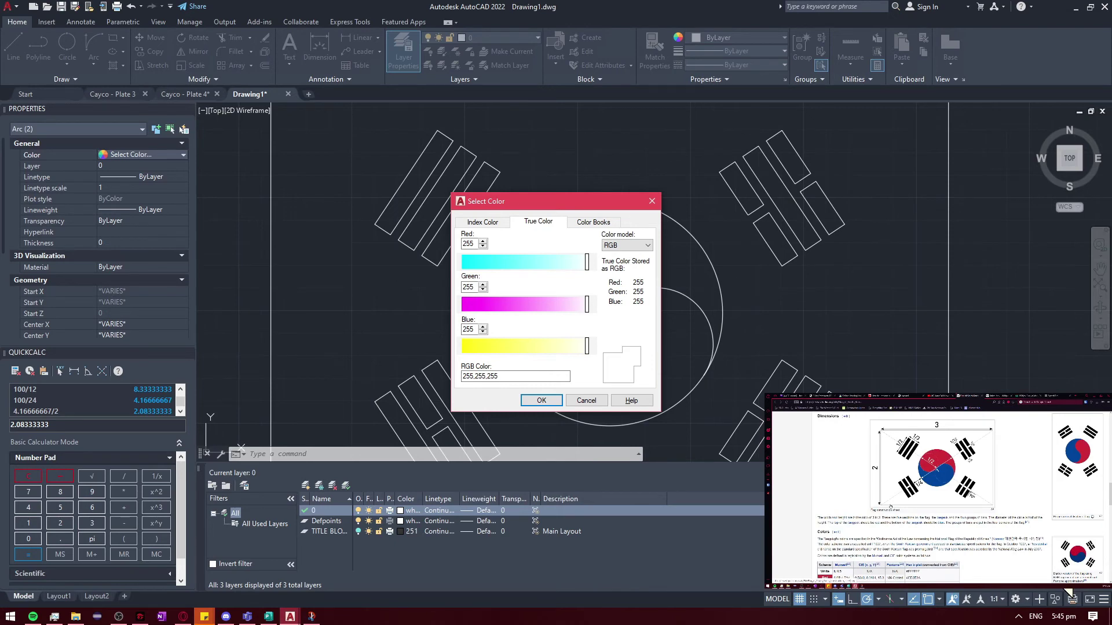
left_click(611, 256)
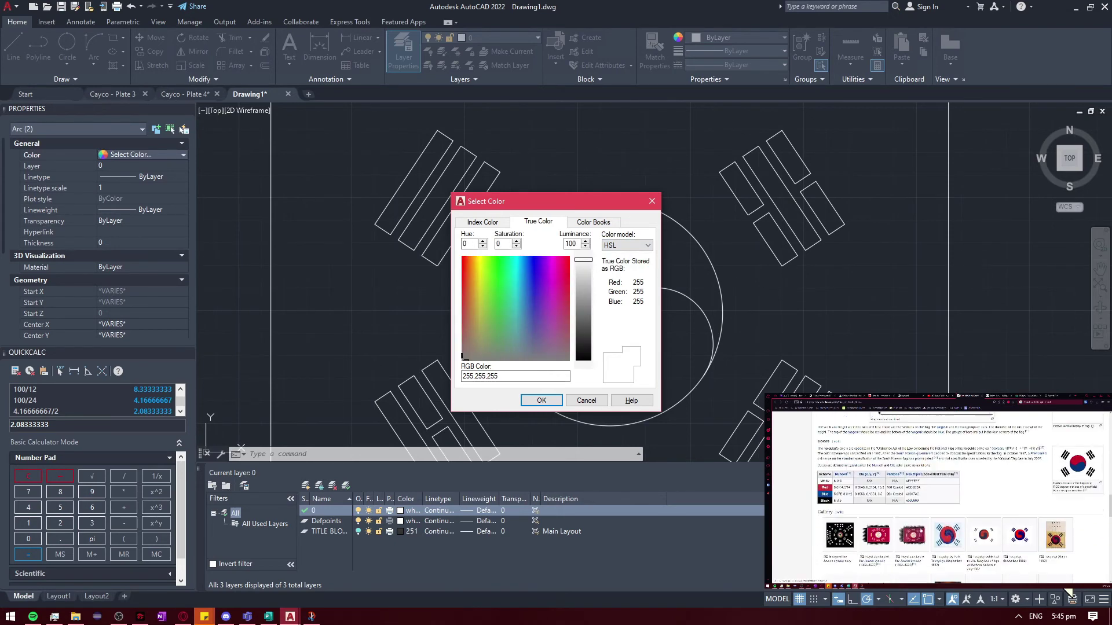
Look up the flag blue's RGB value and apply 0,71,160 to the two arcs
double_click(911, 494)
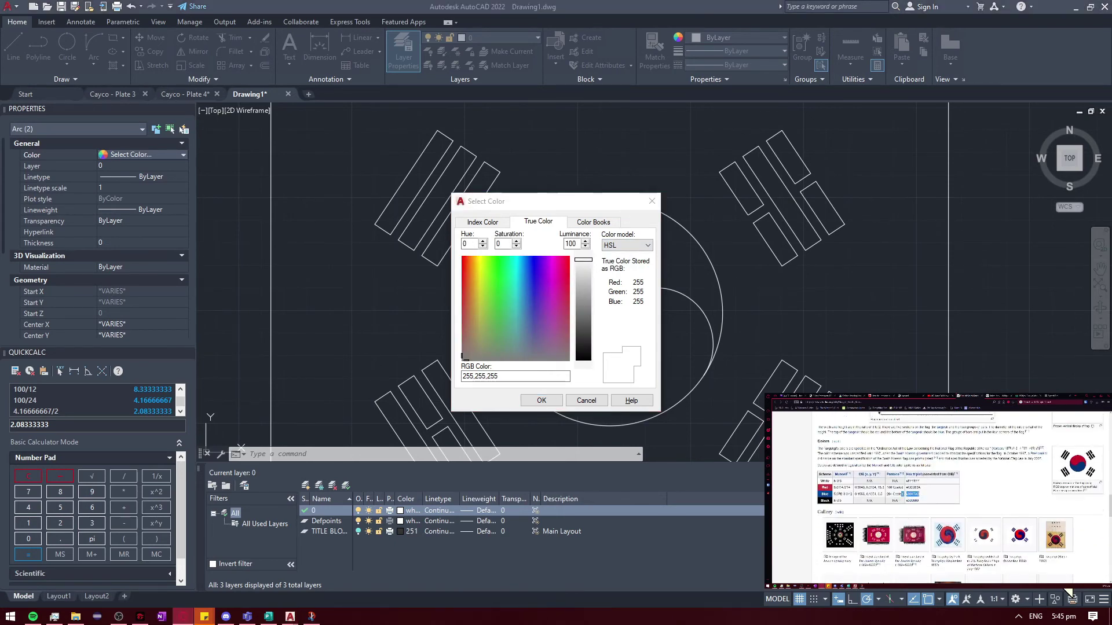
key("ctrl+t")
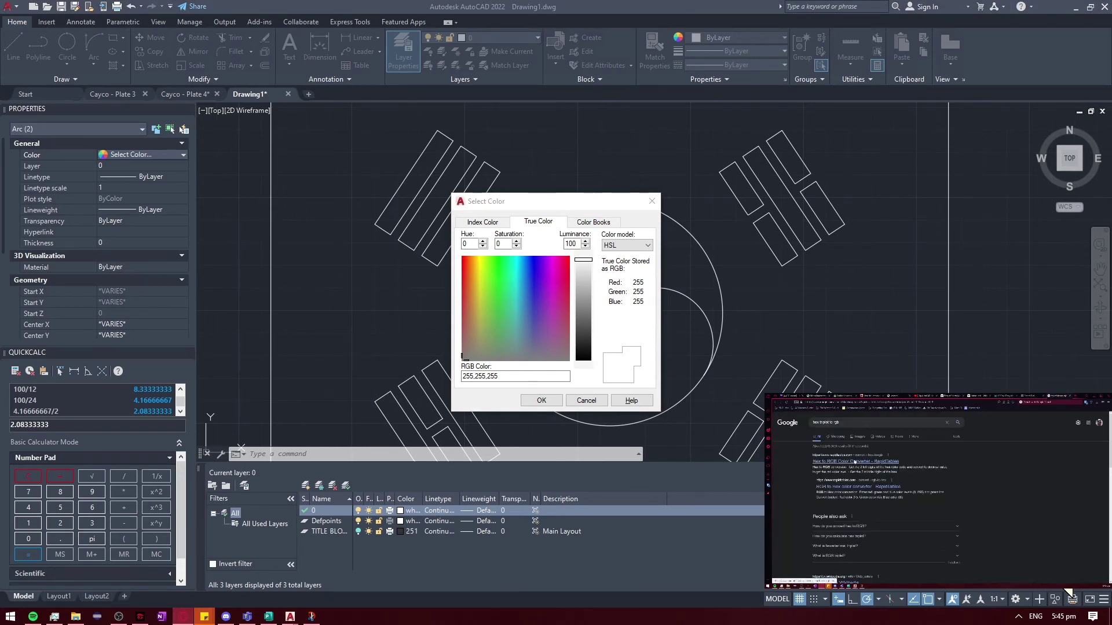
key("ctrl+w")
left_click(1015, 396)
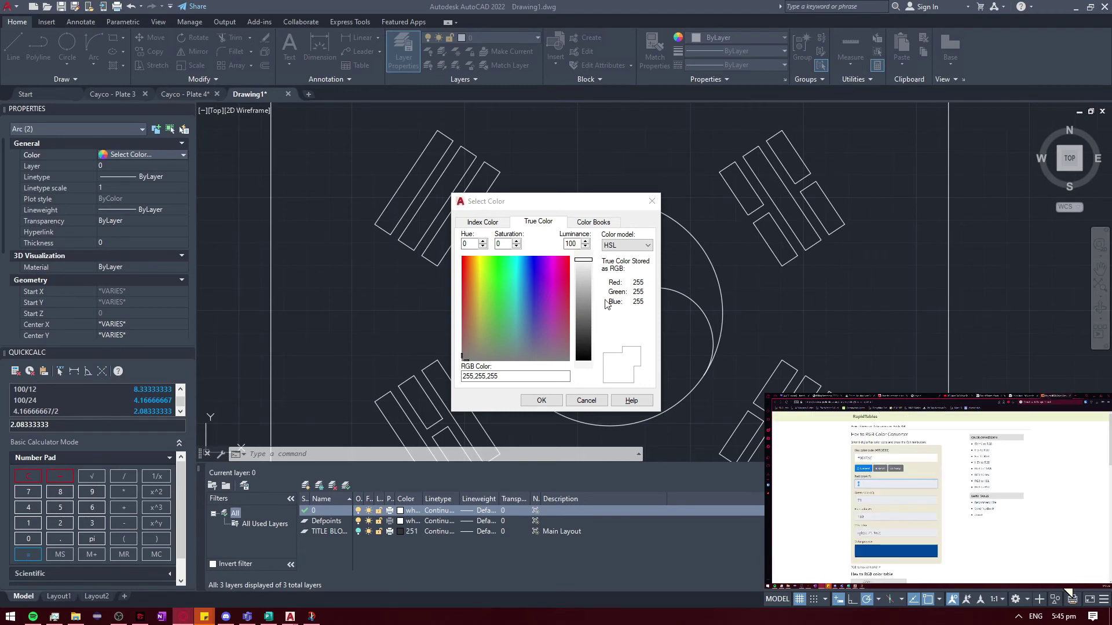
double_click(523, 377)
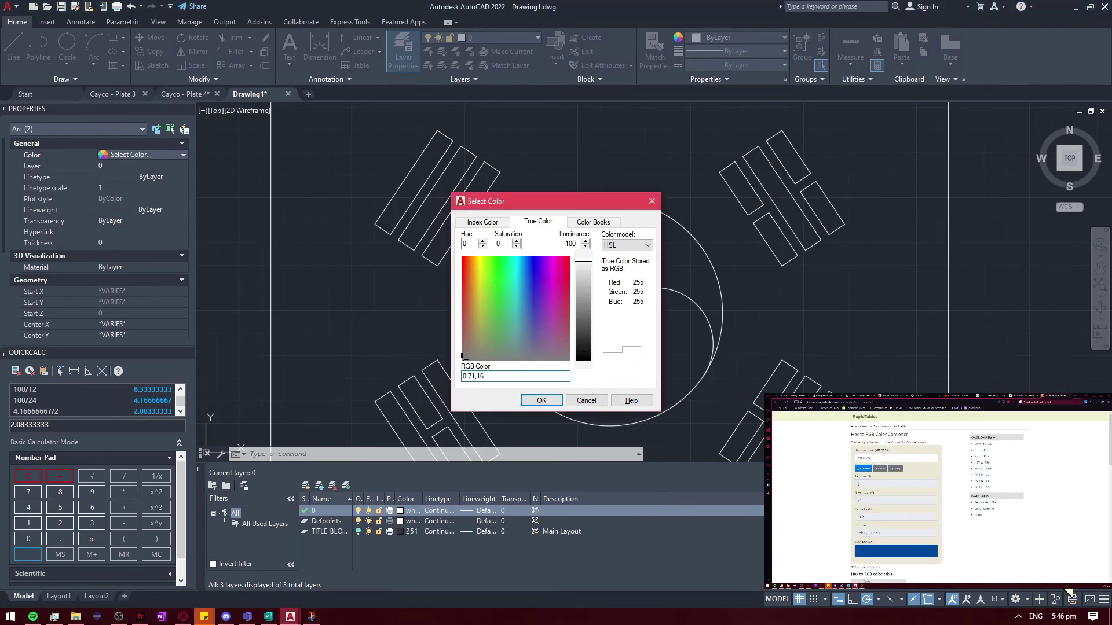
type("0")
key("Return")
key("Escape")
type("h")
key("Return")
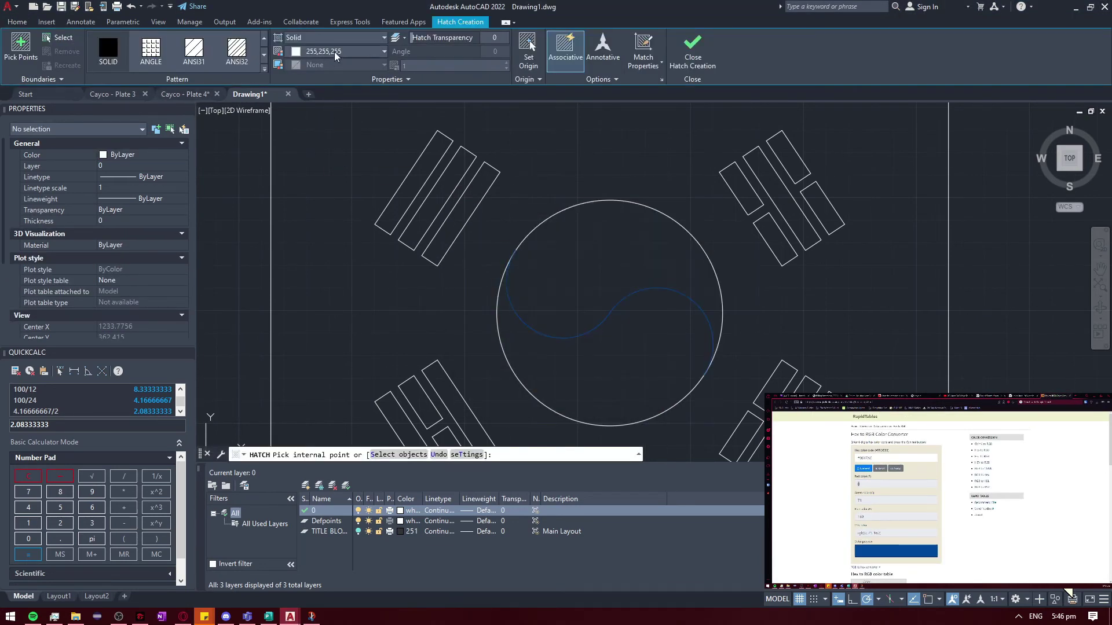
Solid-fill the upper half of the yin-yang blue
left_click(640, 248)
key("Escape")
left_click(994, 399)
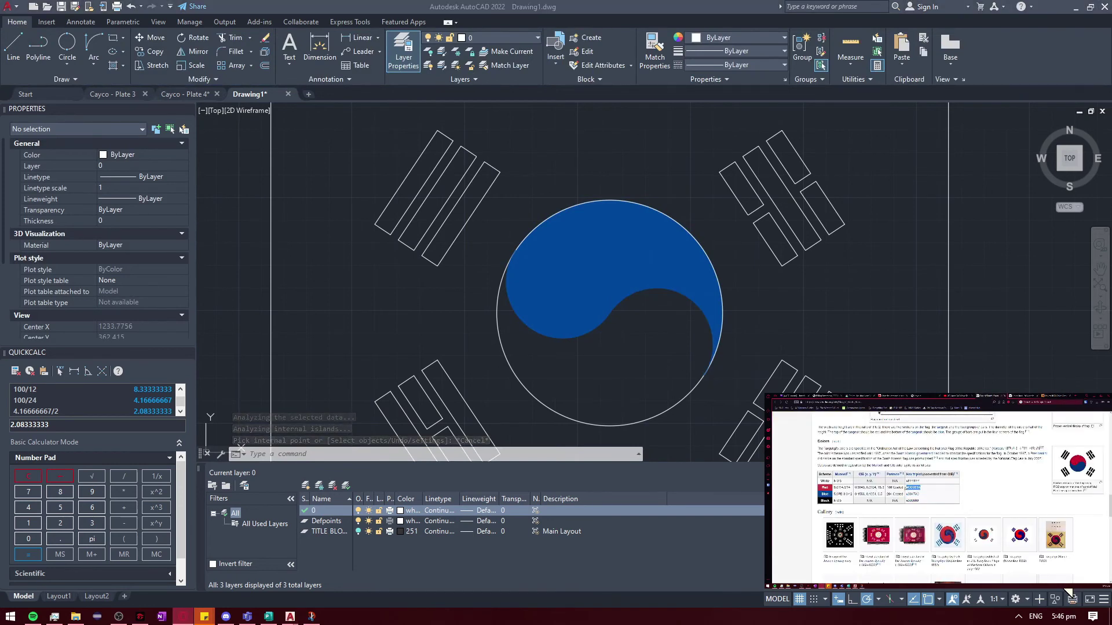
key("ctrl+Tab")
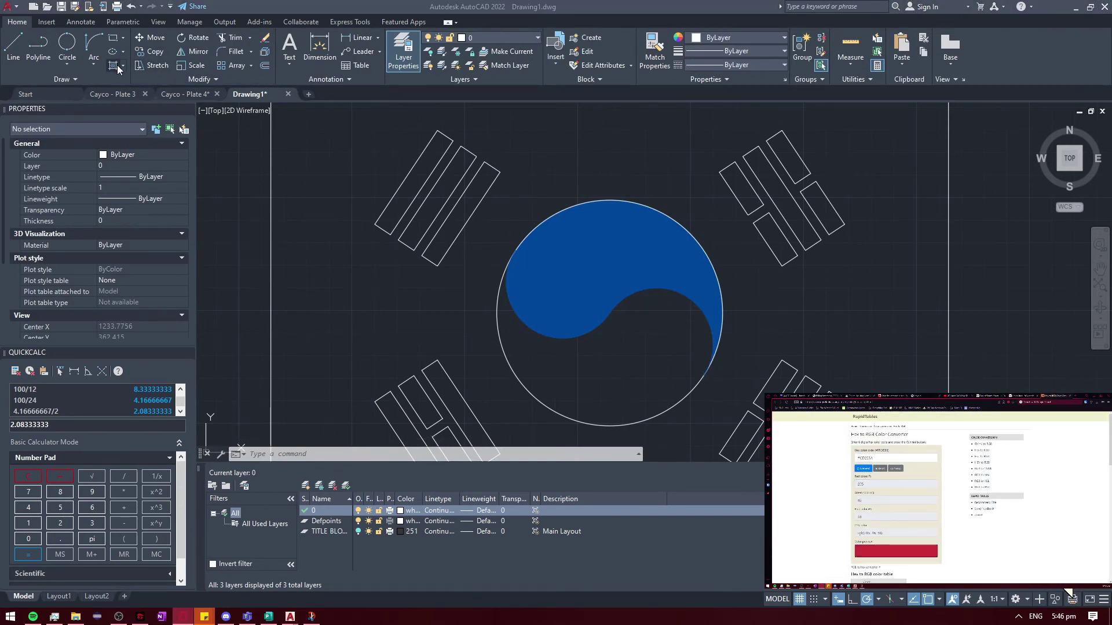
Solid-fill the lower half of the yin-yang with a red true colour
left_click(117, 65)
left_click(347, 51)
left_click(301, 225)
triple_click(526, 376)
type("2")
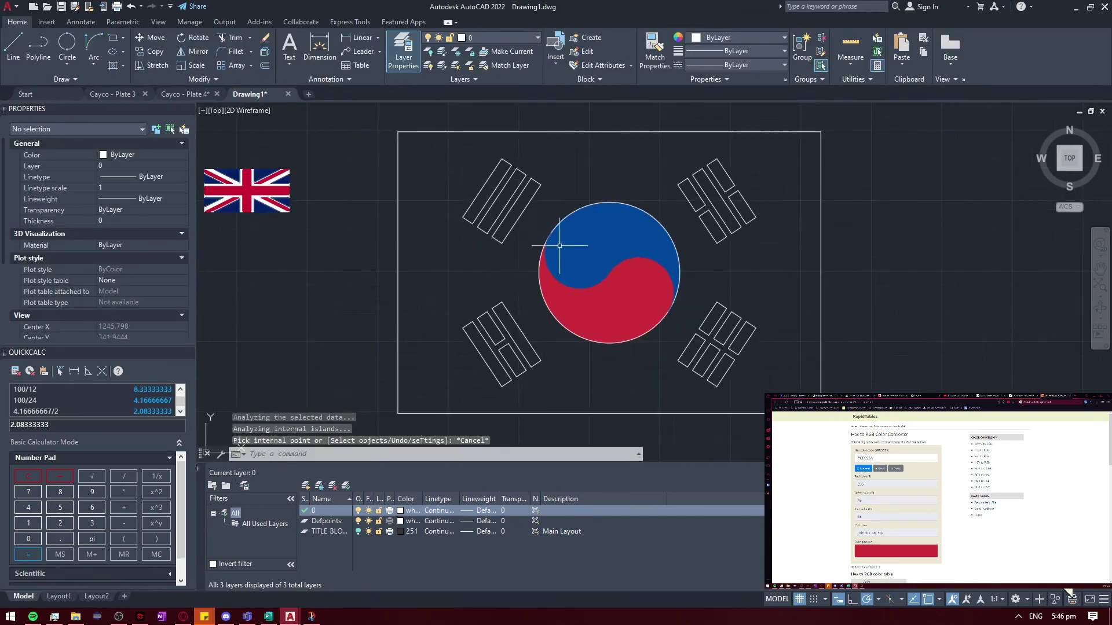
mouse_move(33, 616)
left_click(77, 595)
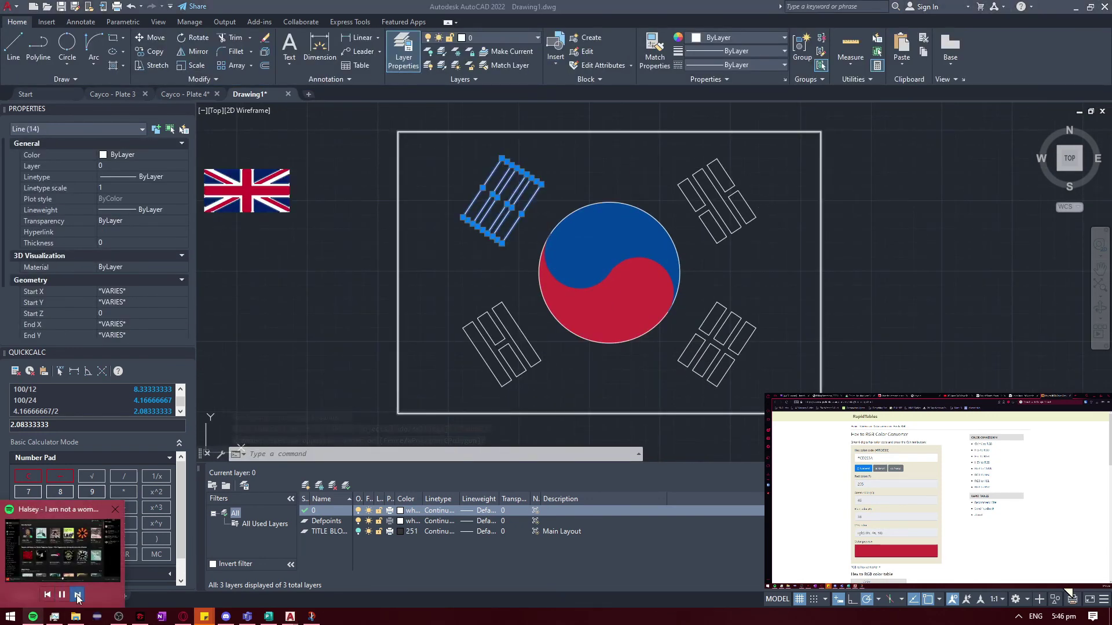
Hatch the trigram bars solid black 0,0,0 and the flag background white
left_click(555, 401)
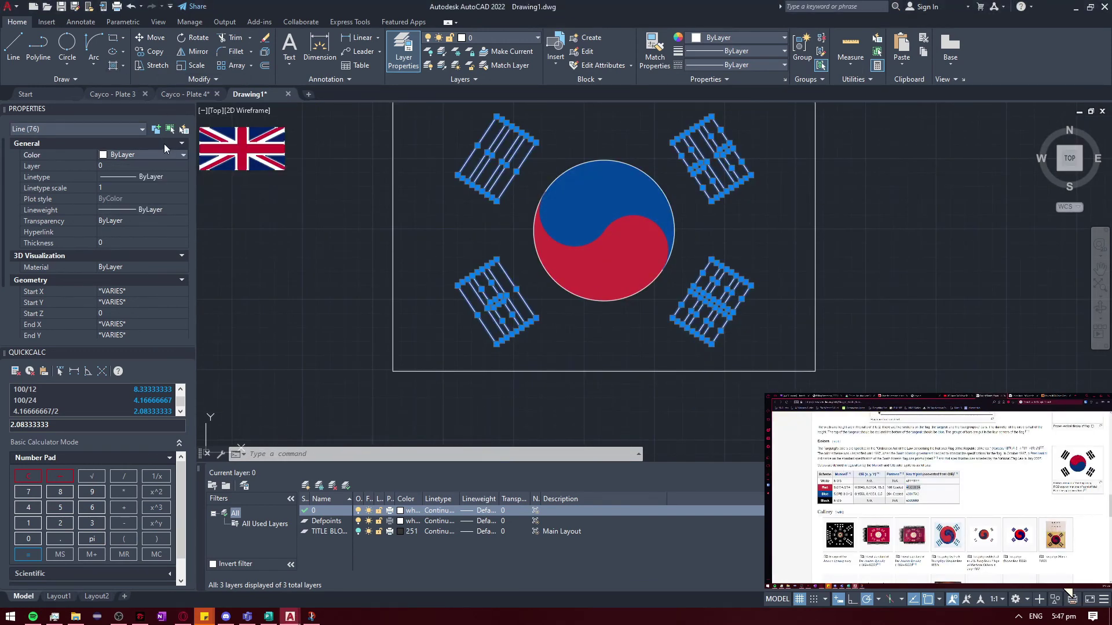
left_click(168, 155)
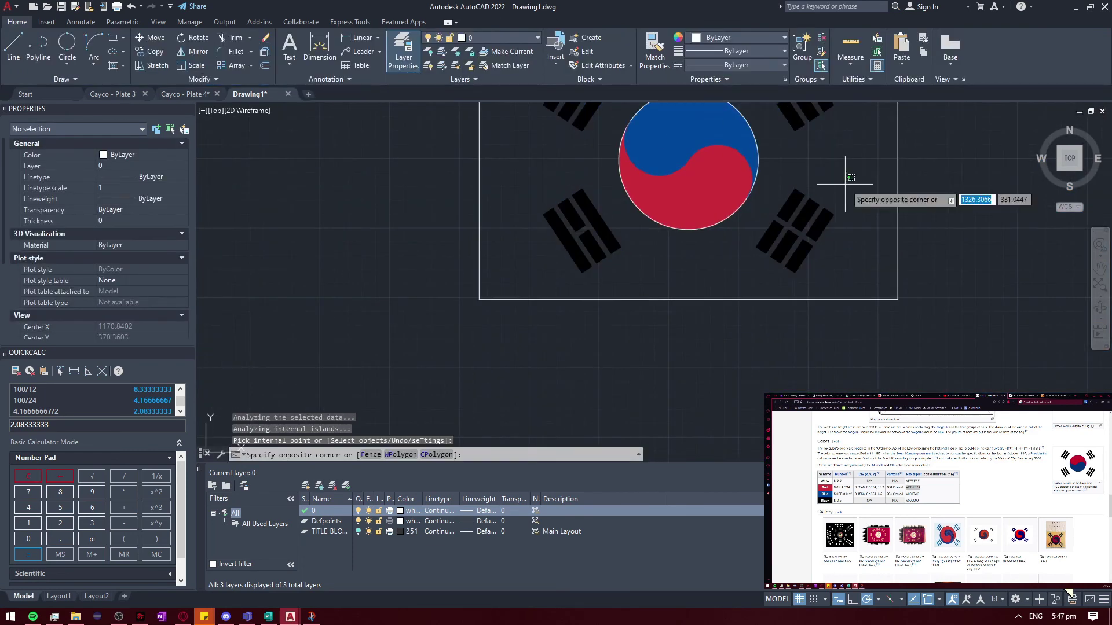
left_click(119, 67)
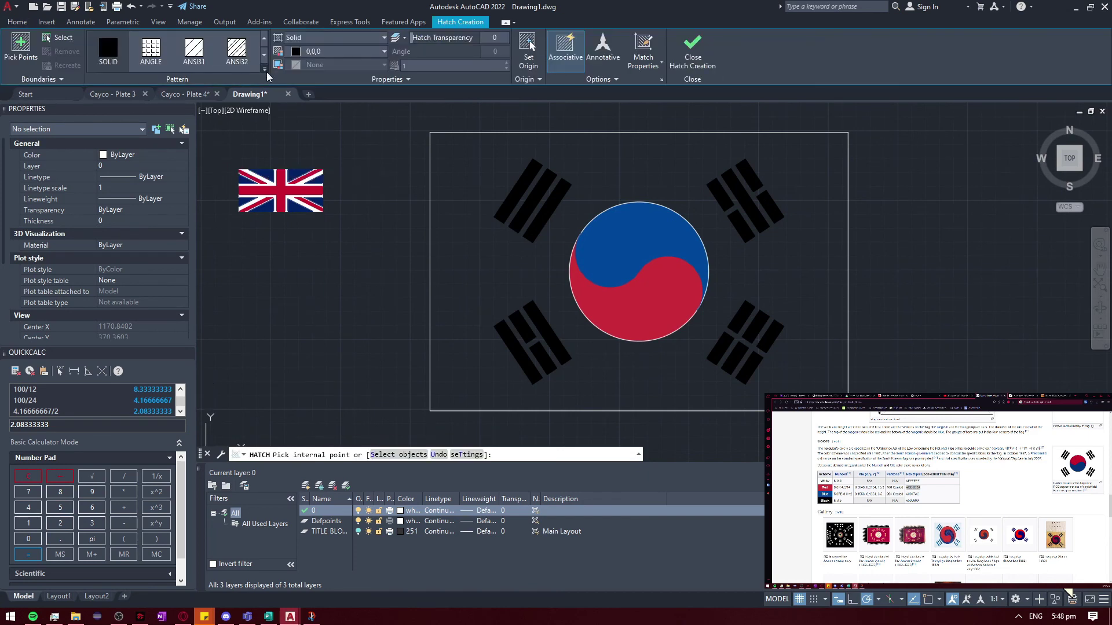
left_click(336, 51)
left_click(312, 174)
left_click(539, 264)
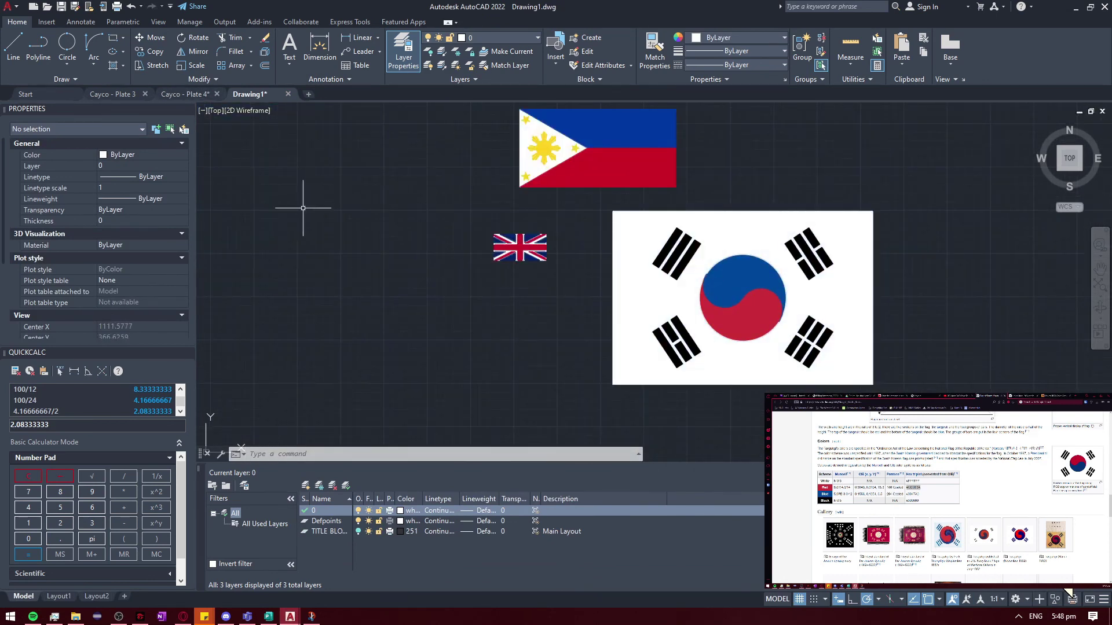
Undo the accidental paste of another flag into the drawing
key("ctrl+v")
scroll(405, 341, "up", 4)
scroll(543, 289, "up", 3)
key("ctrl+z")
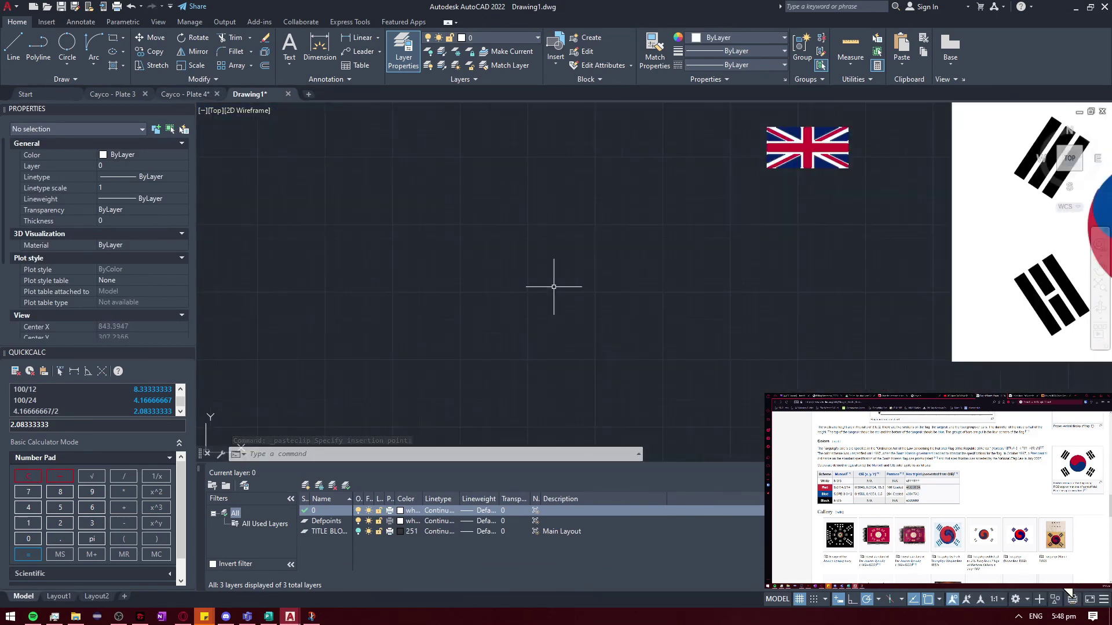
key("ctrl+z")
key("ctrl+z")
Copy the flag from the Plate 4 drawing and paste it into Drawing1
left_click(168, 95)
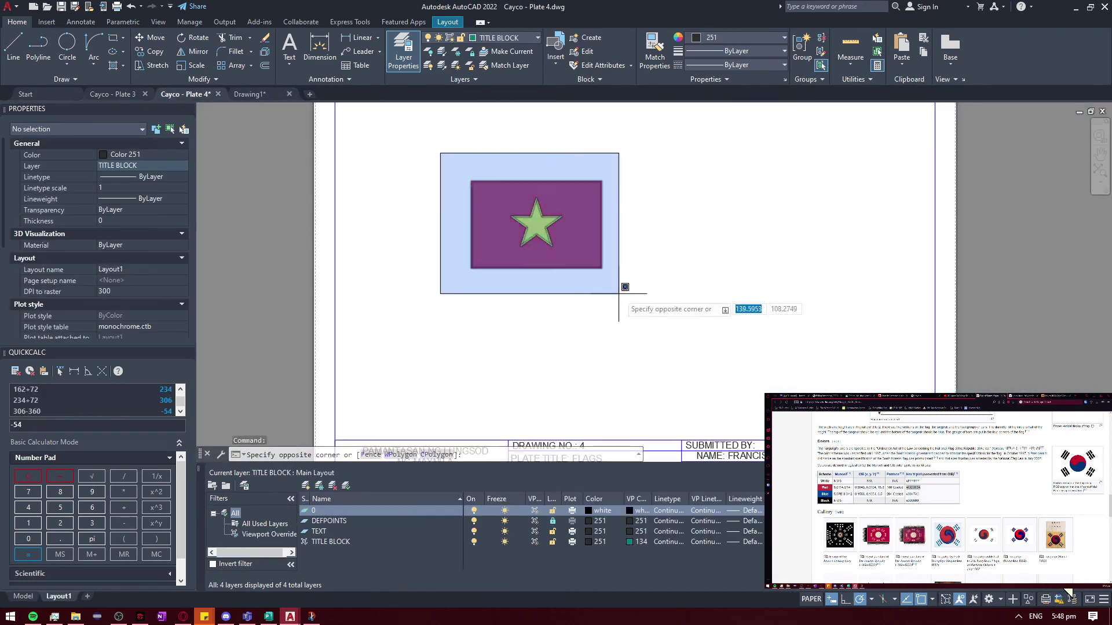
left_click(624, 286)
key("ctrl+c")
left_click(249, 93)
key("ctrl+v")
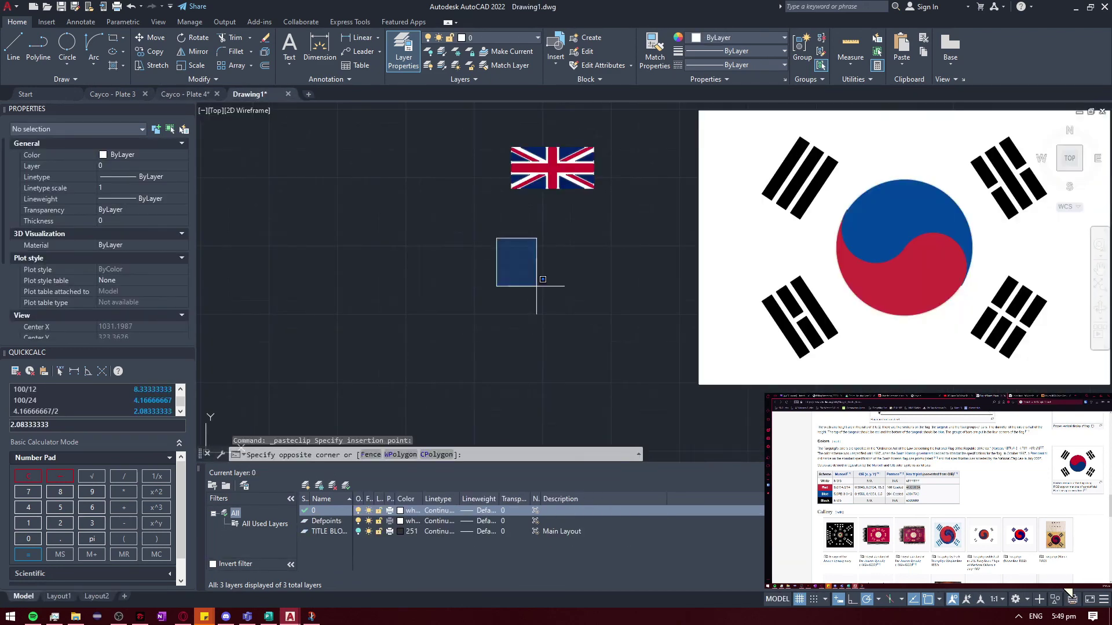
left_click(484, 246)
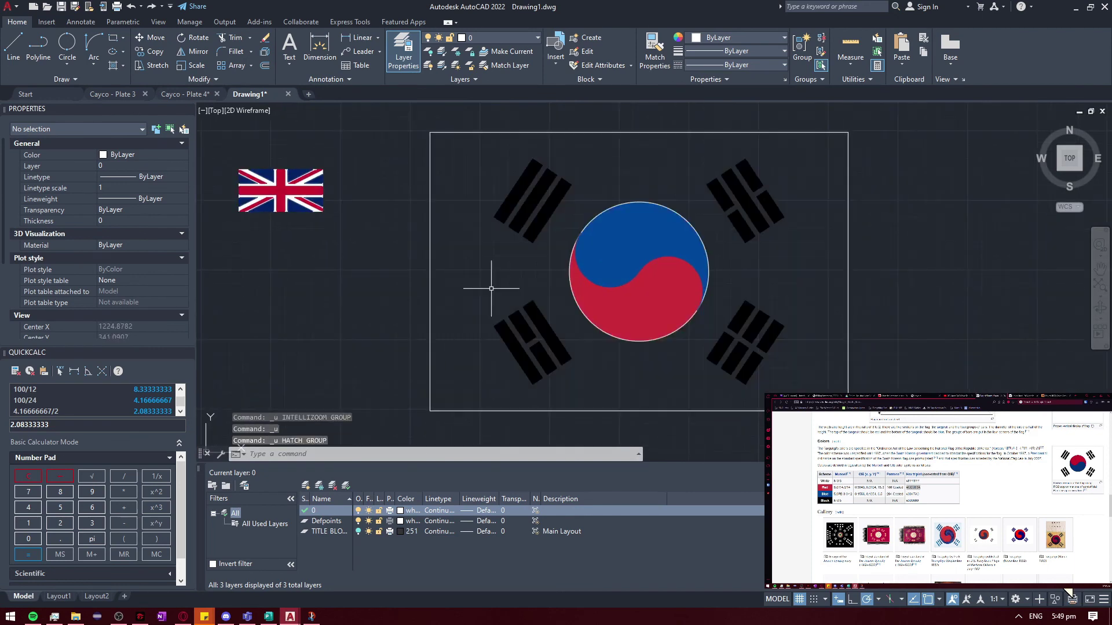
Window-select and copy the flag on Plate 4 again, then return to Drawing1
left_click(168, 94)
left_click(432, 153)
left_click(589, 270)
key("ctrl+c")
left_click(250, 94)
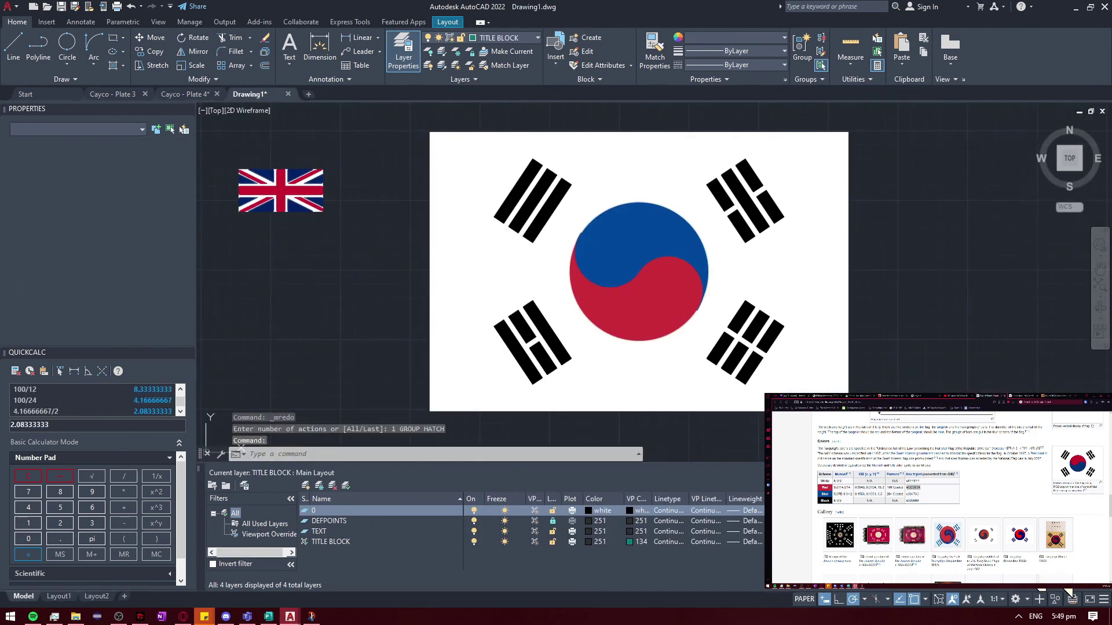